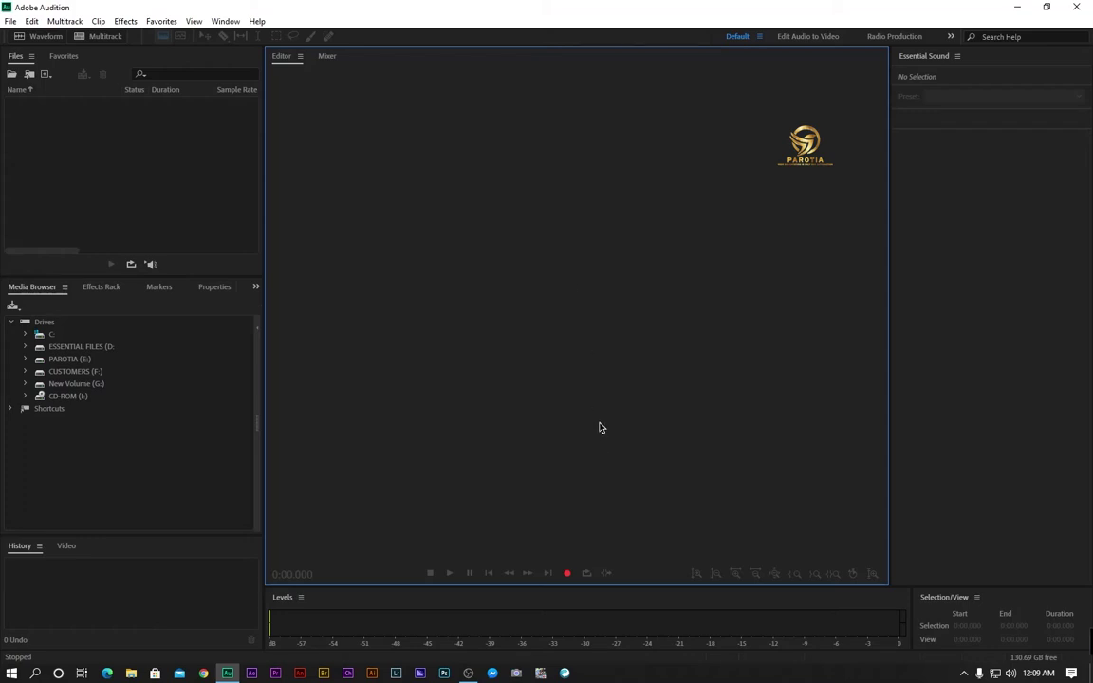
Create a new mono audio file named 1 with a 48000 Hz sample rate and 32-bit float depth.
left_click(568, 576)
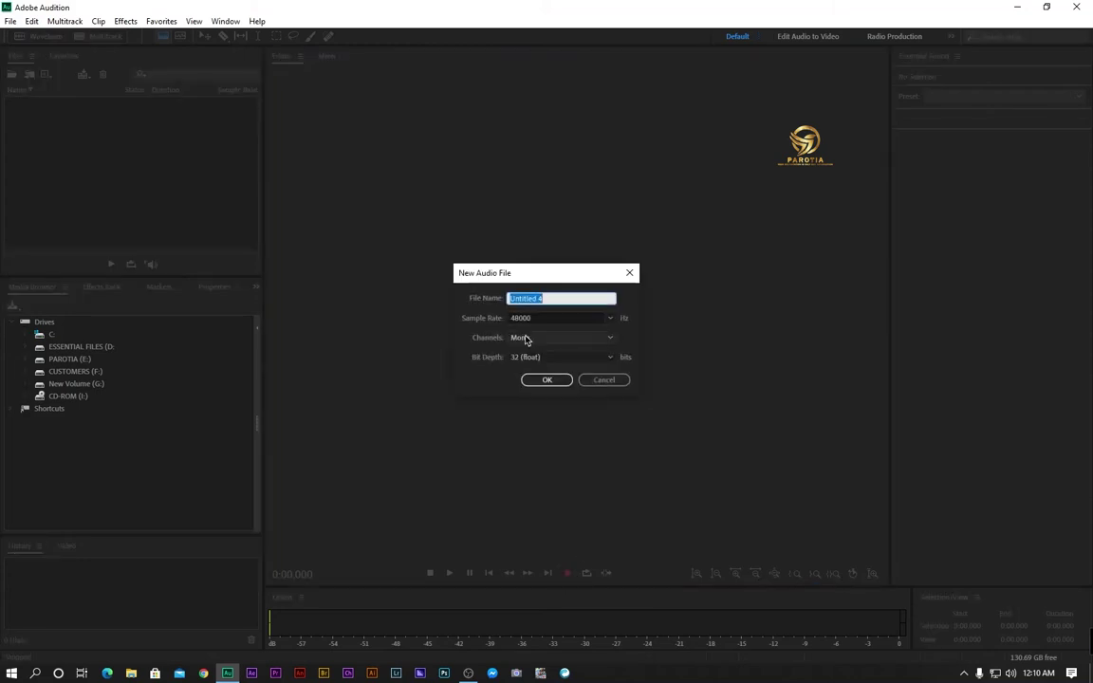
left_click_drag(450, 266, 427, 209)
key("BackSpace")
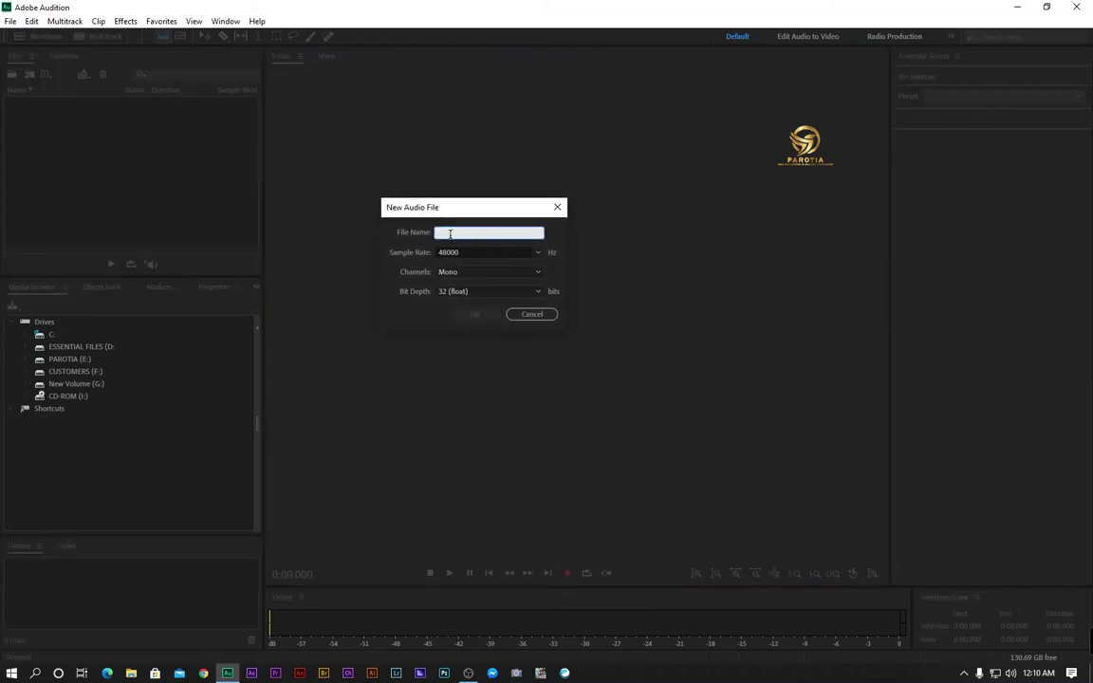
type("1")
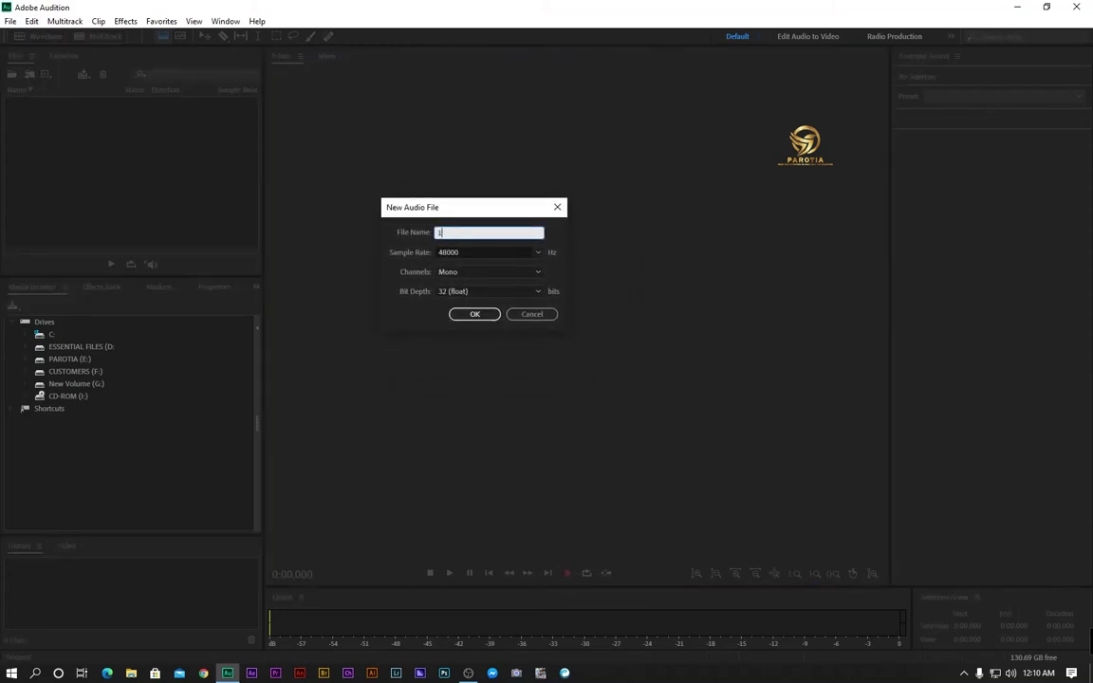
left_click(453, 276)
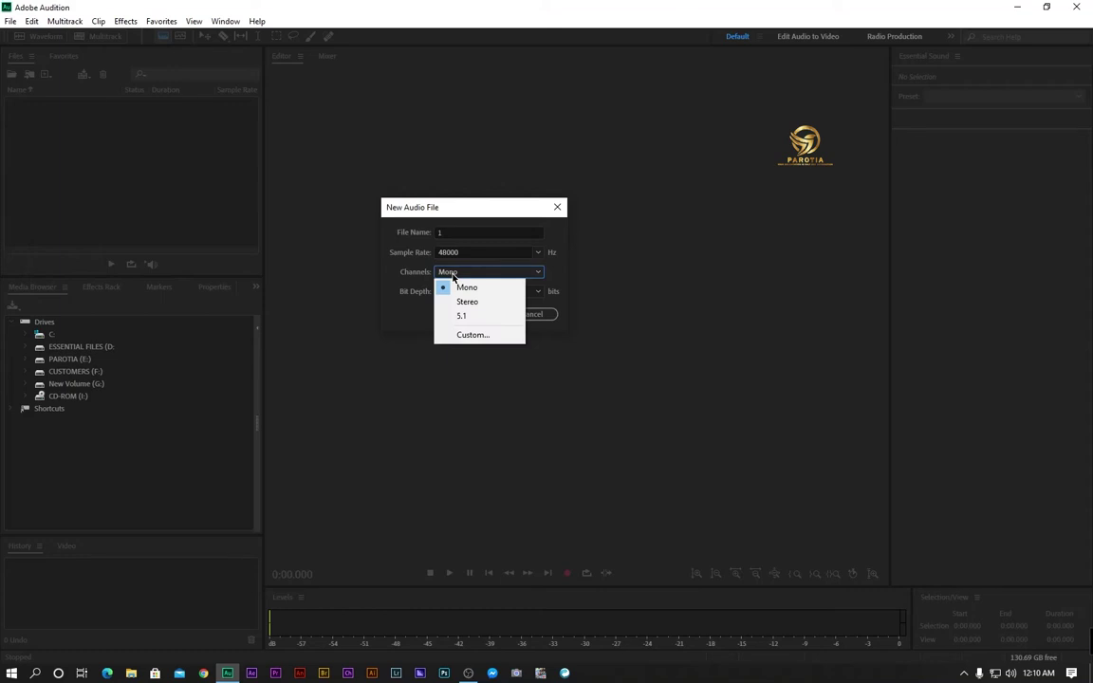
left_click(402, 259)
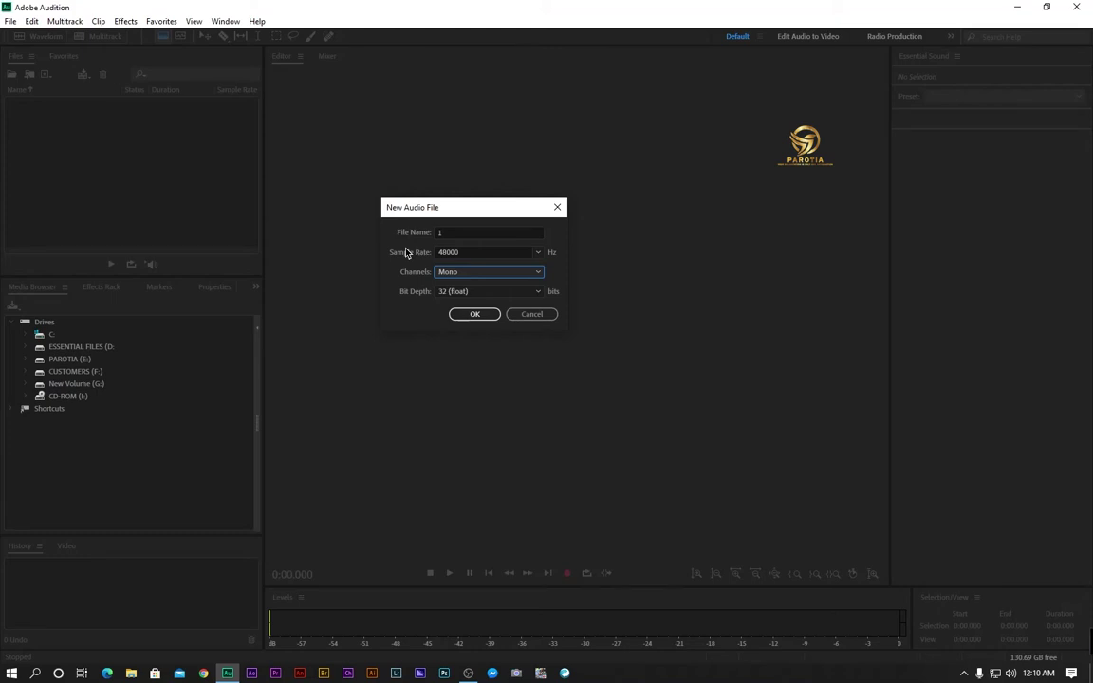
left_click(474, 315)
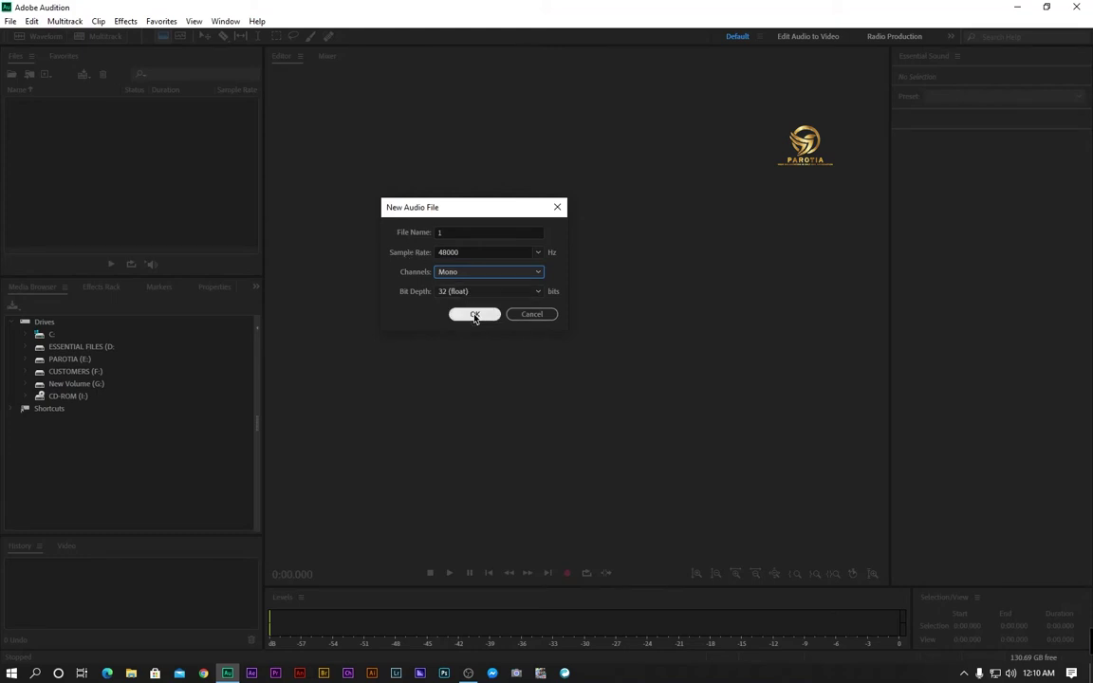
Record a voice take of about six seconds and delete the recorded audio.
key("shift+space")
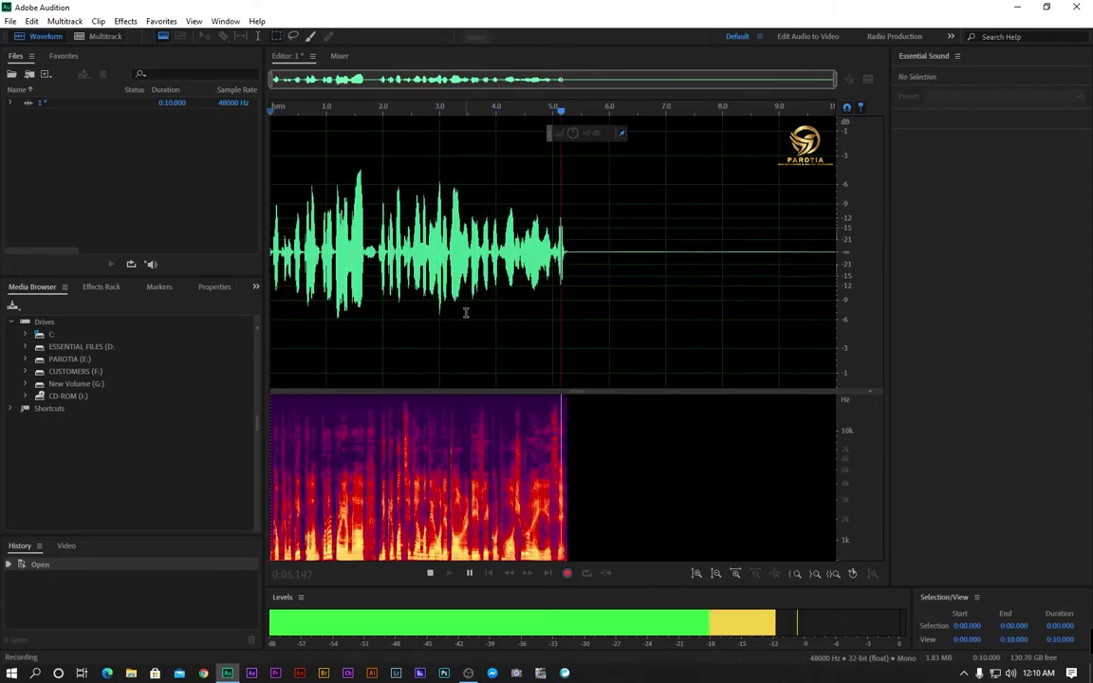
key("space")
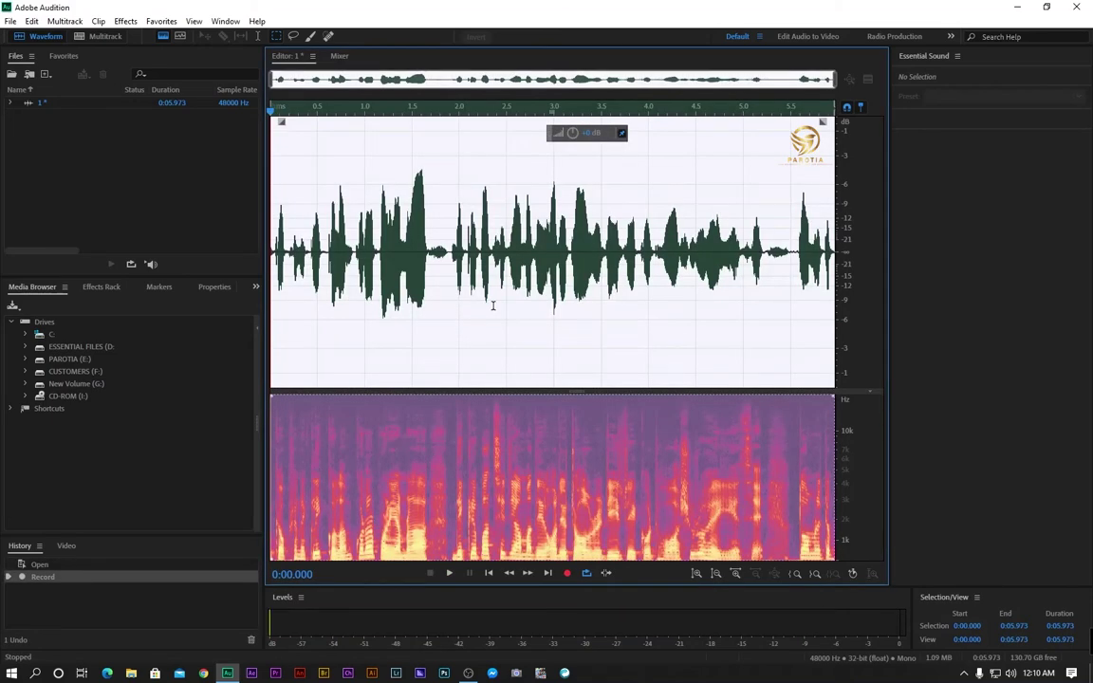
key("Delete")
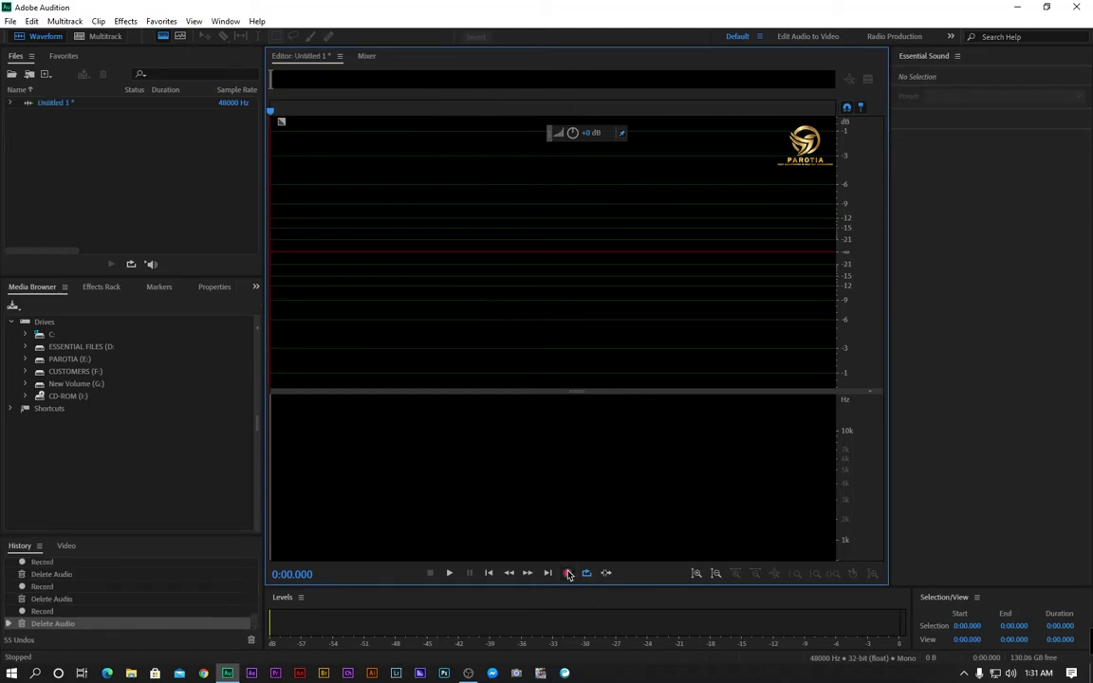
Record a voice take of about 17 seconds with a silent lead-in and play it back from just before the speech.
left_click(569, 573)
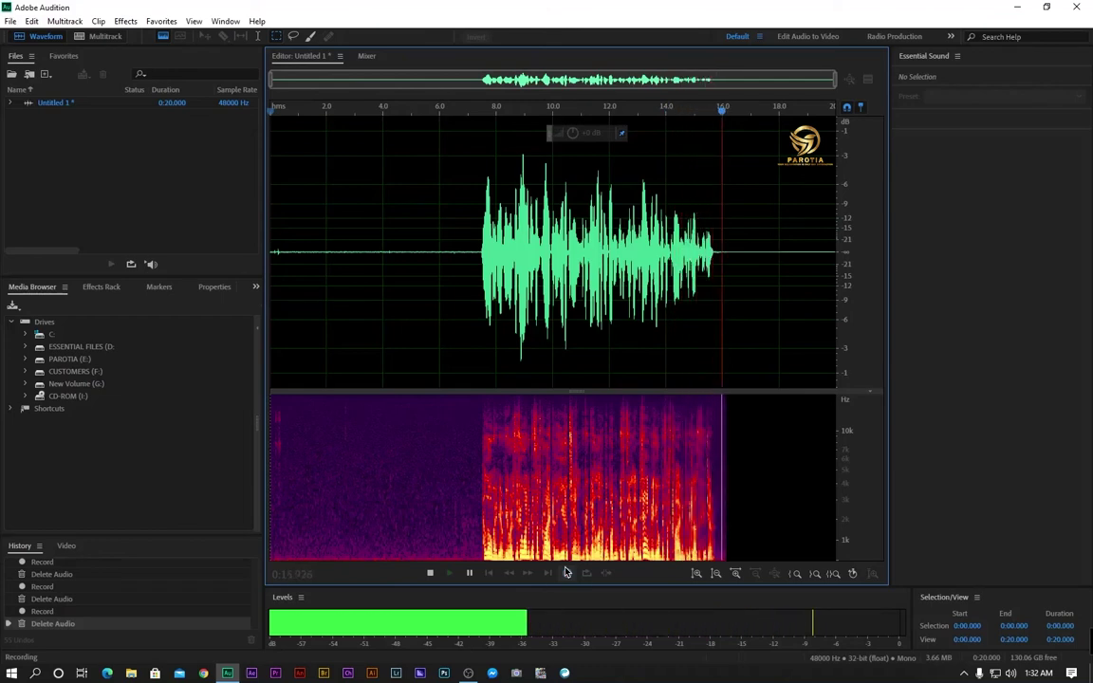
left_click(567, 573)
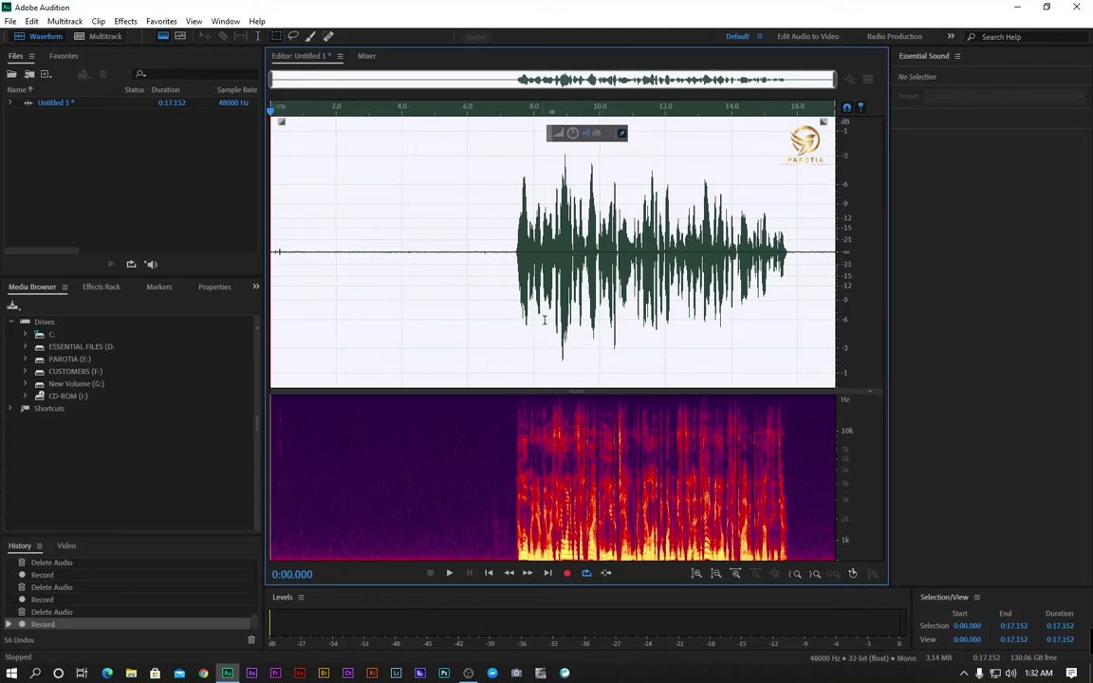
left_click(489, 256)
key("space")
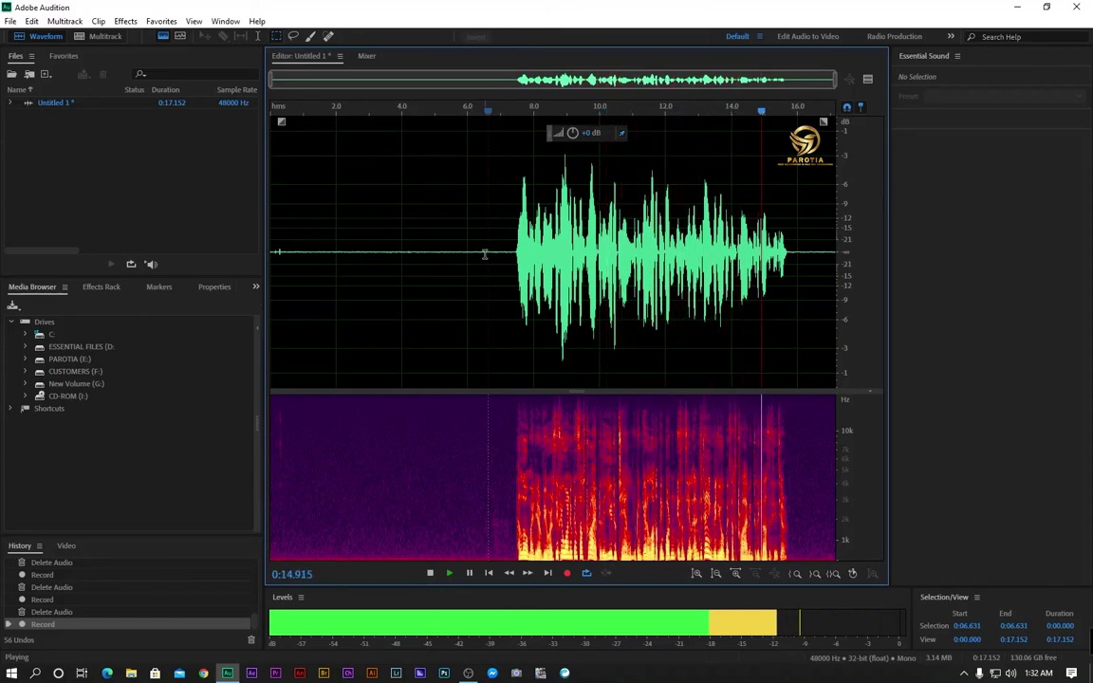
key("space")
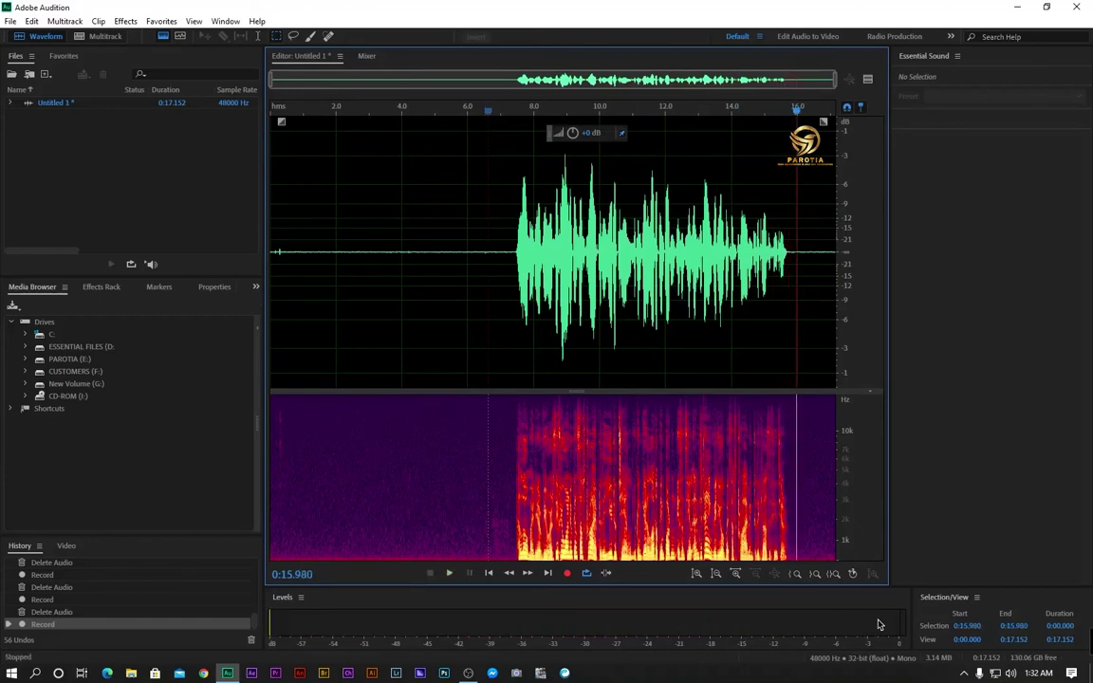
Normalize the entire recording to 97%.
left_click(547, 238)
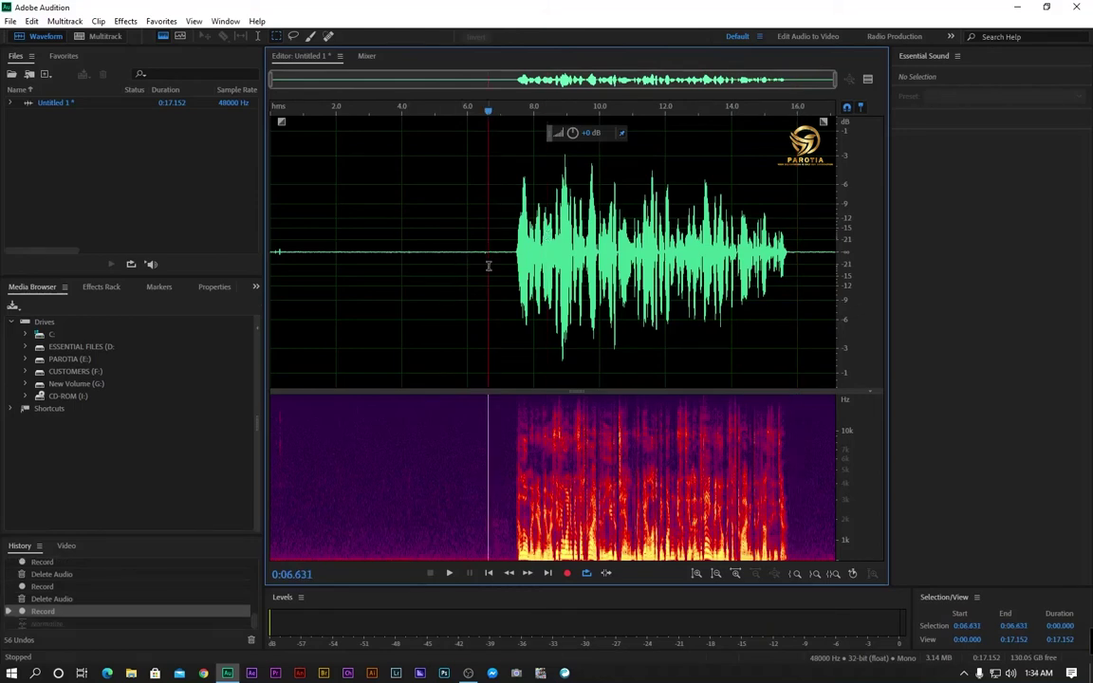
key("ctrl+a")
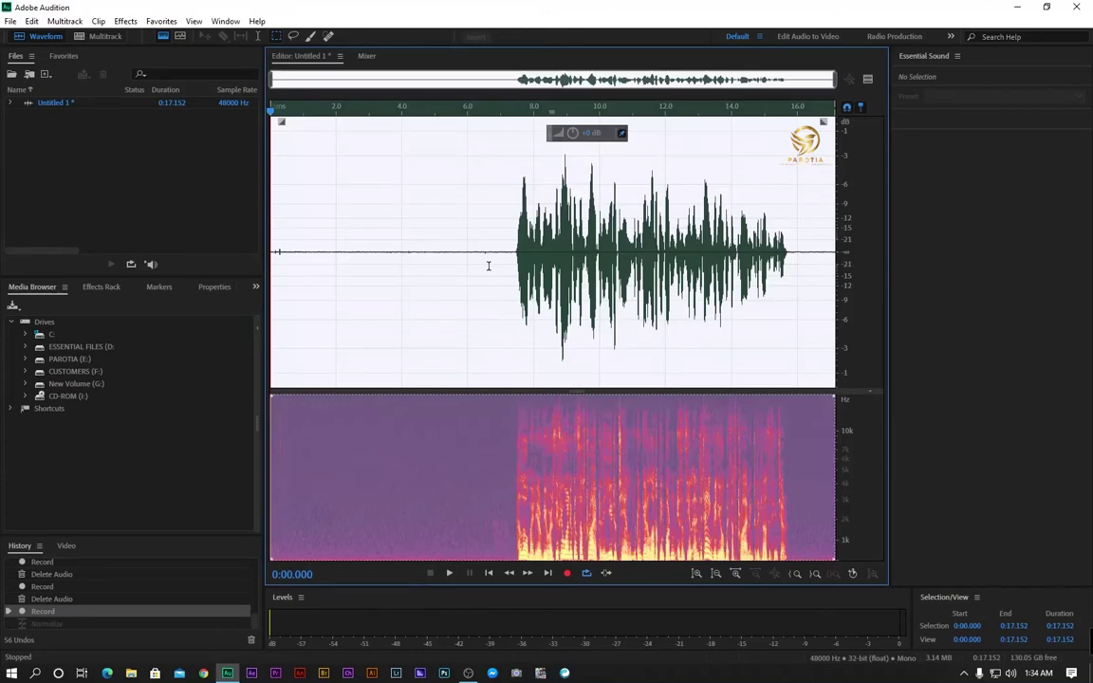
left_click(124, 22)
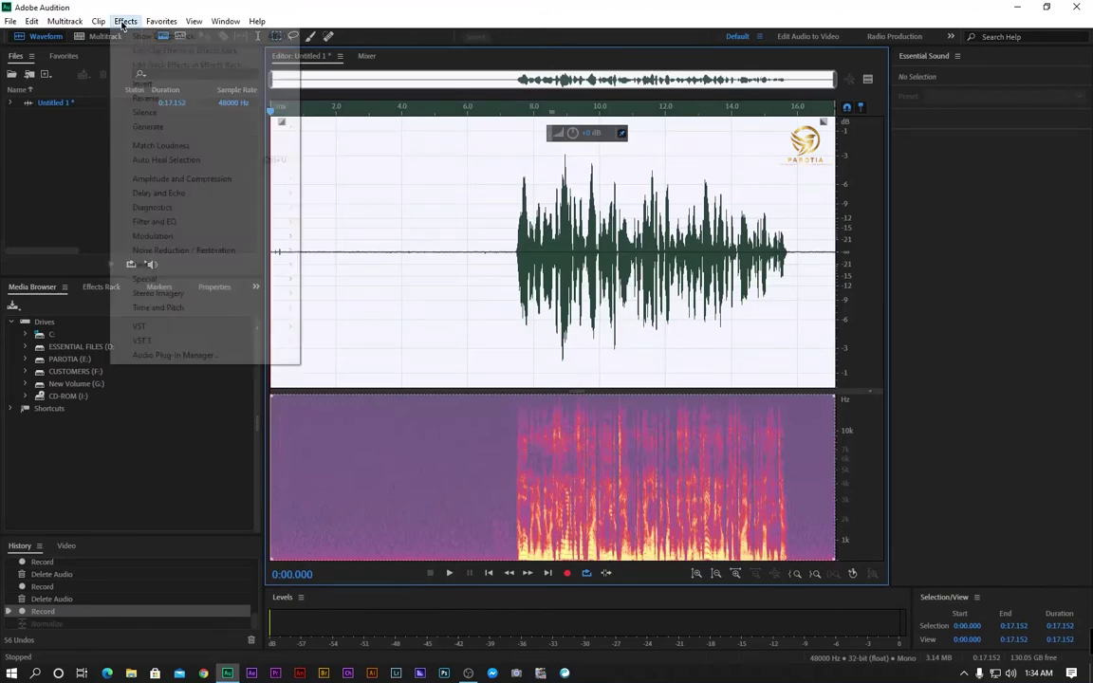
mouse_move(170, 184)
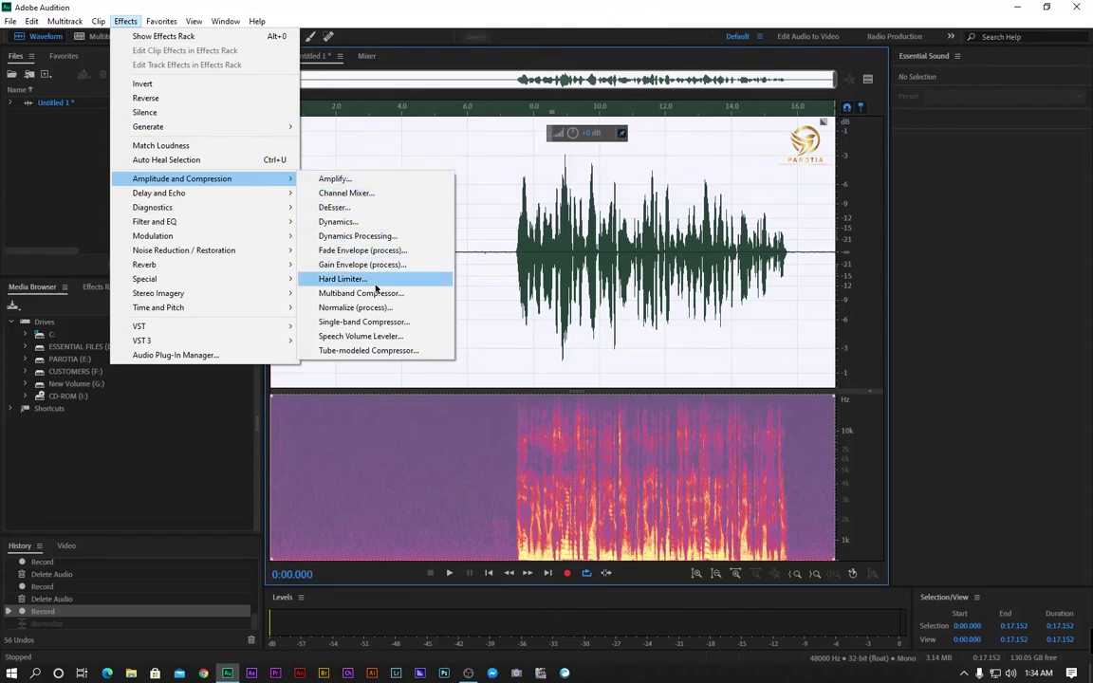
left_click(356, 307)
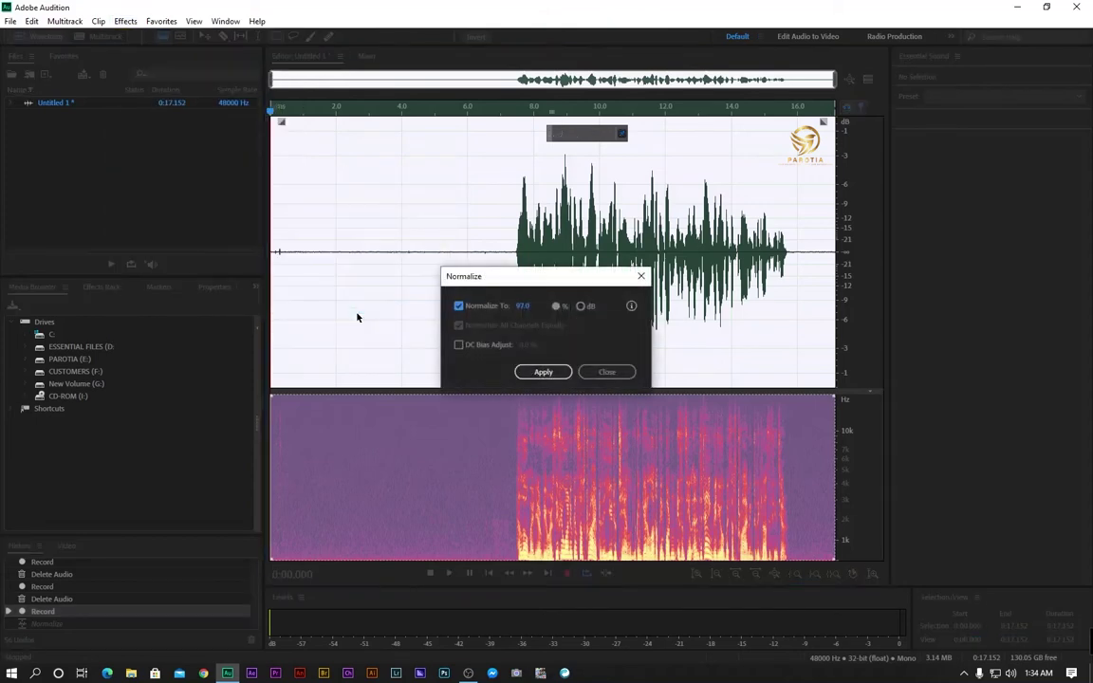
left_click_drag(487, 283, 268, 223)
left_click(356, 244)
left_click(331, 244)
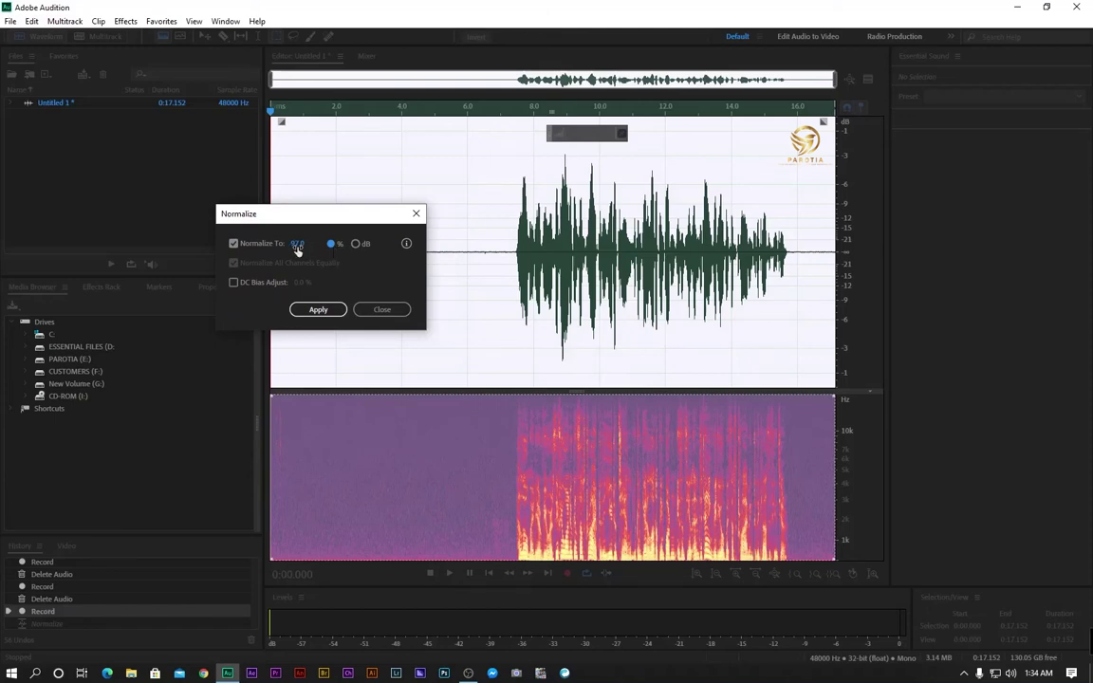
left_click_drag(298, 247, 293, 249)
left_click(321, 309)
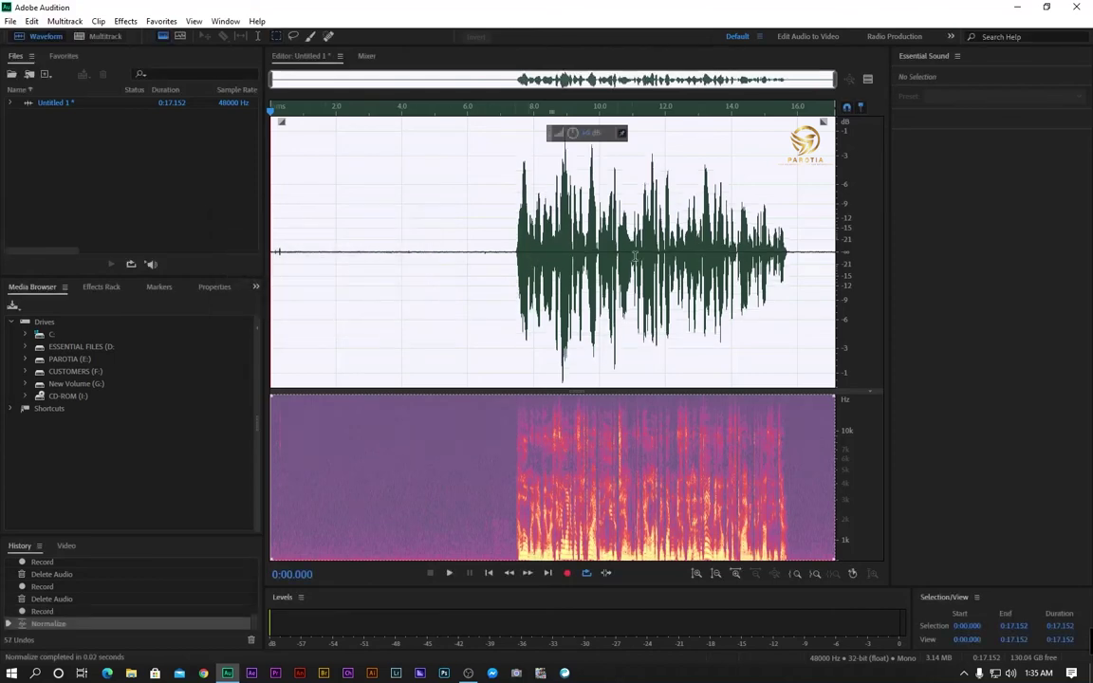
Play back the start of the speech in the normalized recording.
left_click(486, 265)
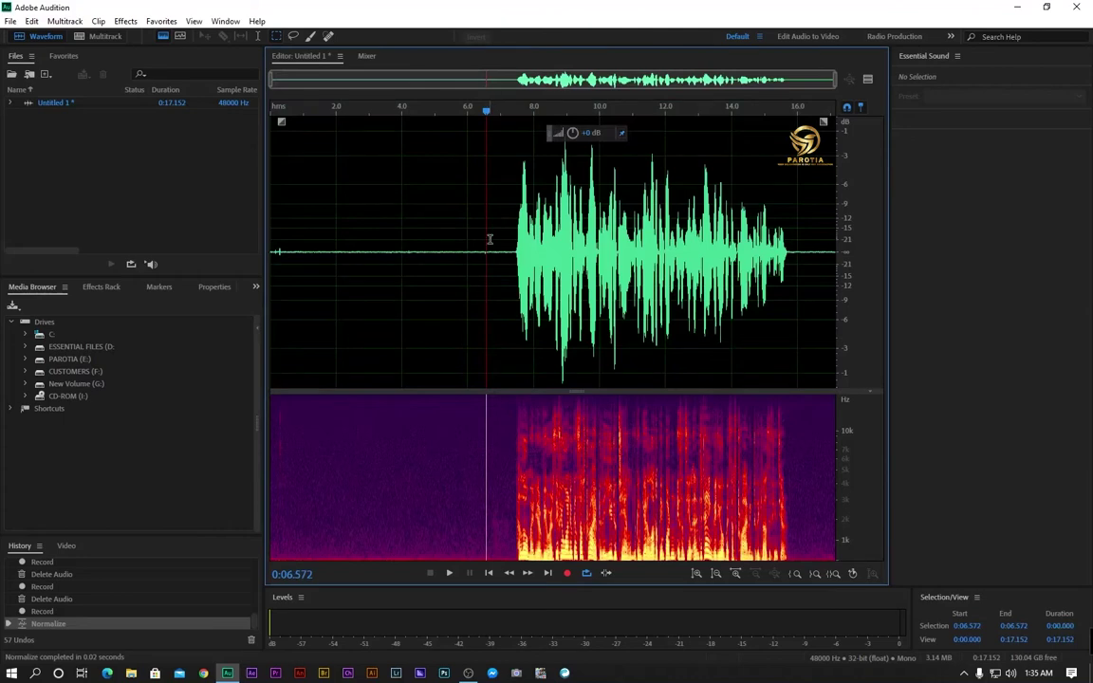
key("space")
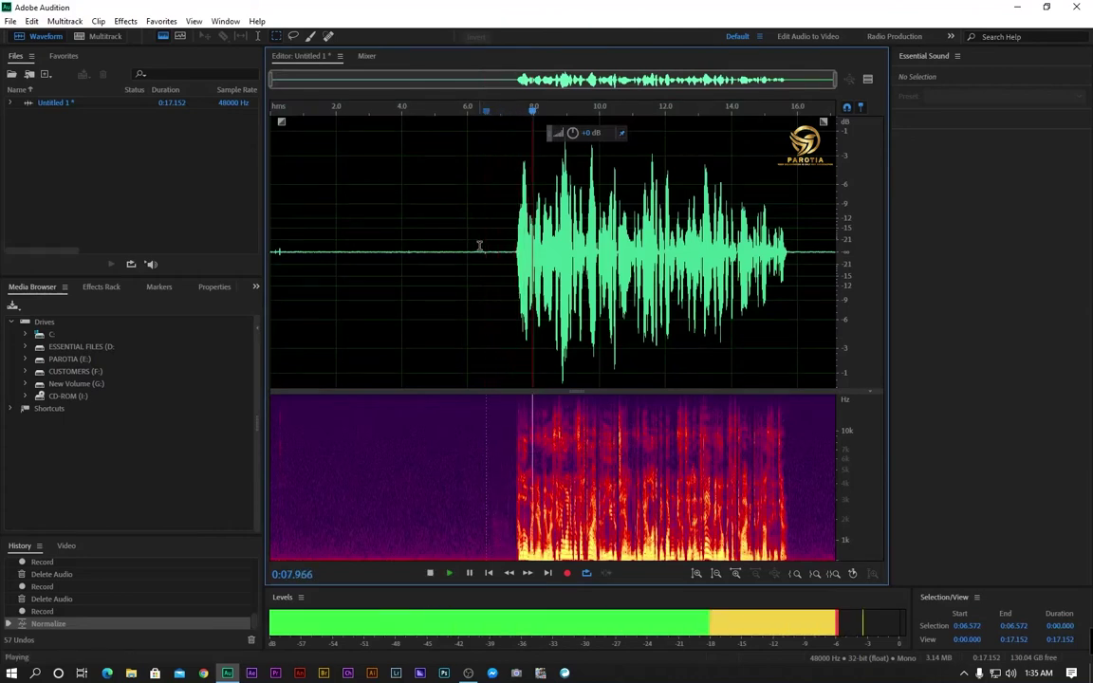
key("space")
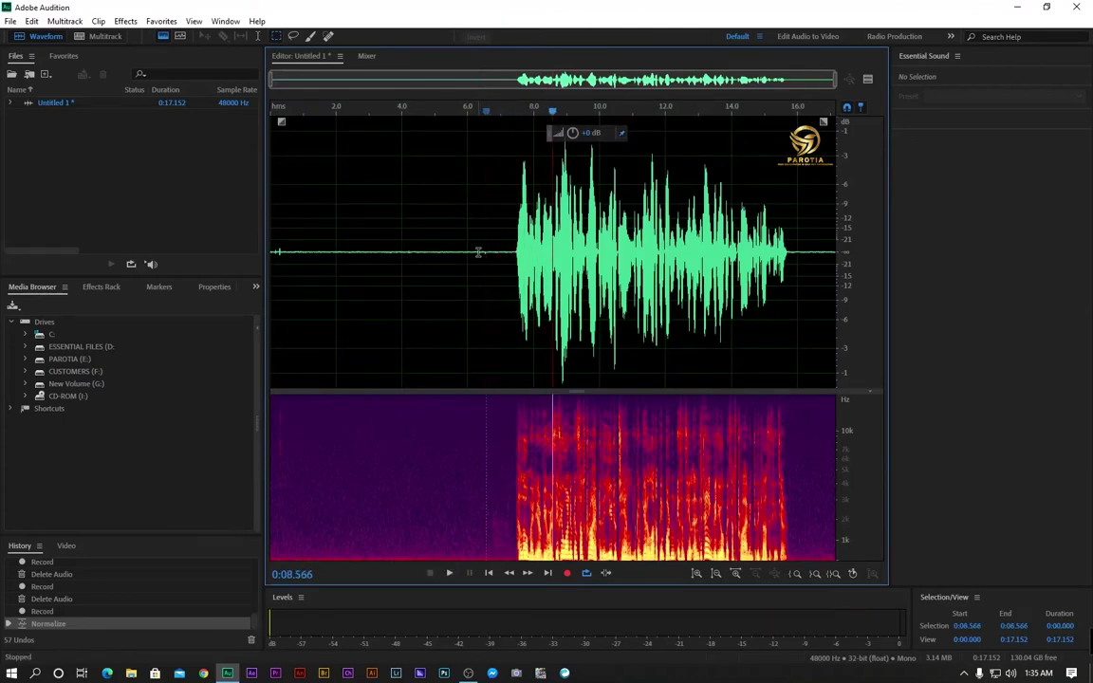
Capture a noise print from the silent lead-in, from the start of the recording to about 6.6 seconds.
left_click_drag(477, 252, 247, 267)
left_click(361, 257)
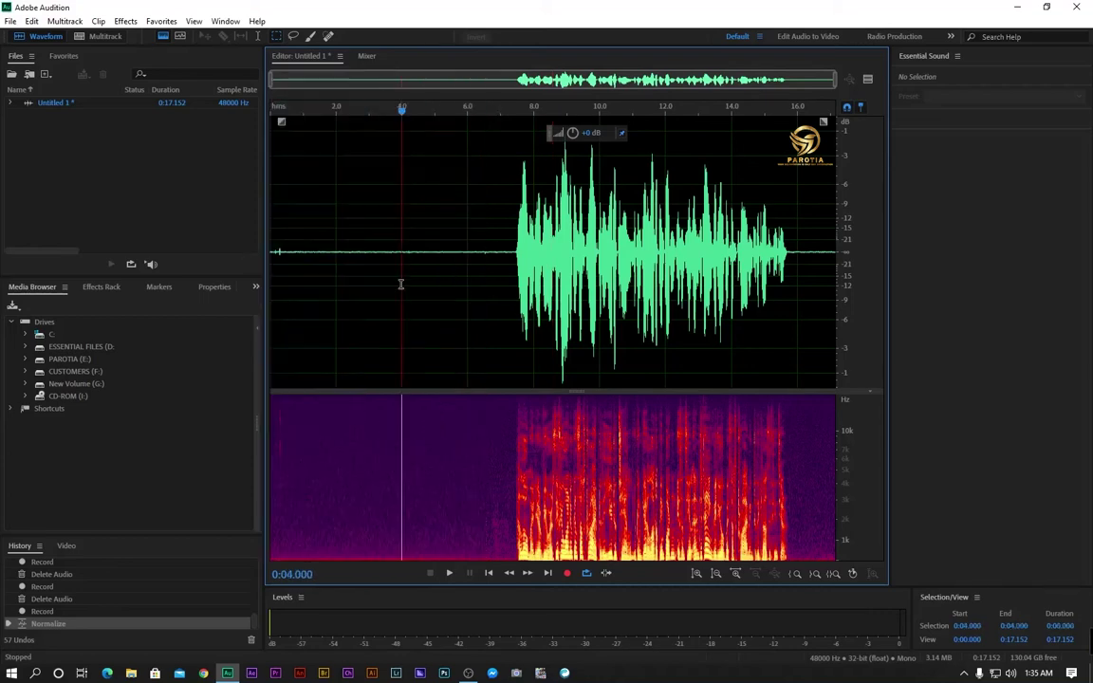
left_click(468, 254)
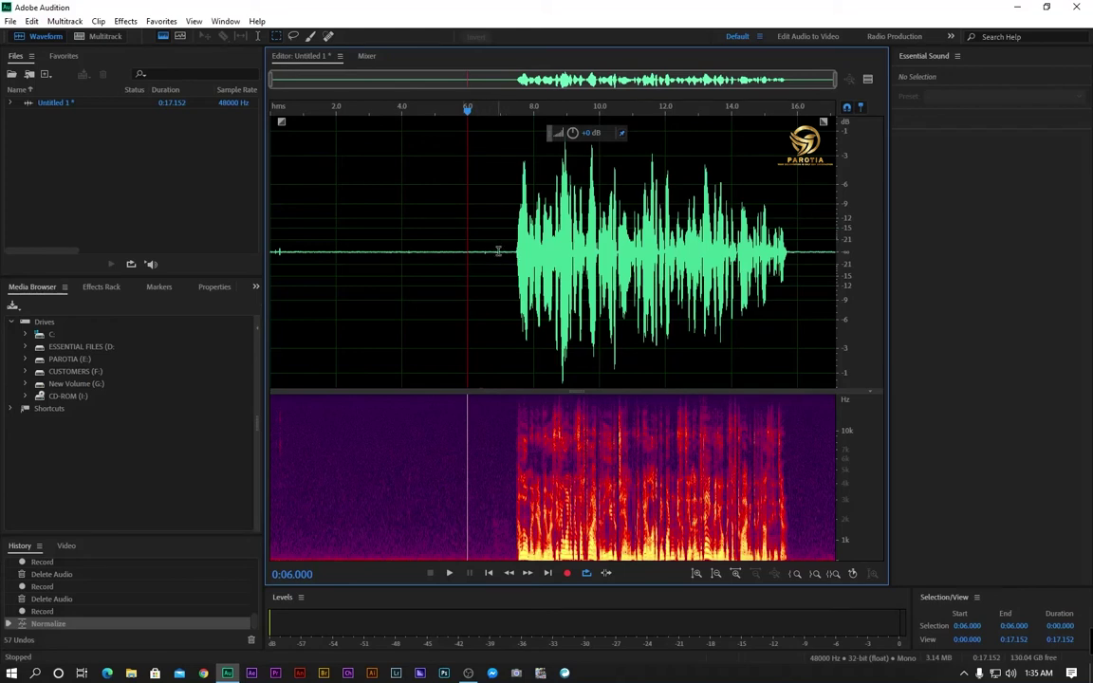
left_click_drag(498, 256, 270, 256)
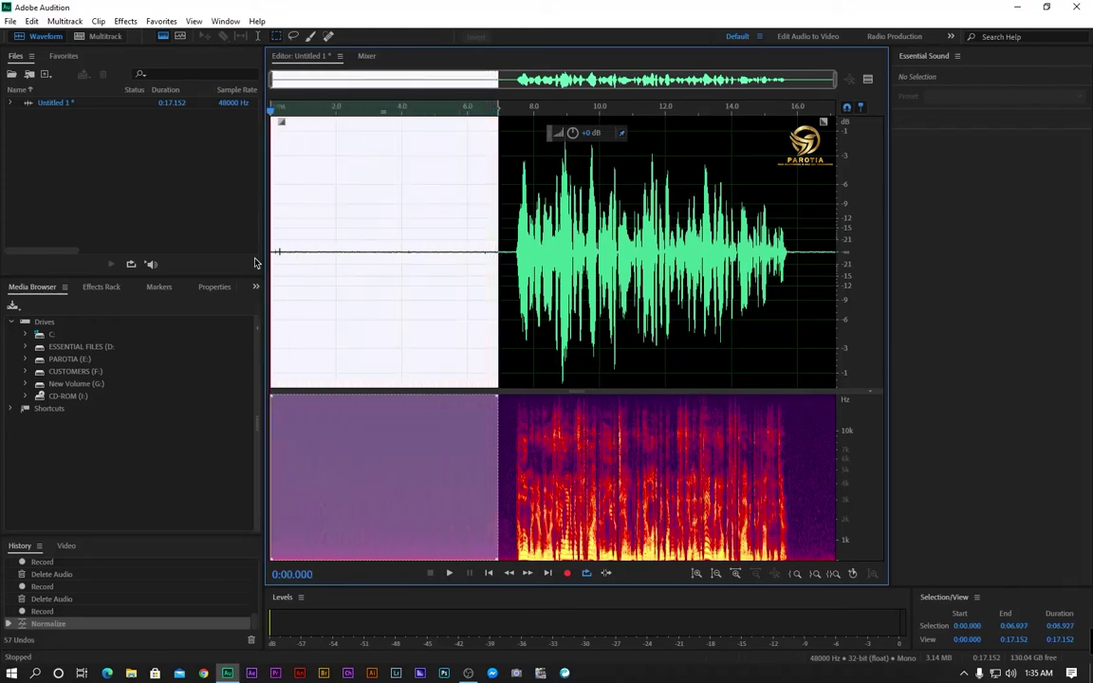
left_click(479, 266)
left_click(487, 266)
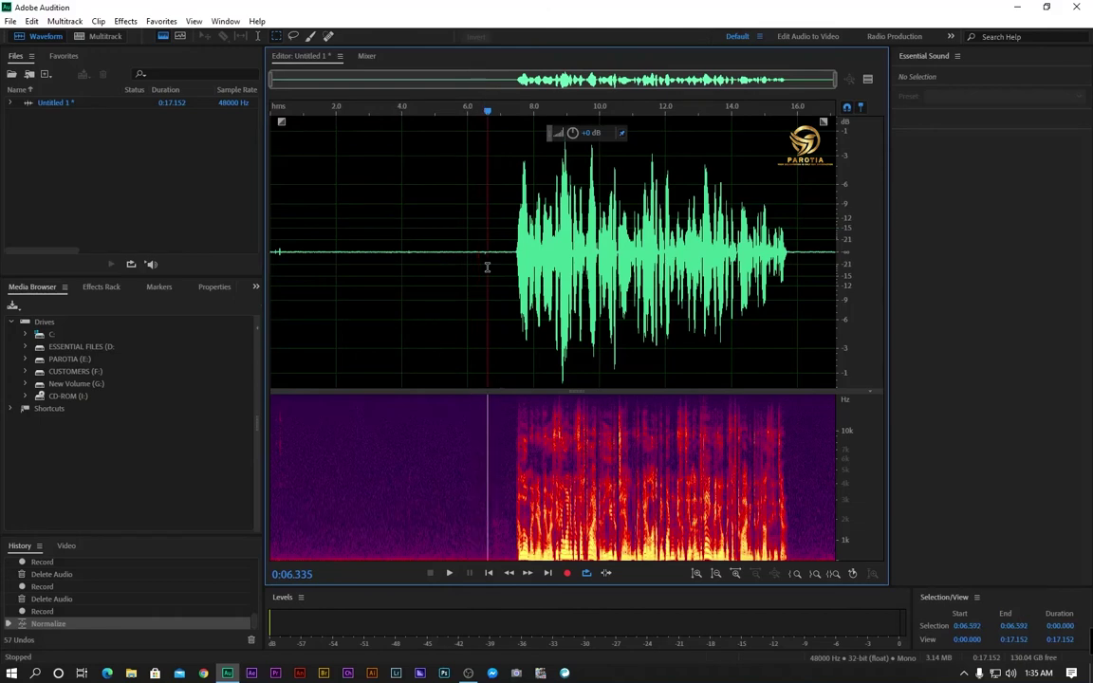
left_click_drag(487, 267, 241, 273)
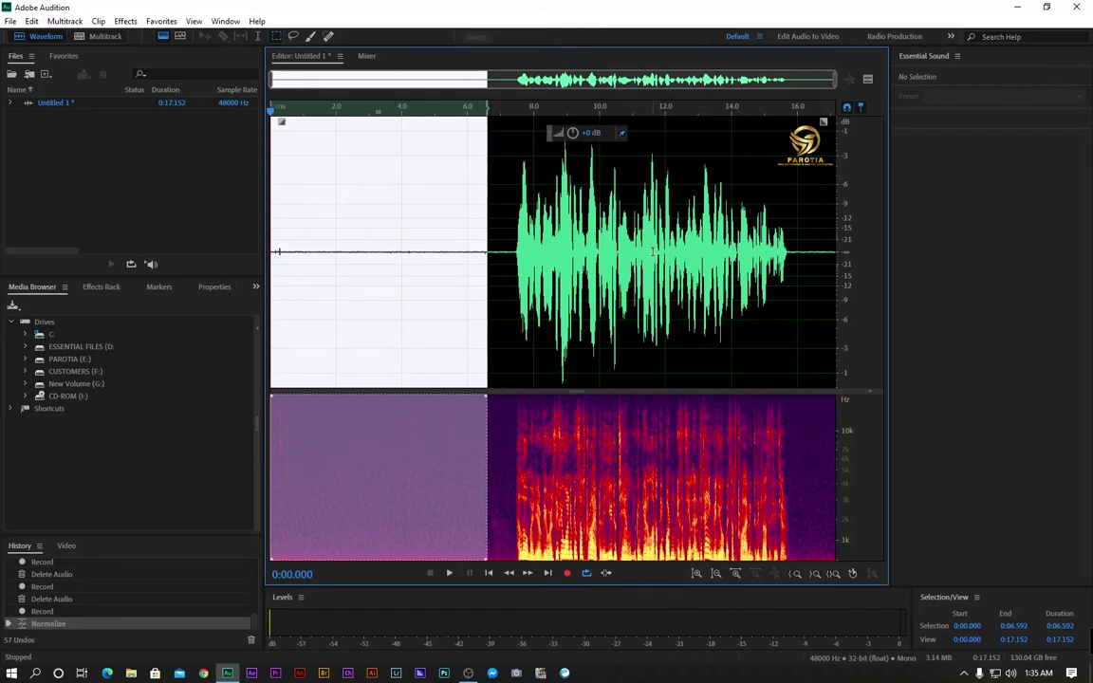
left_click(129, 23)
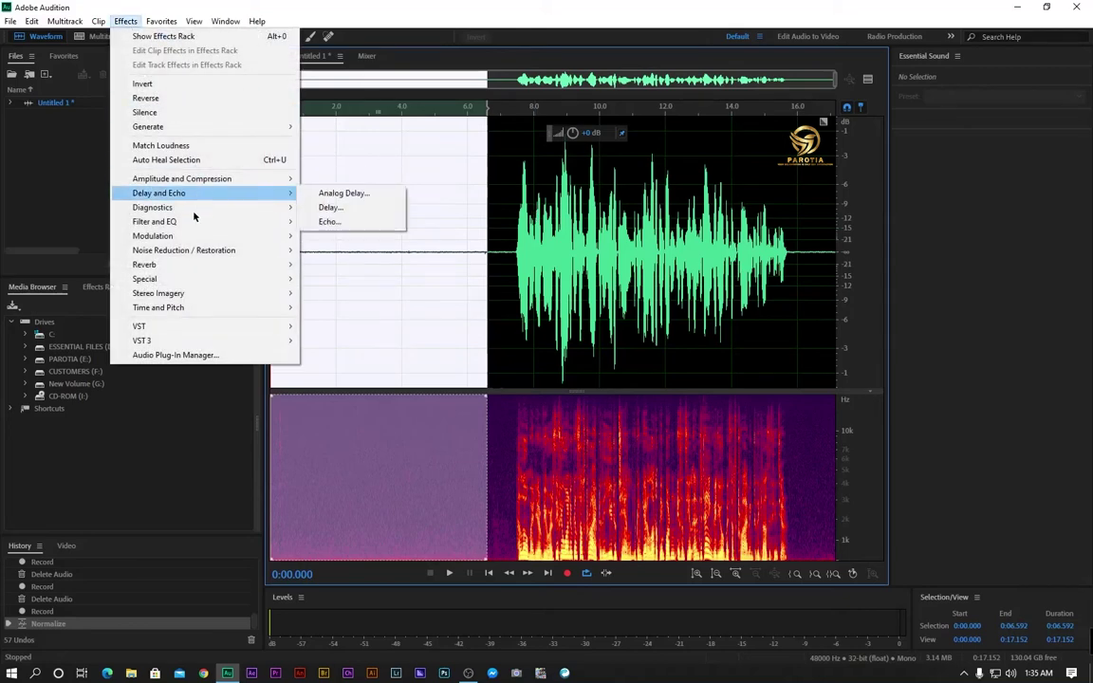
mouse_move(204, 252)
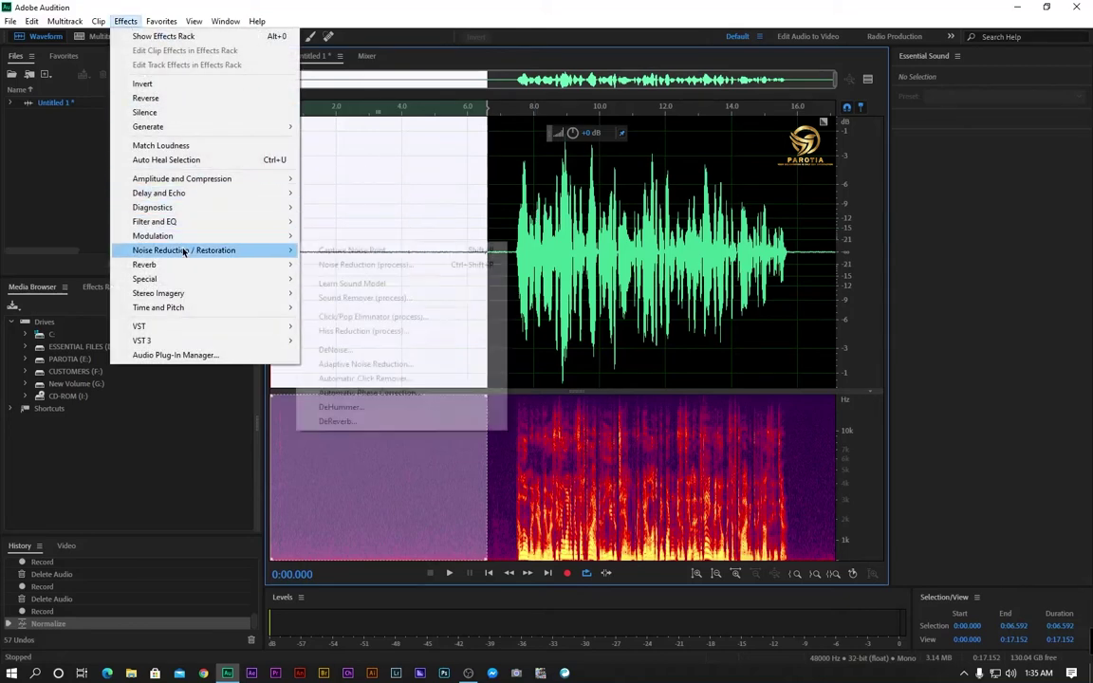
left_click(340, 253)
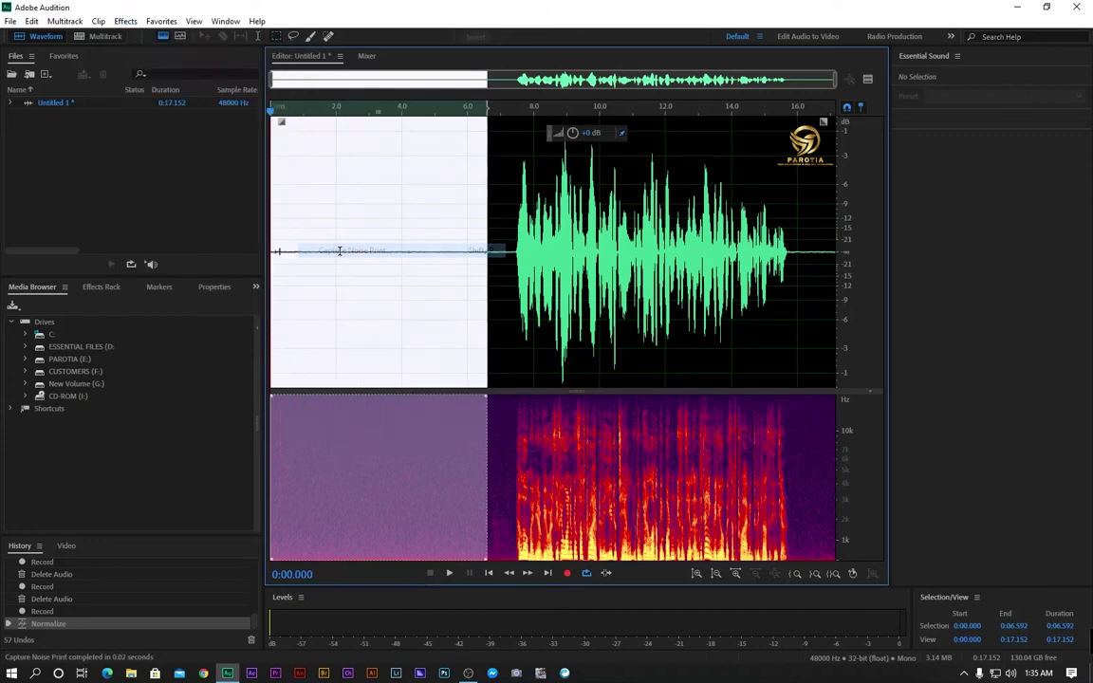
Select the entire recording and open the Noise Reduction process for it.
left_click(415, 268)
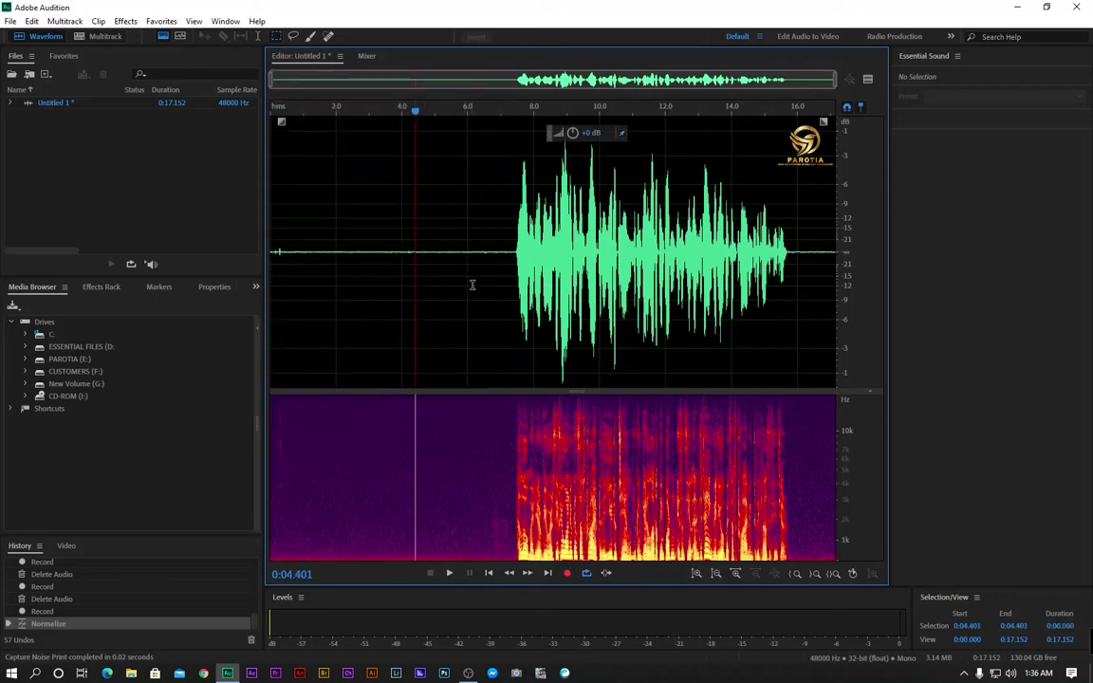
key("ctrl+a")
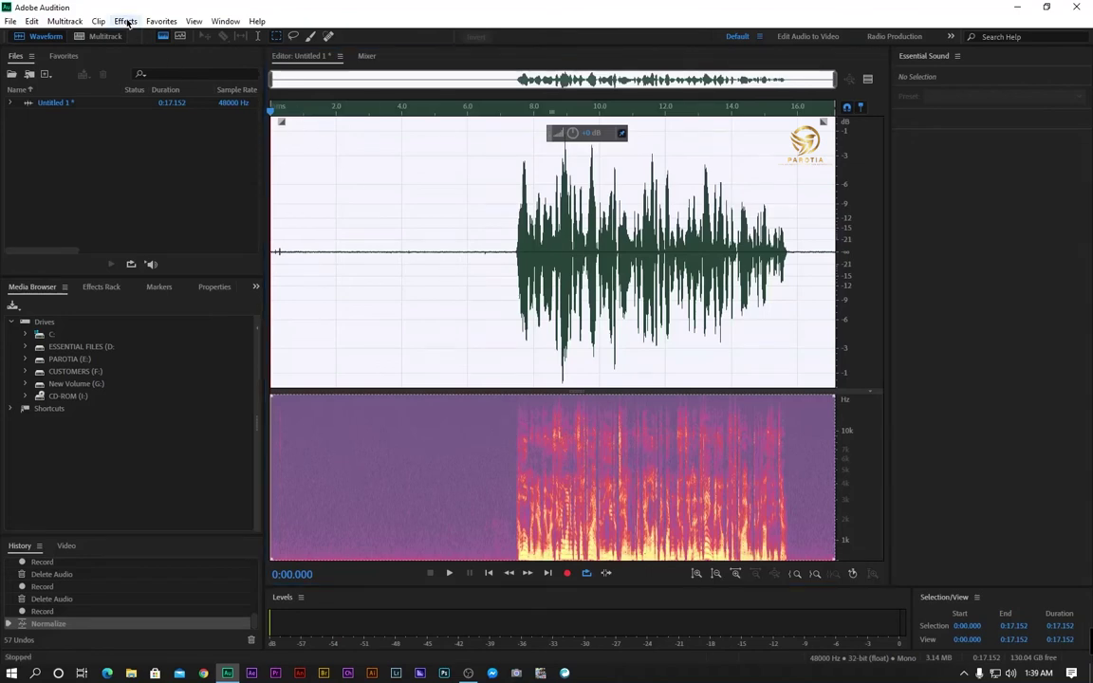
left_click(125, 20)
mouse_move(172, 253)
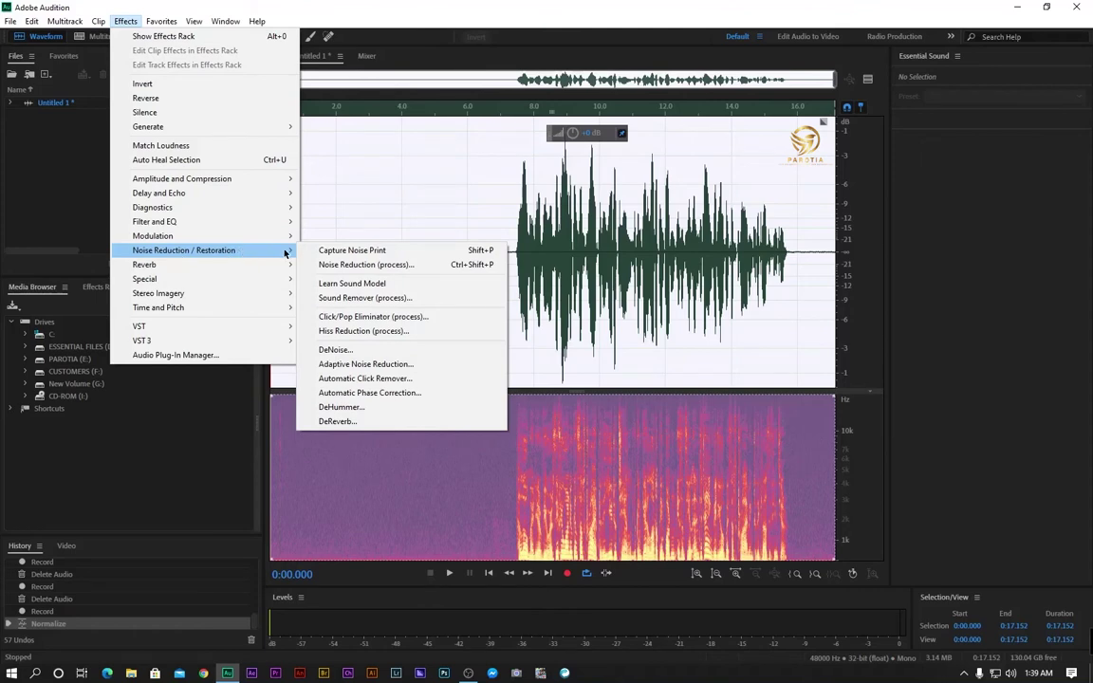
left_click(345, 269)
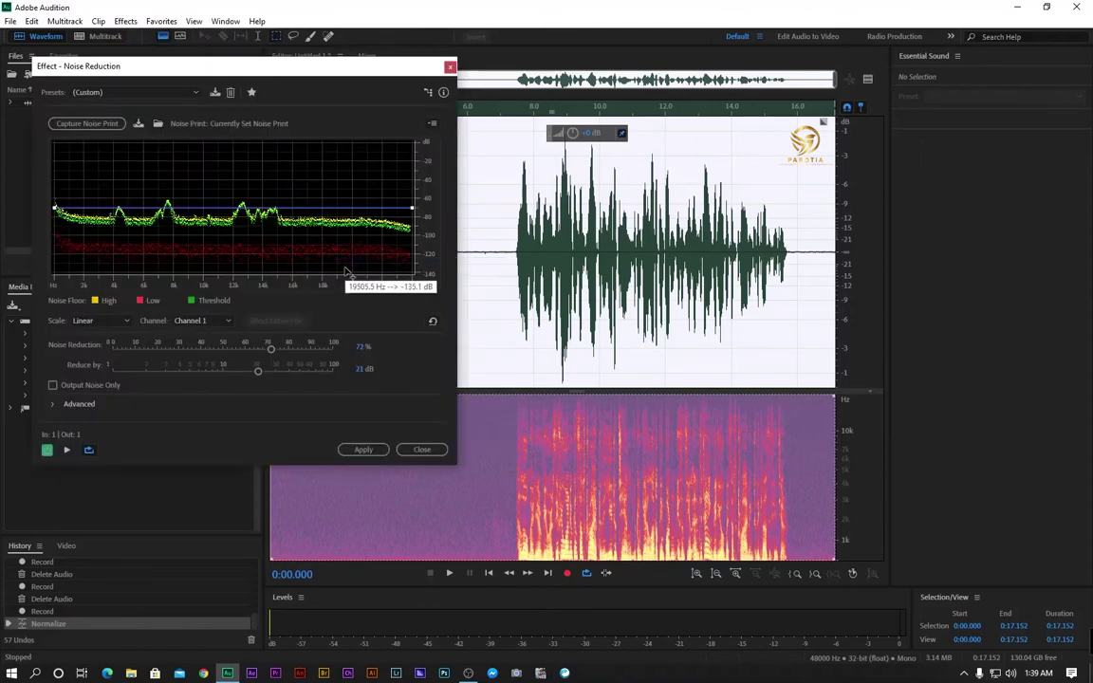
left_click_drag(317, 71, 463, 110)
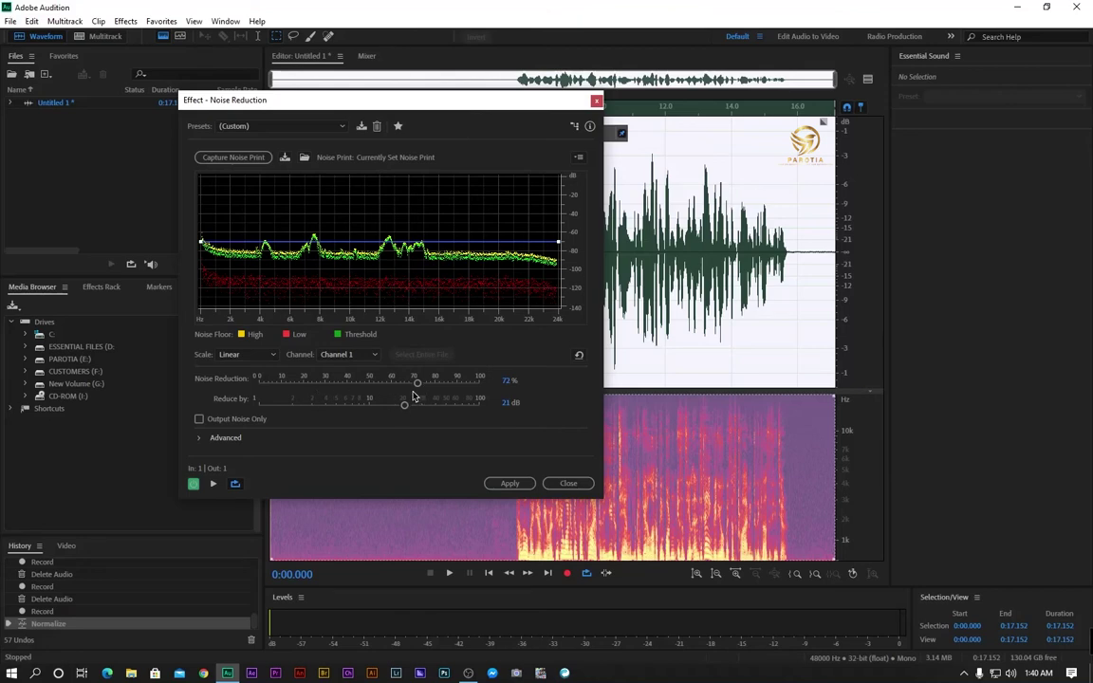
Set the Noise Reduction amount to 71% and preview the start of the recording with the effect enabled.
left_click(235, 485)
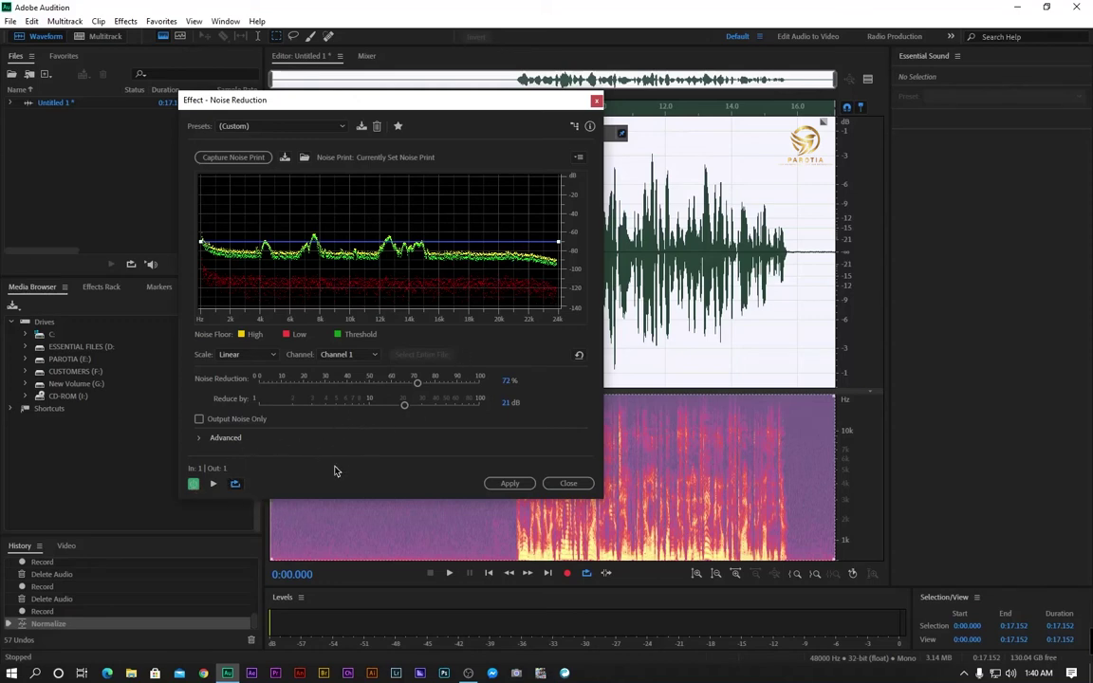
left_click(233, 483)
left_click(235, 484)
left_click_drag(416, 382, 416, 384)
left_click(214, 484)
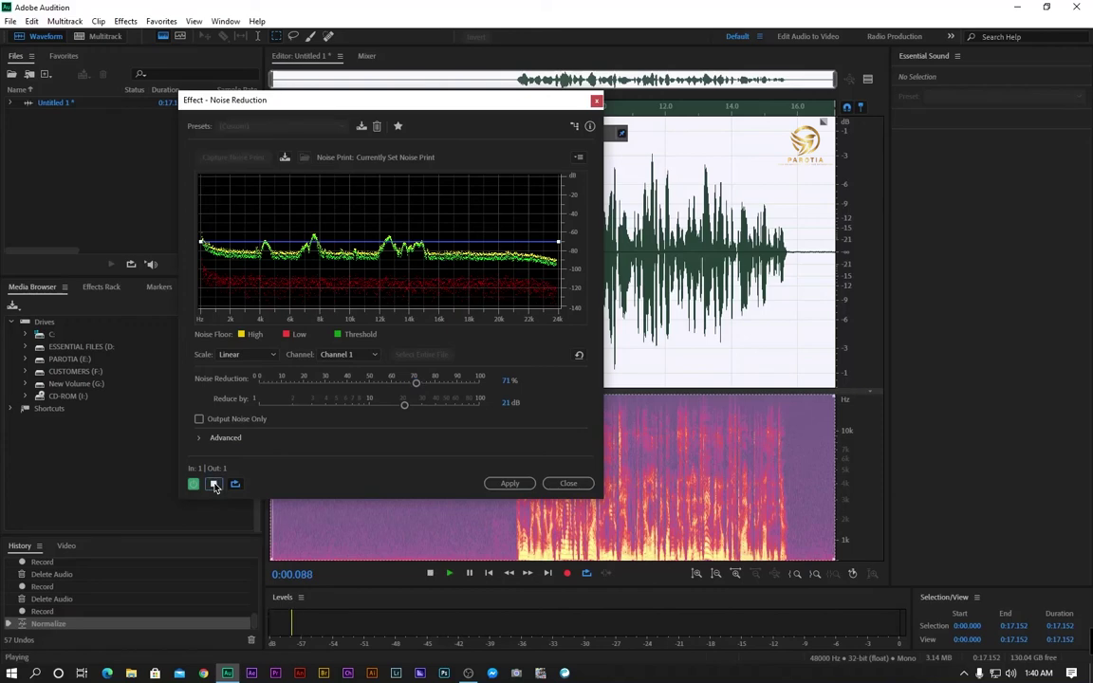
left_click(215, 485)
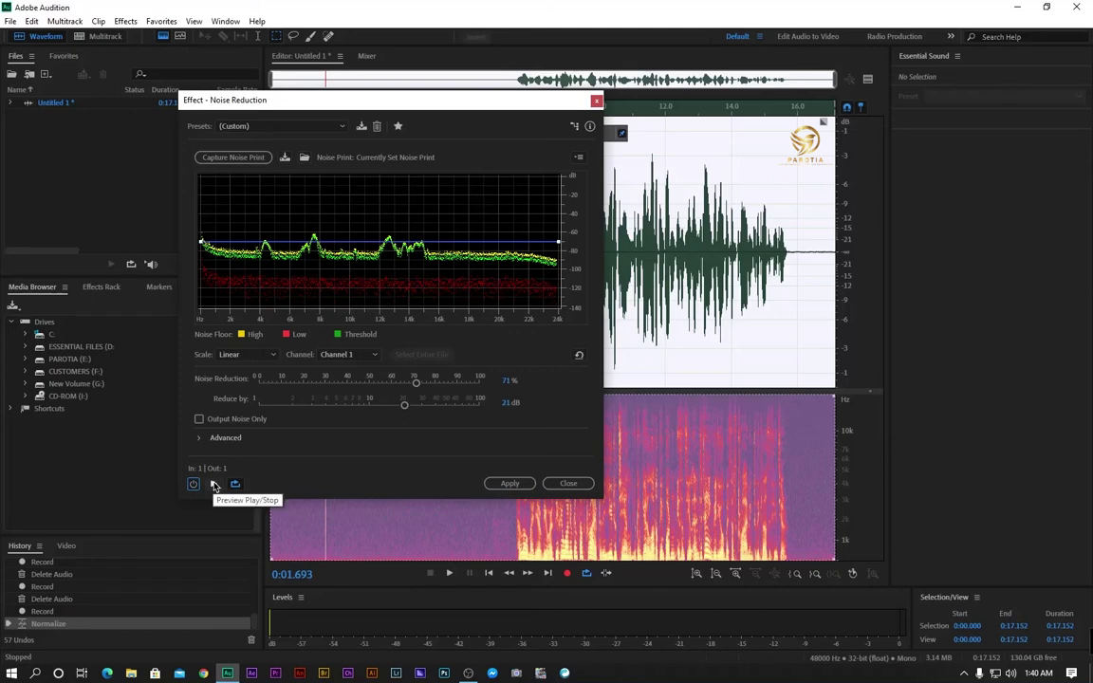
Compare the silent lead-in with Noise Reduction bypassed and enabled, leaving the effect on.
left_click(215, 485)
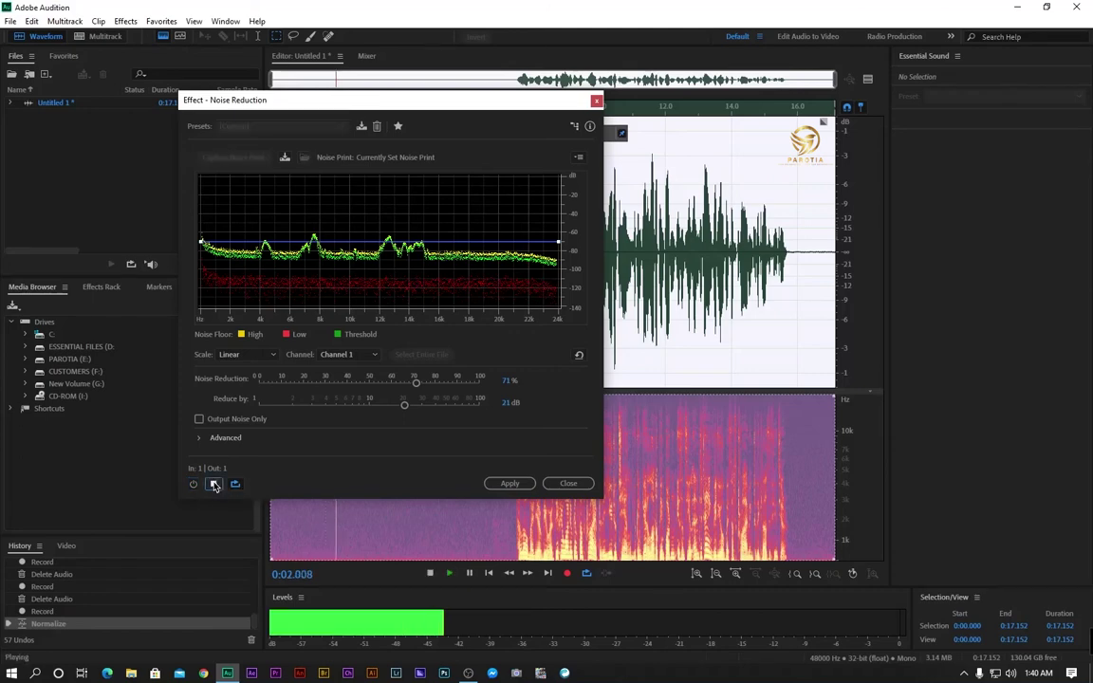
left_click(214, 485)
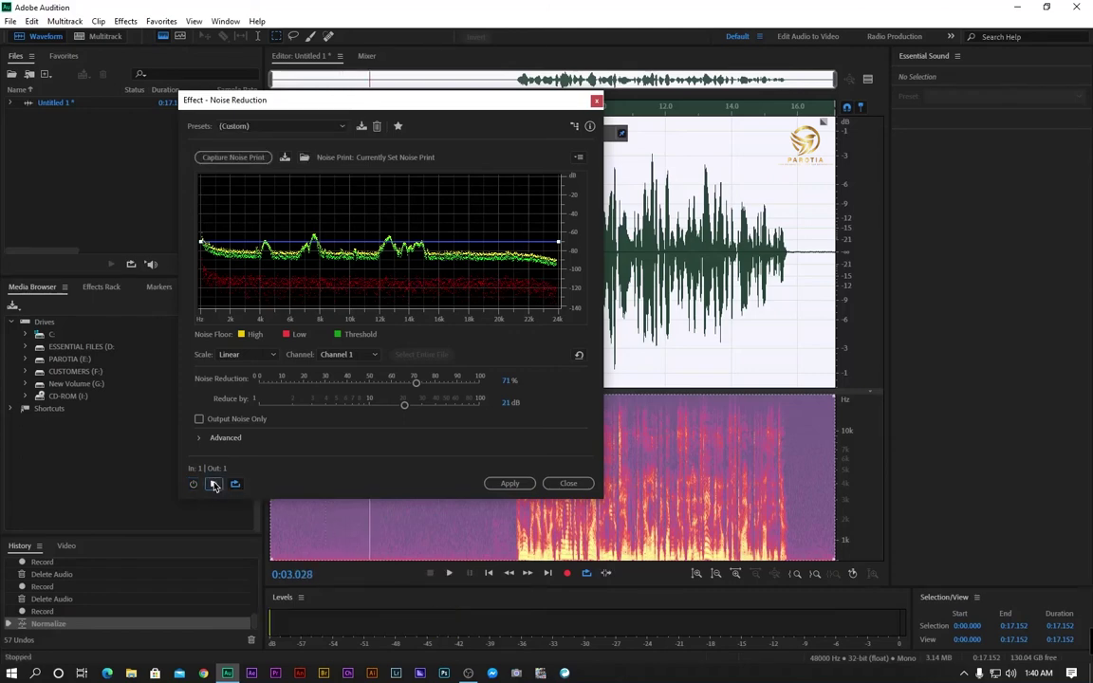
left_click(192, 485)
left_click(214, 485)
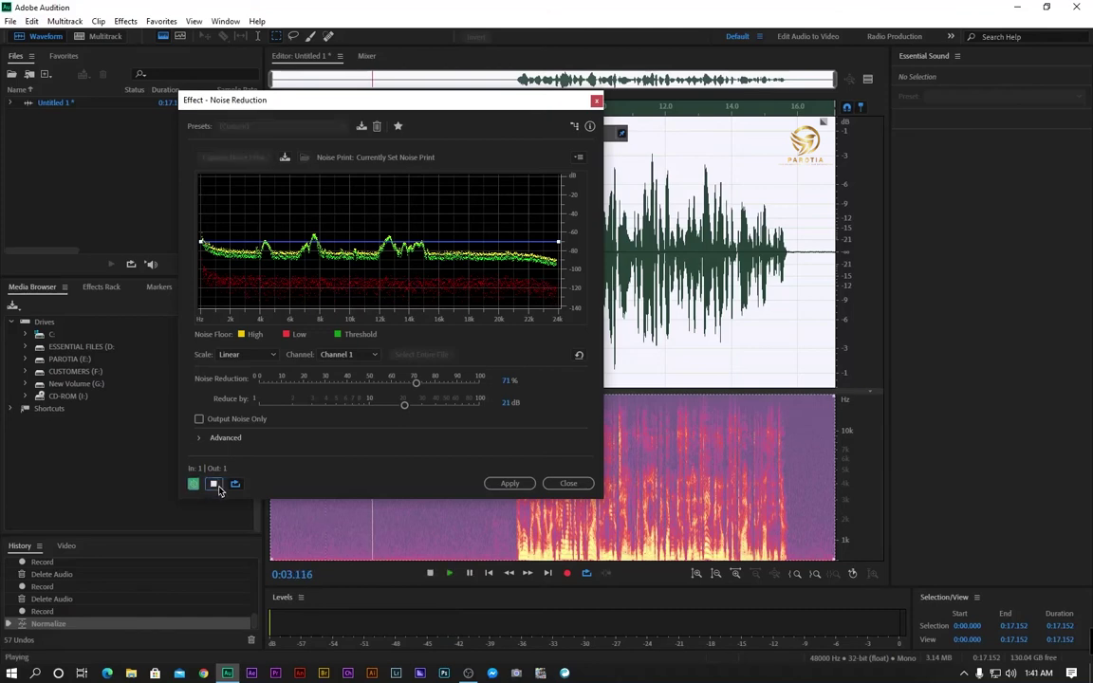
left_click(215, 485)
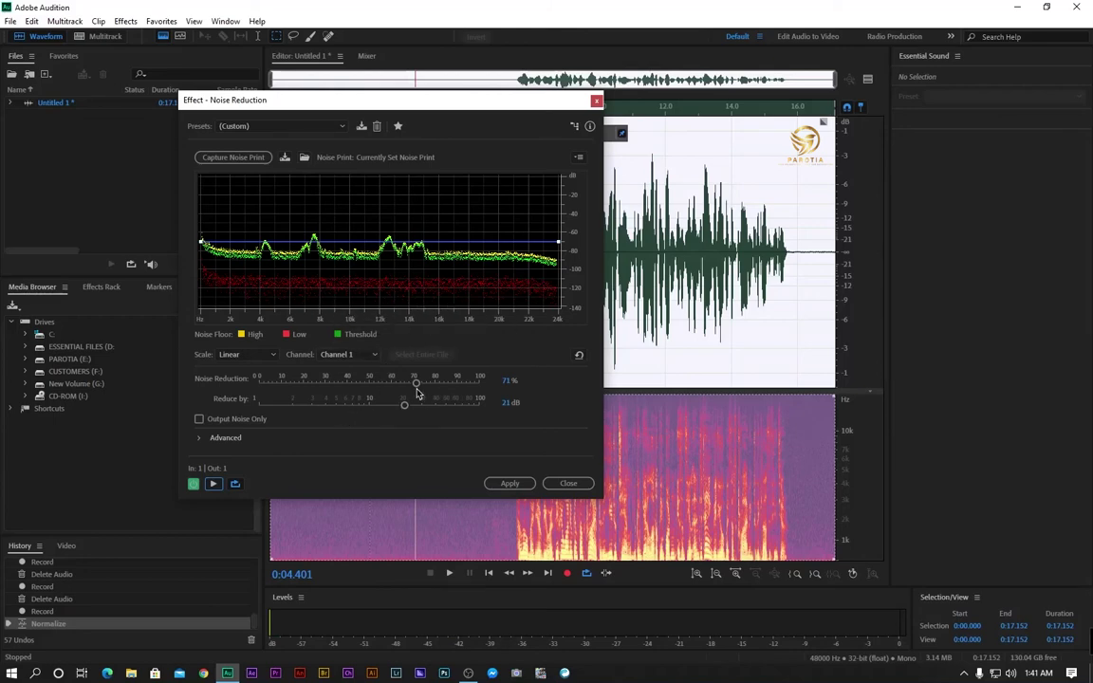
Lower Noise Reduction to 67% and Reduce by to 20.7 dB, and preview the lead-in.
left_click_drag(348, 104, 281, 43)
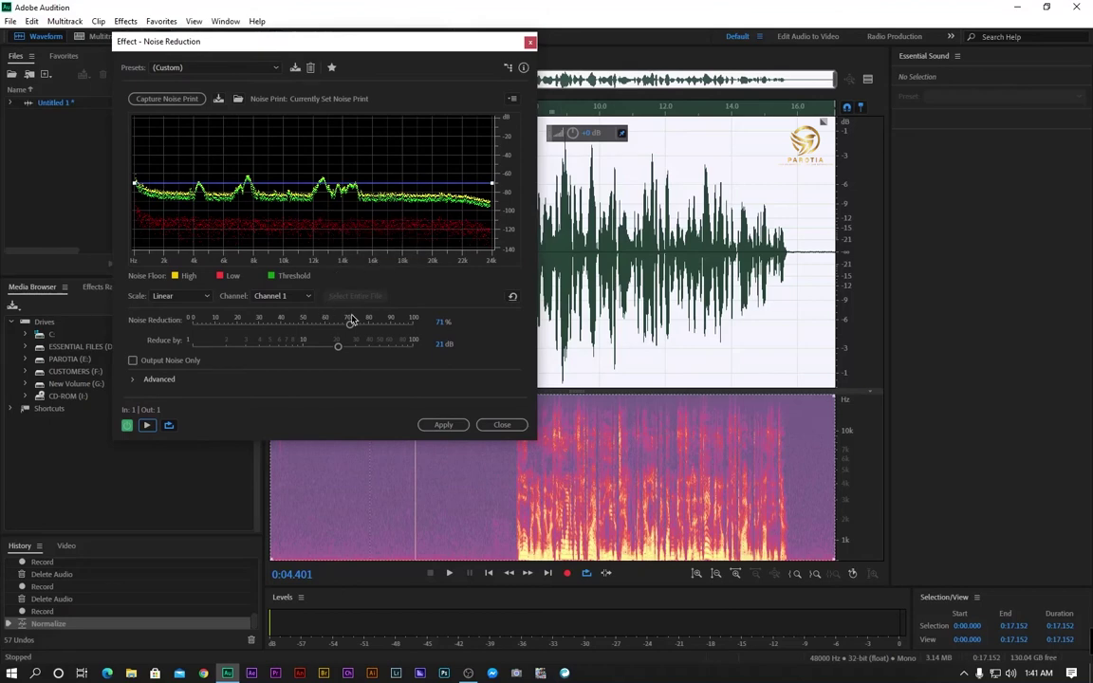
mouse_move(340, 348)
left_mouse_down()
mouse_move(349, 352)
mouse_move(345, 330)
mouse_move(337, 347)
mouse_move(339, 330)
left_mouse_up()
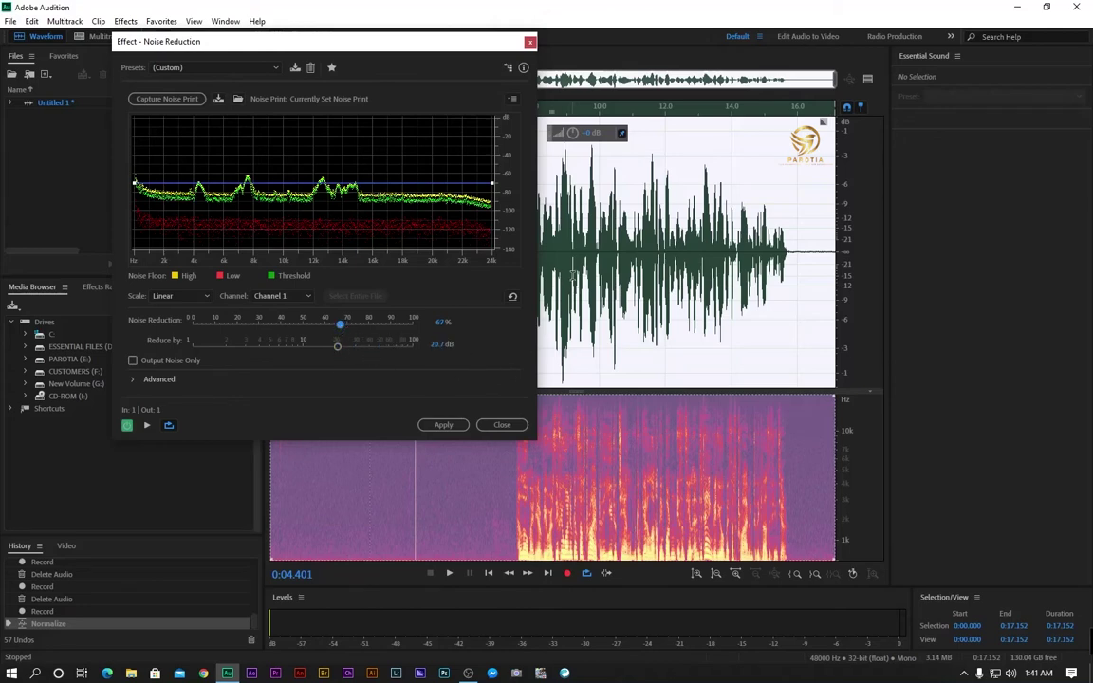
left_click(147, 426)
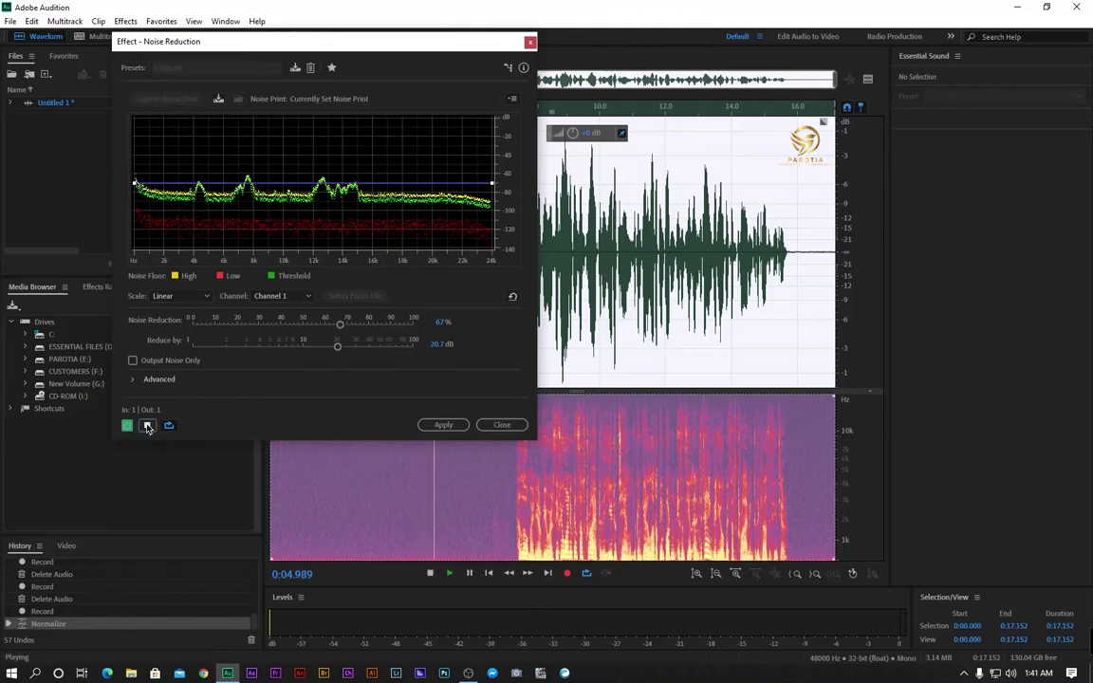
left_click(147, 426)
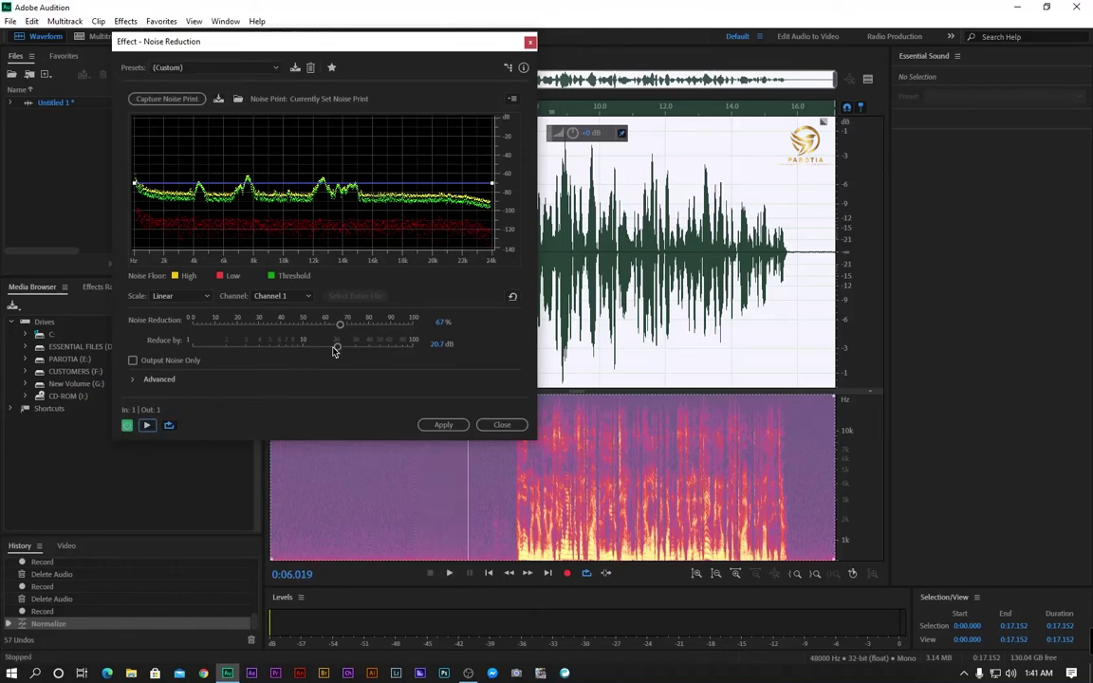
Set Noise Reduction to 65%, try Reduce by at 13.2 dB, and raise it to 16.4 dB, previewing each setting.
mouse_move(335, 350)
left_mouse_down()
mouse_move(334, 325)
mouse_move(316, 348)
left_mouse_up()
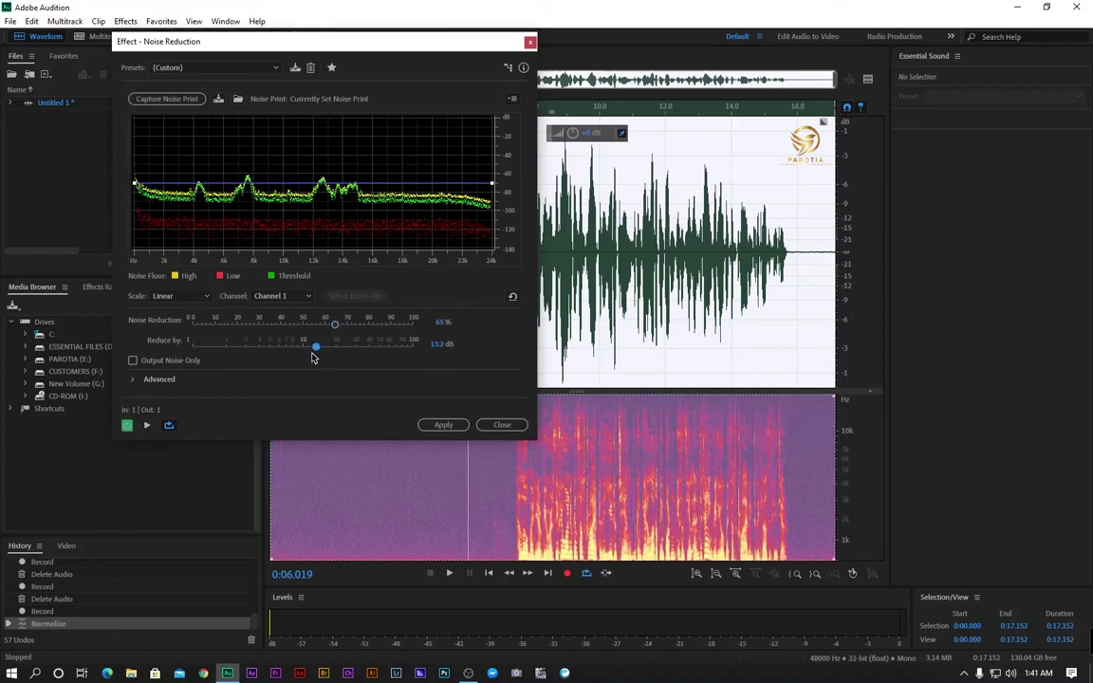
left_click(148, 427)
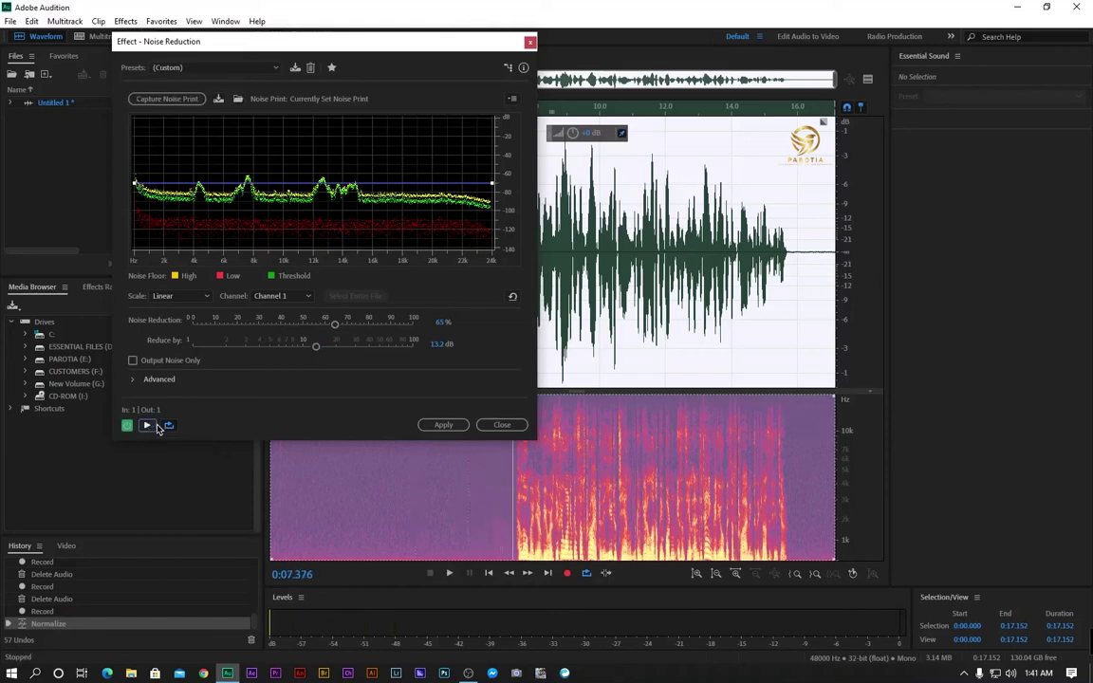
left_click_drag(316, 349, 324, 356)
left_click(148, 427)
left_click(148, 427)
Preview the current noise reduction settings, including the start of the silent lead-in.
left_click_drag(437, 45, 384, 39)
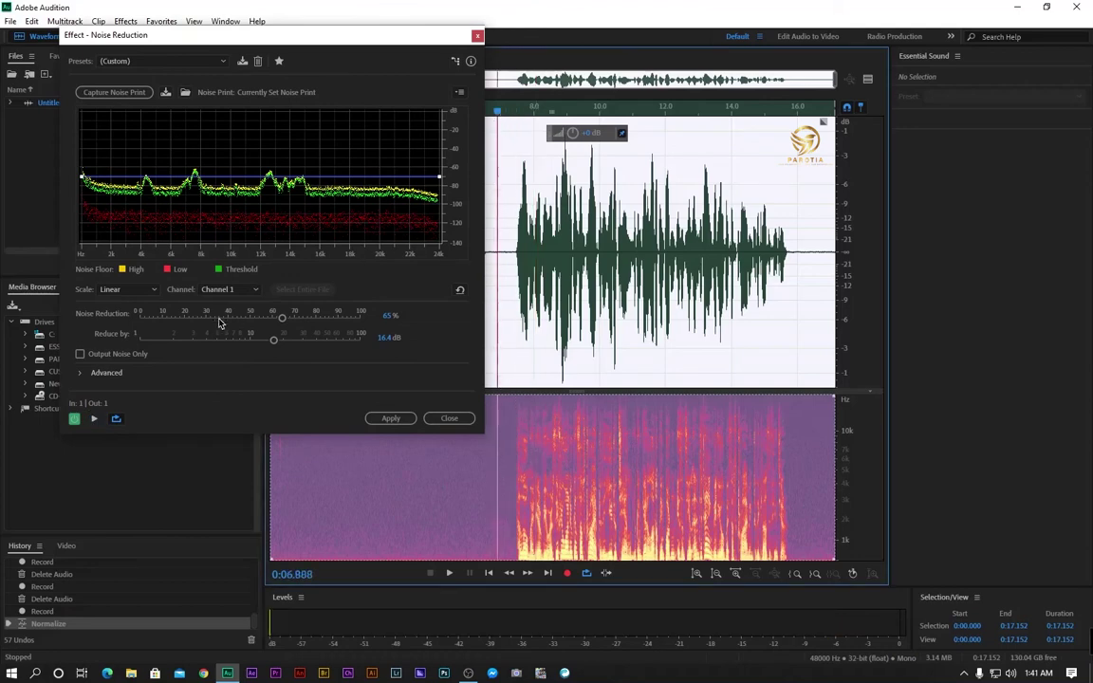
left_click(94, 419)
left_click(94, 419)
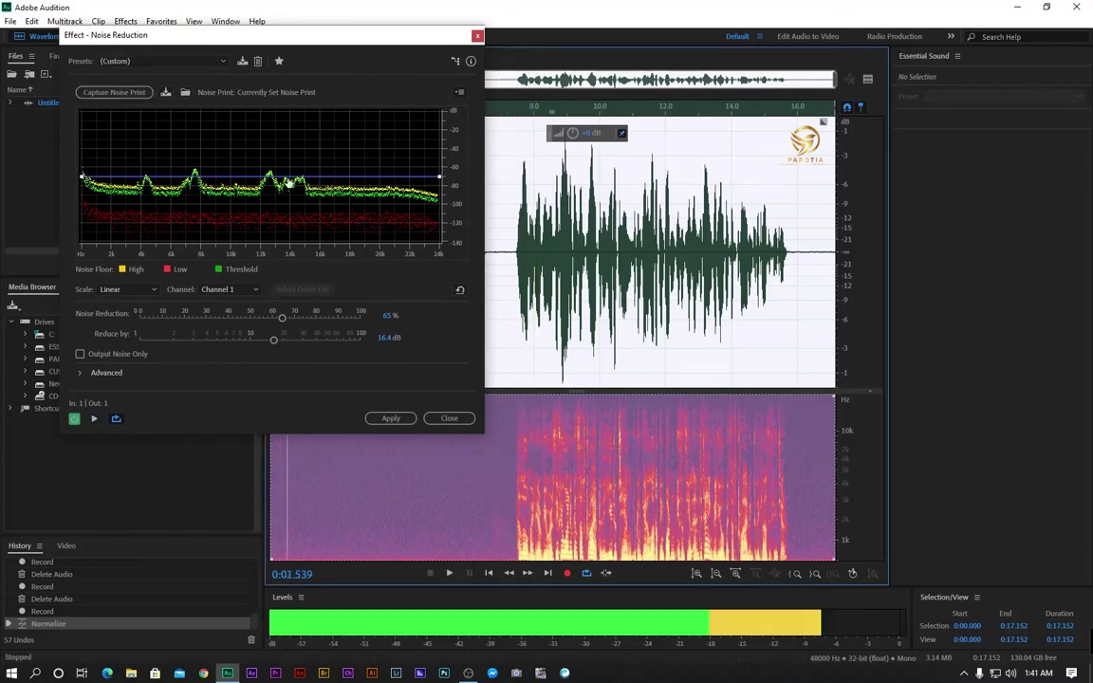
left_click(94, 419)
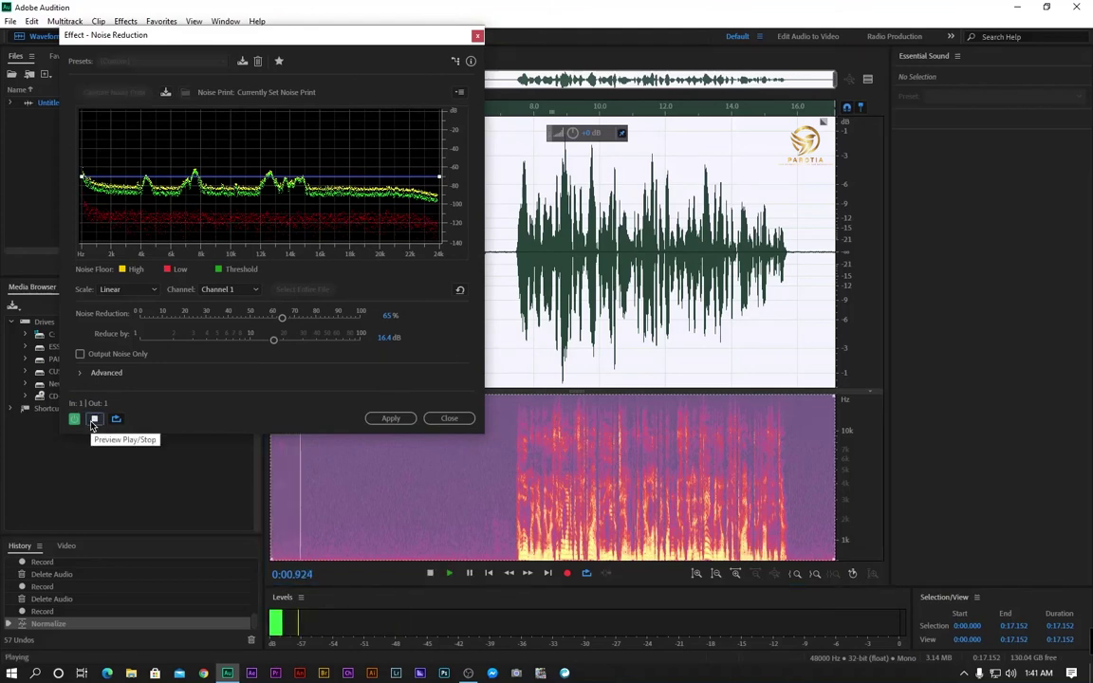
left_click(94, 419)
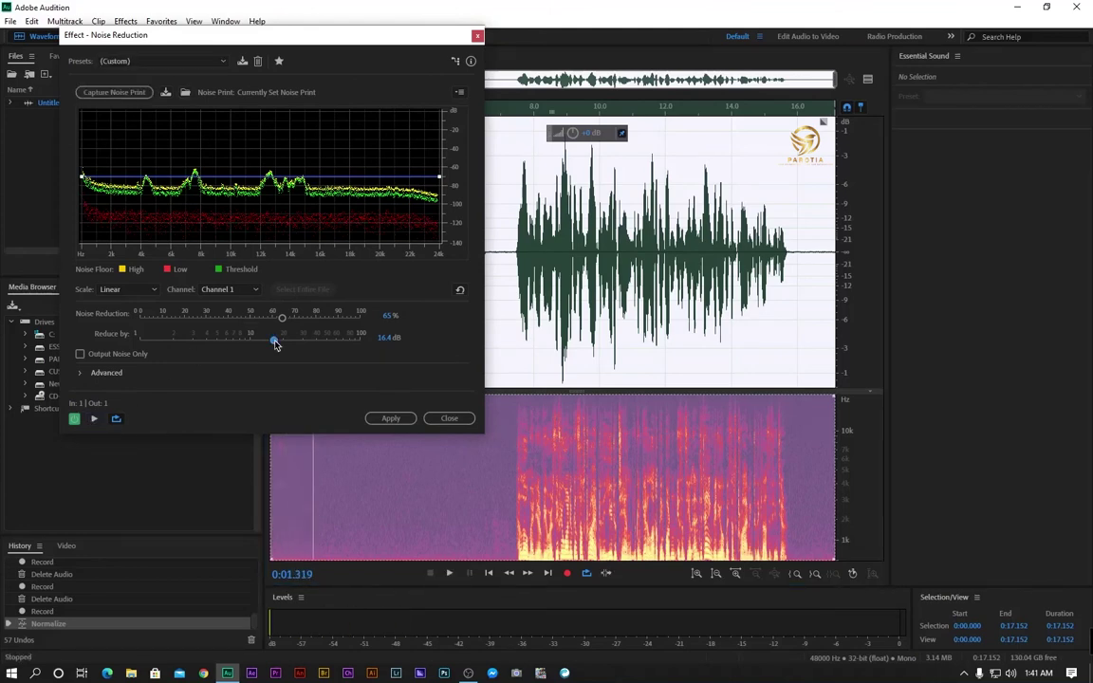
Set Noise Reduction to 66% and Reduce by to 18.6 dB, preview the lead-in, and apply the effect.
left_click_drag(275, 346, 281, 349)
left_click(95, 420)
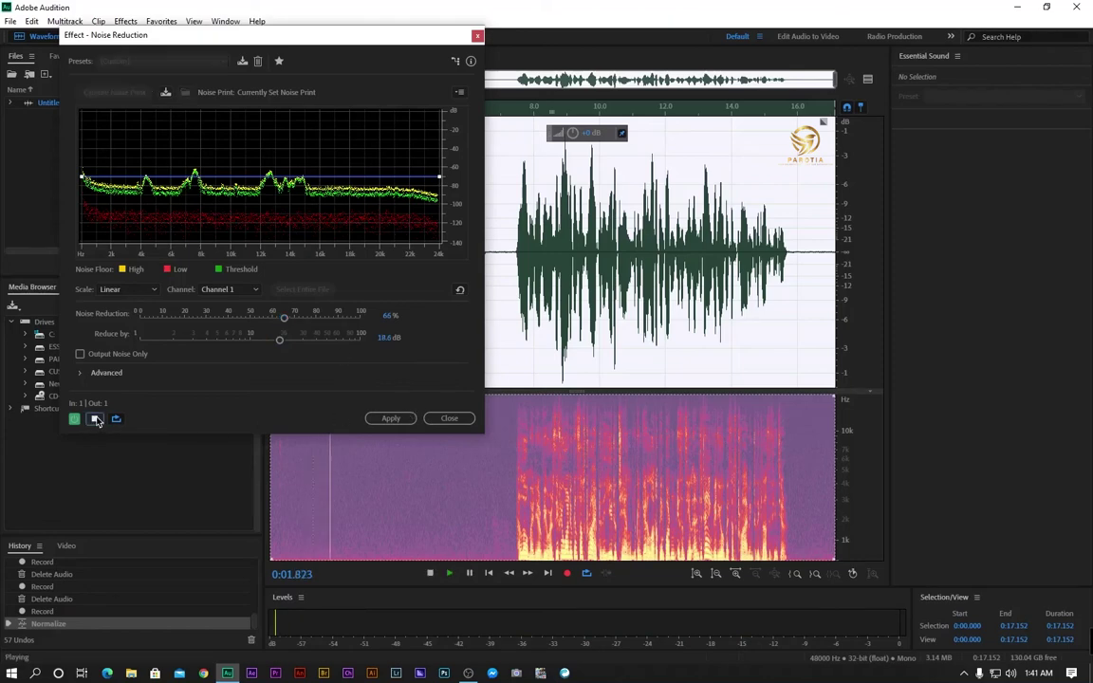
left_click(95, 420)
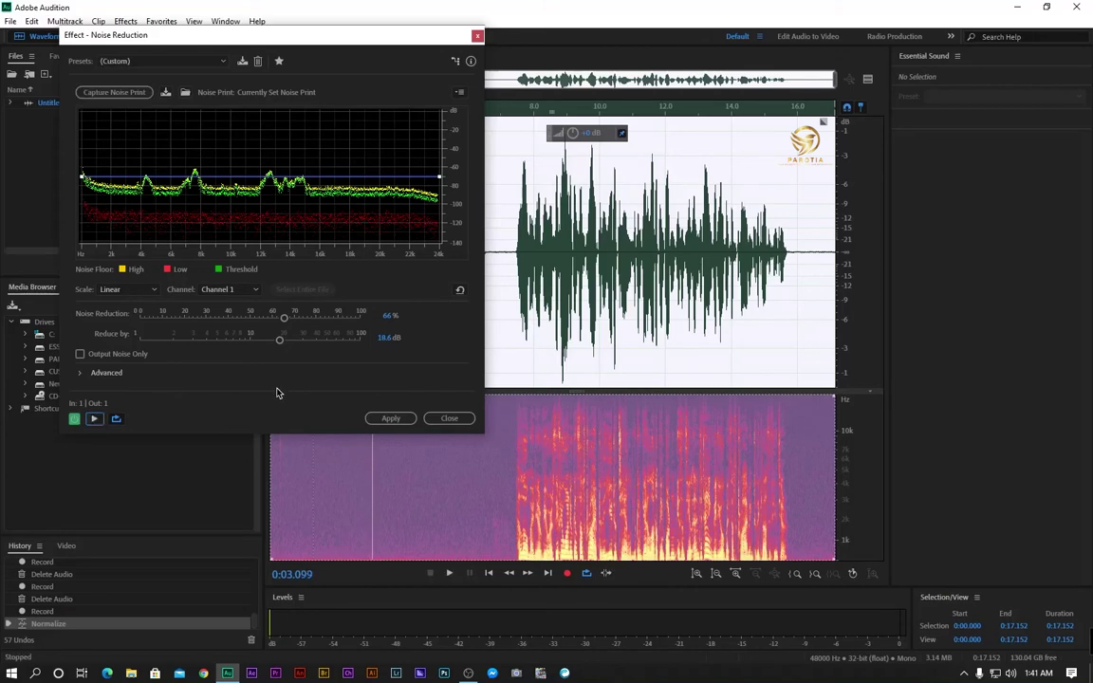
left_click(383, 418)
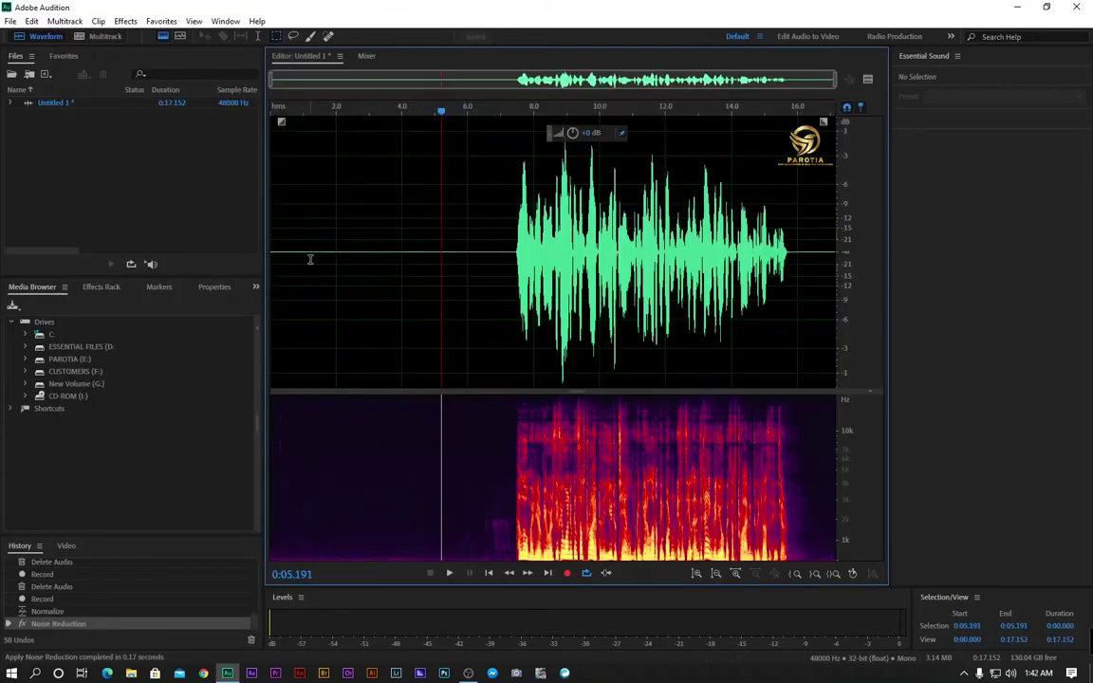
Play back part of the silent lead-in and the start of the speech in the noise-reduced recording.
left_click(481, 251)
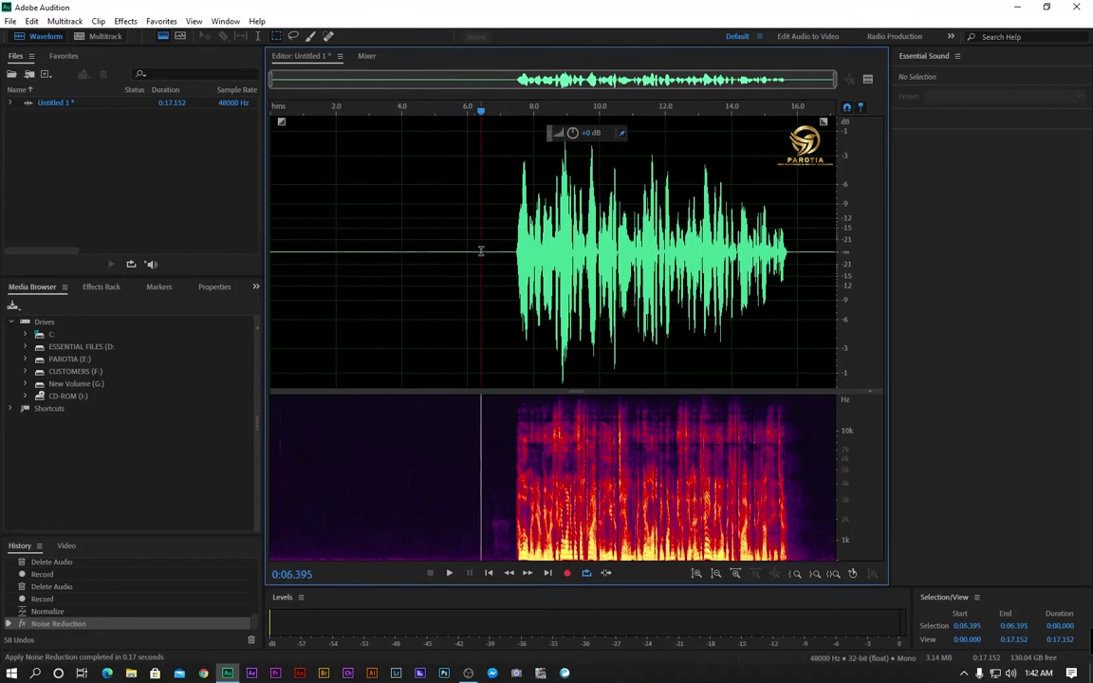
left_click(371, 253)
key("space")
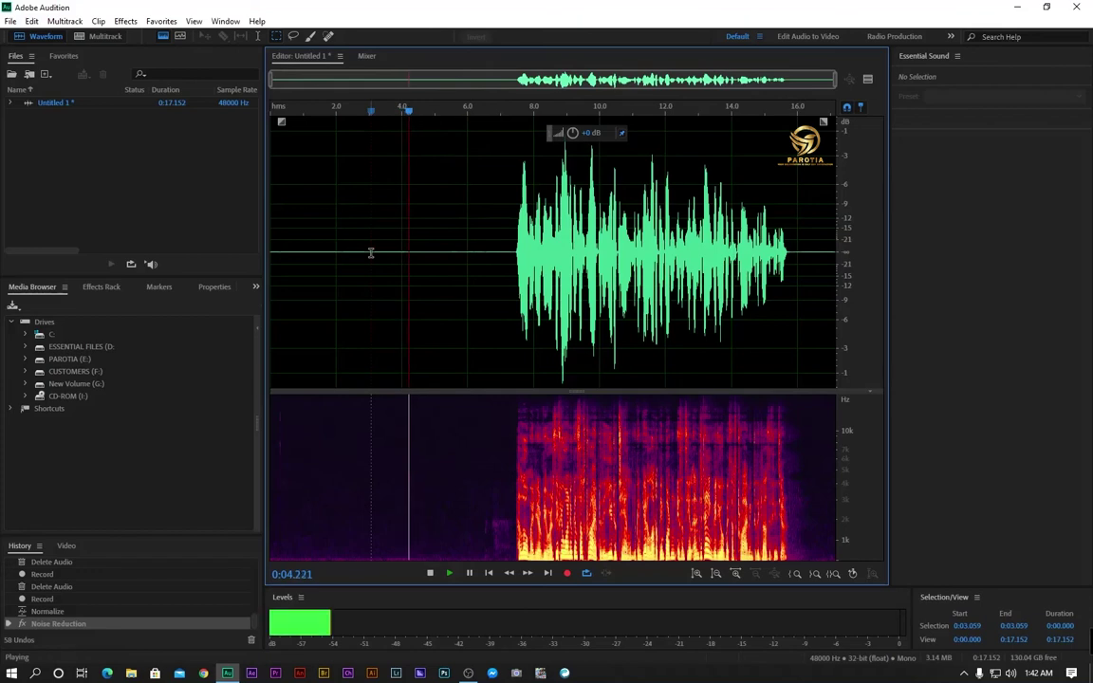
key("space")
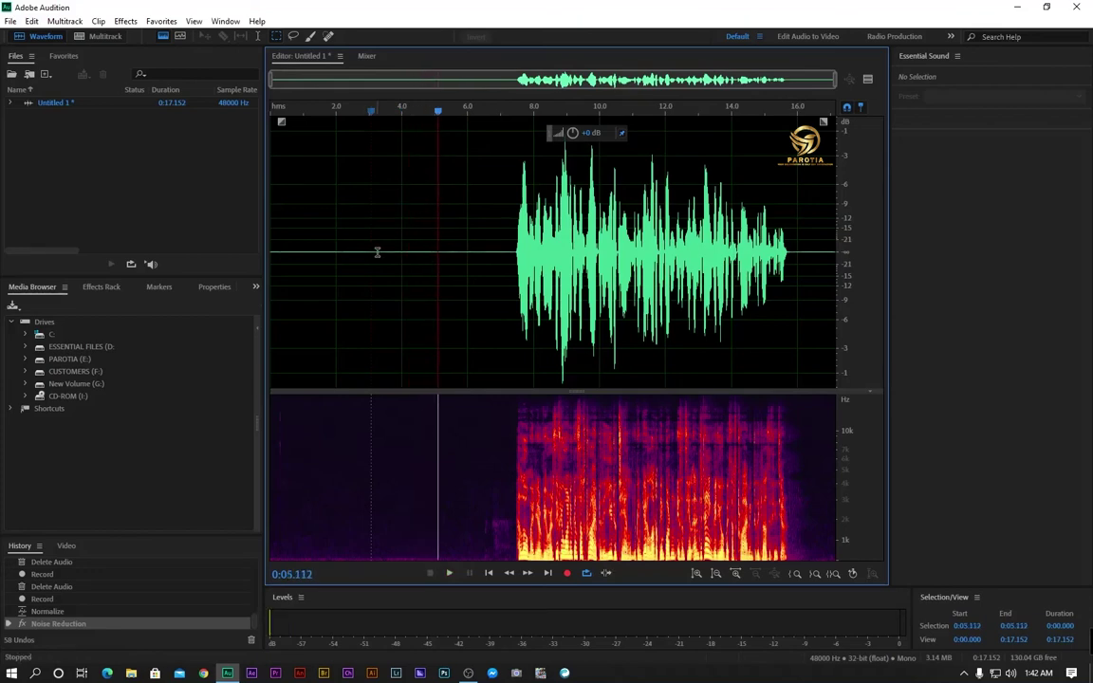
left_click(496, 257)
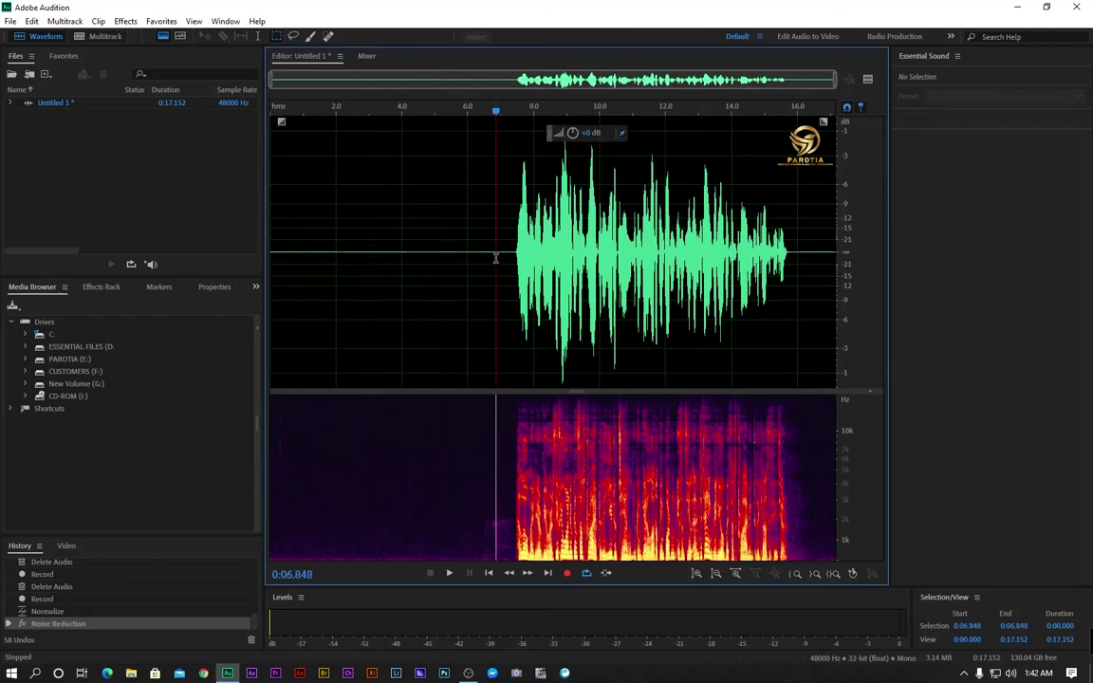
key("space")
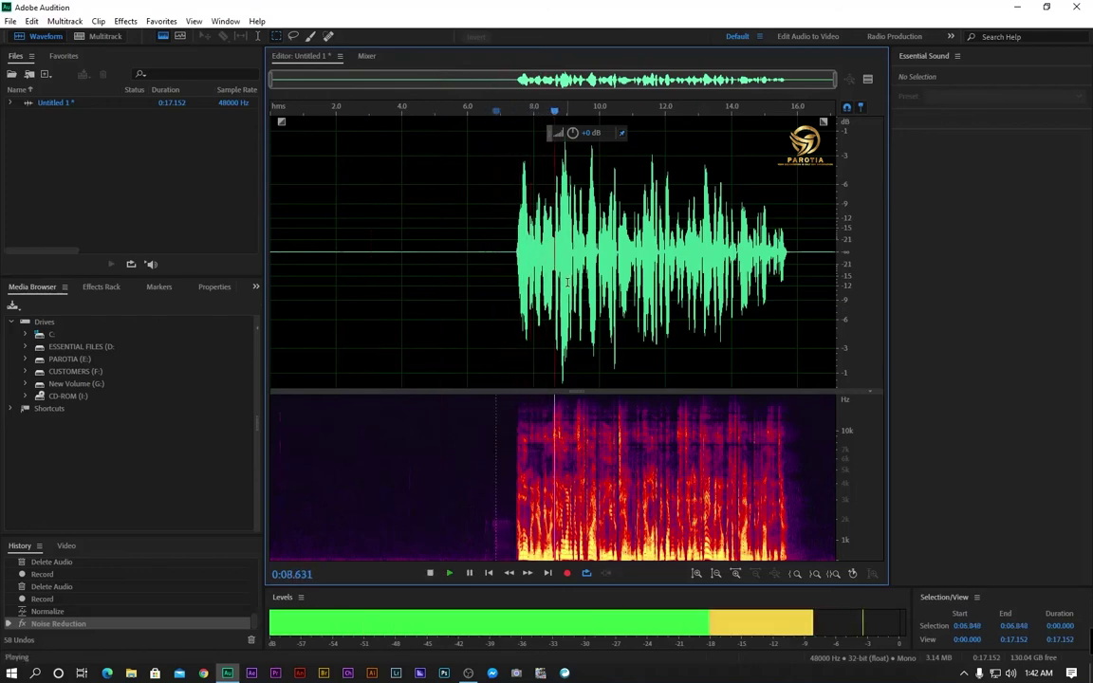
key("space")
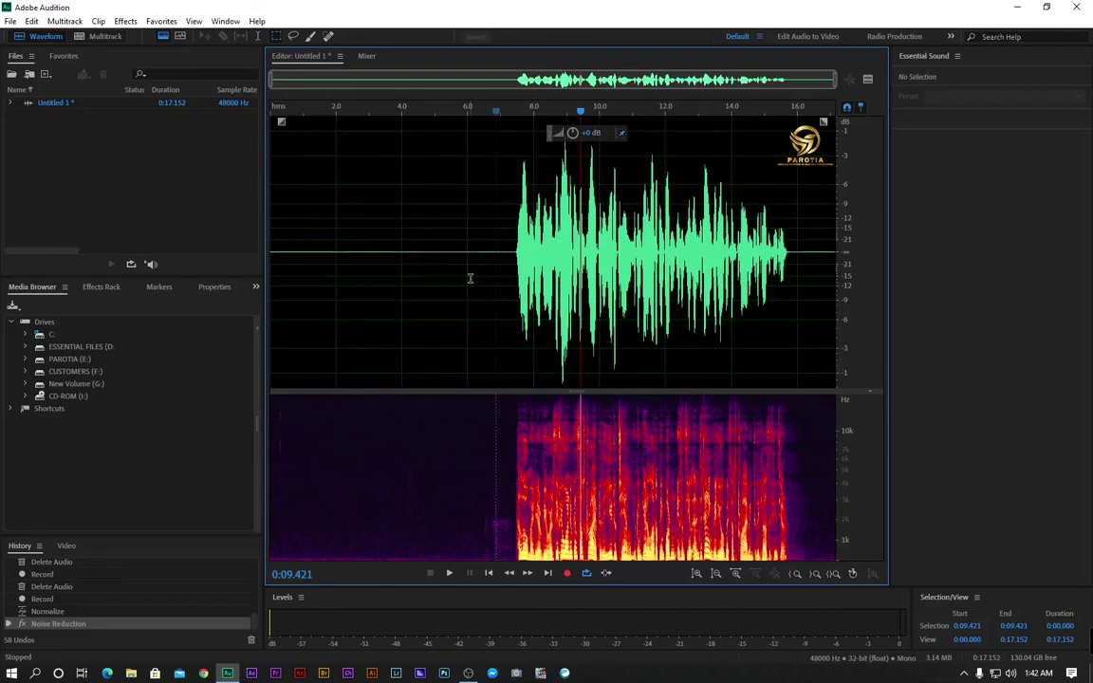
Select the entire recording and open the Dynamics Processing effect for it.
key("ctrl+a")
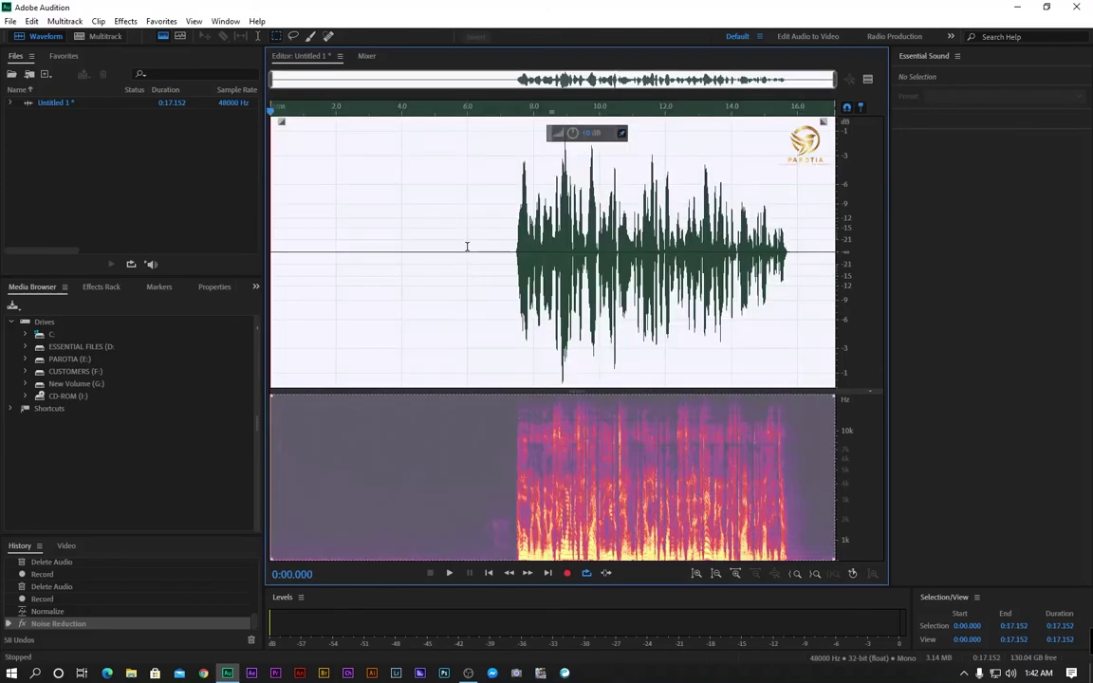
left_click(126, 21)
left_click(126, 21)
left_click(127, 23)
mouse_move(190, 178)
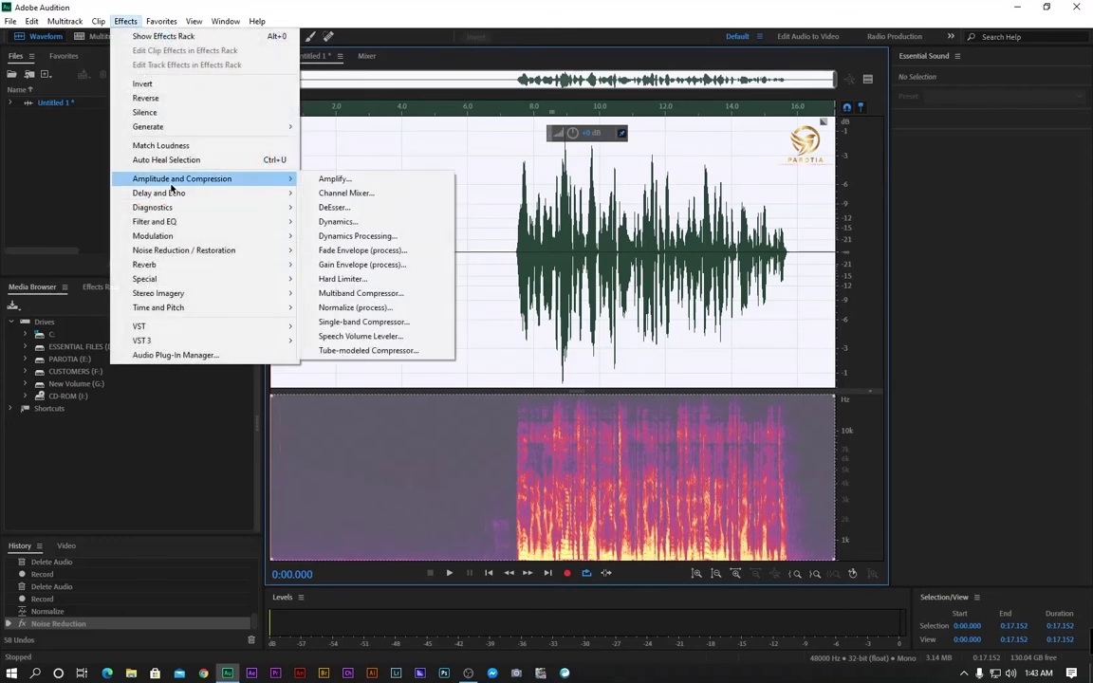
left_click(343, 236)
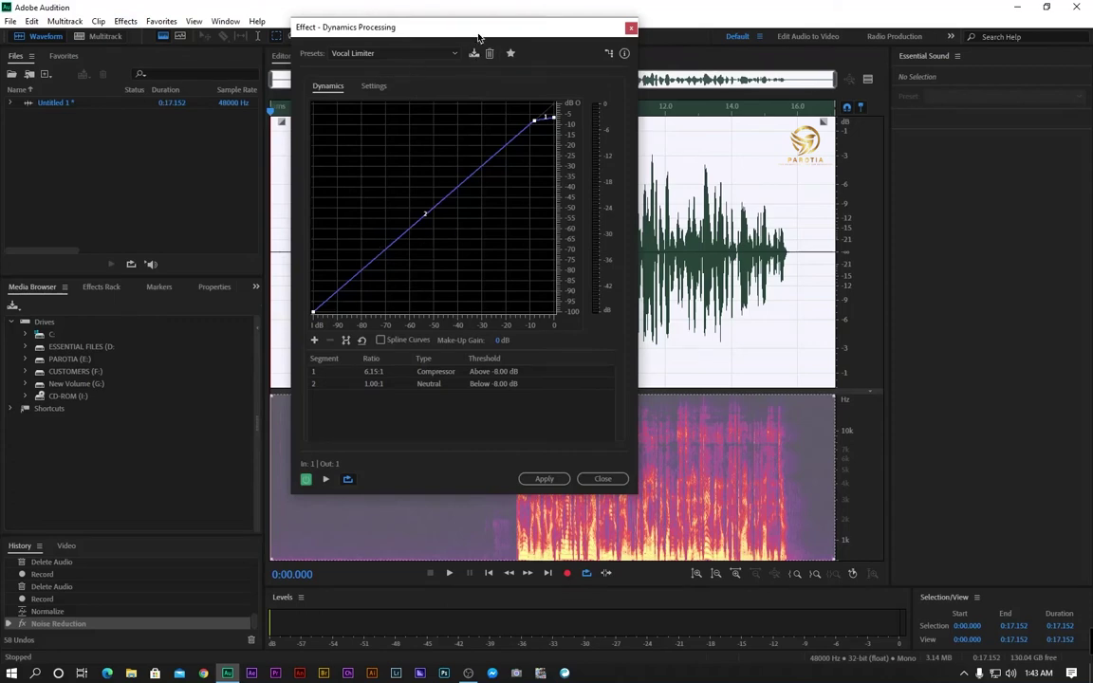
left_click_drag(479, 33, 315, 46)
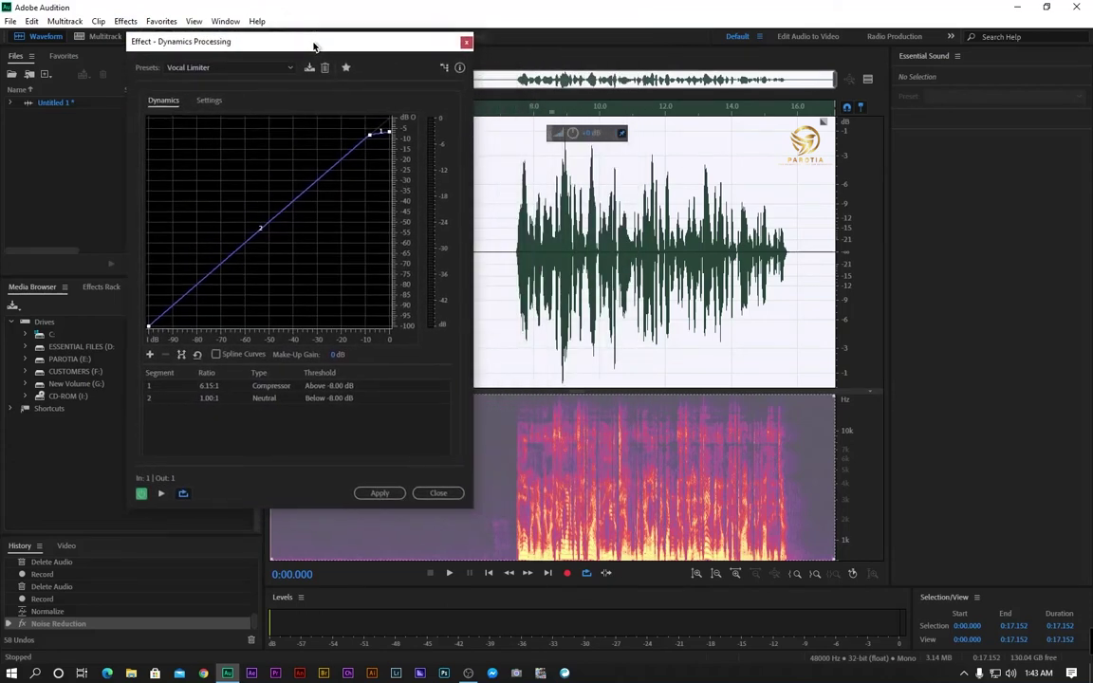
Keep the Vocal Limiter preset, raise the upper end of the curve to a 1.54:1 ratio, and preview the speech.
left_click(238, 67)
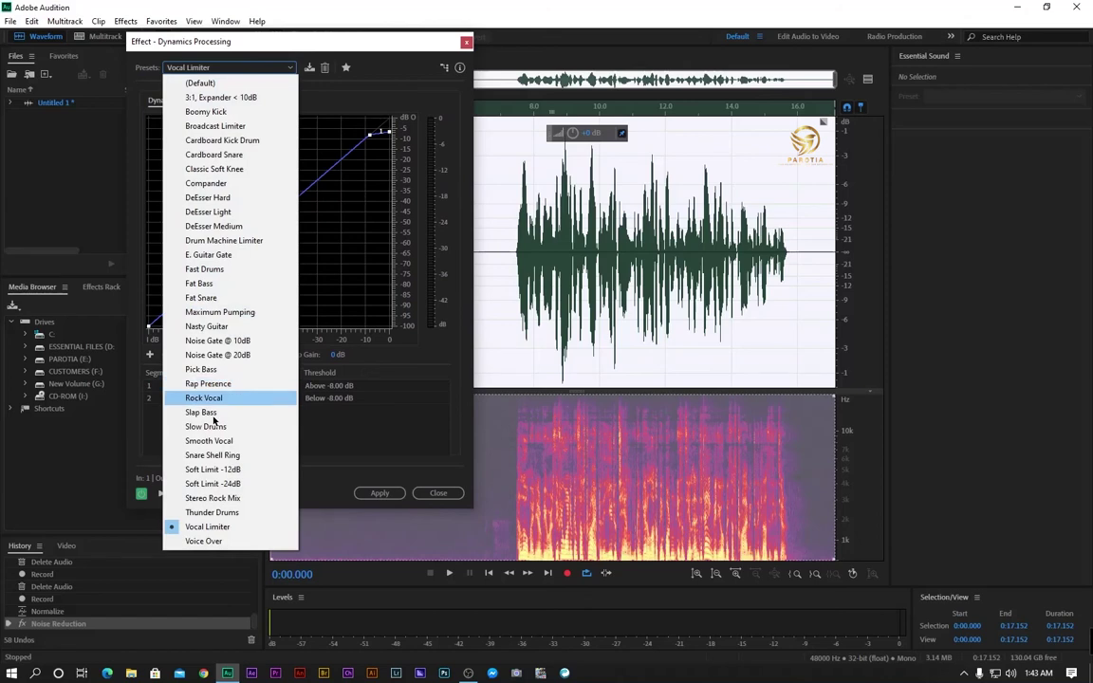
left_click(218, 530)
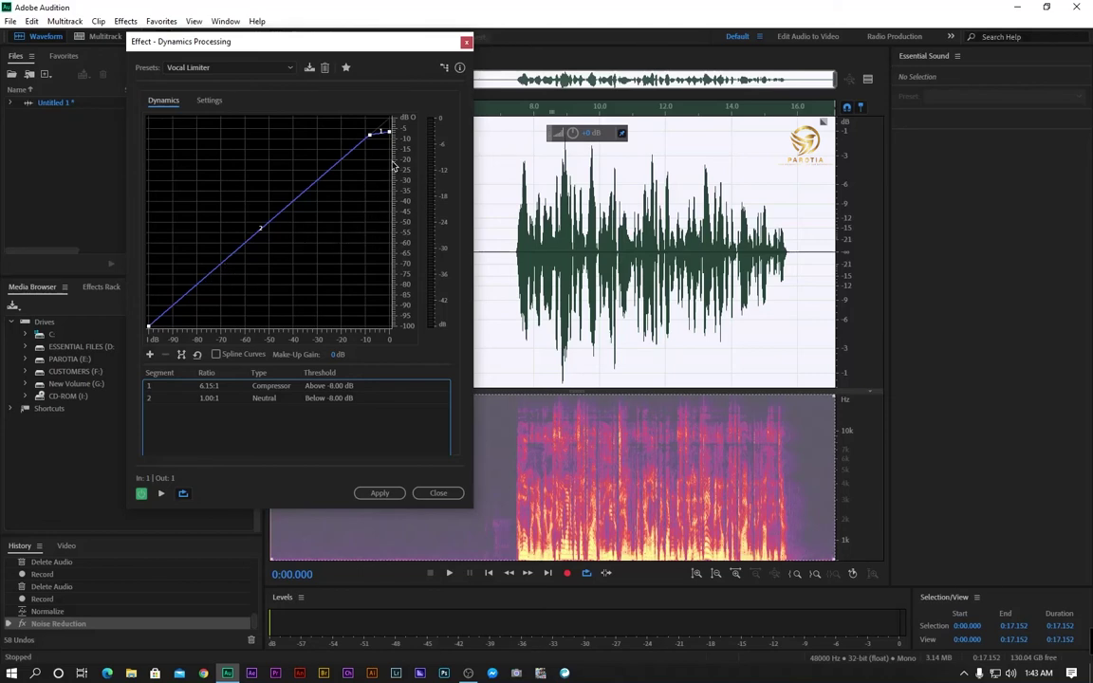
left_click_drag(396, 133, 400, 126)
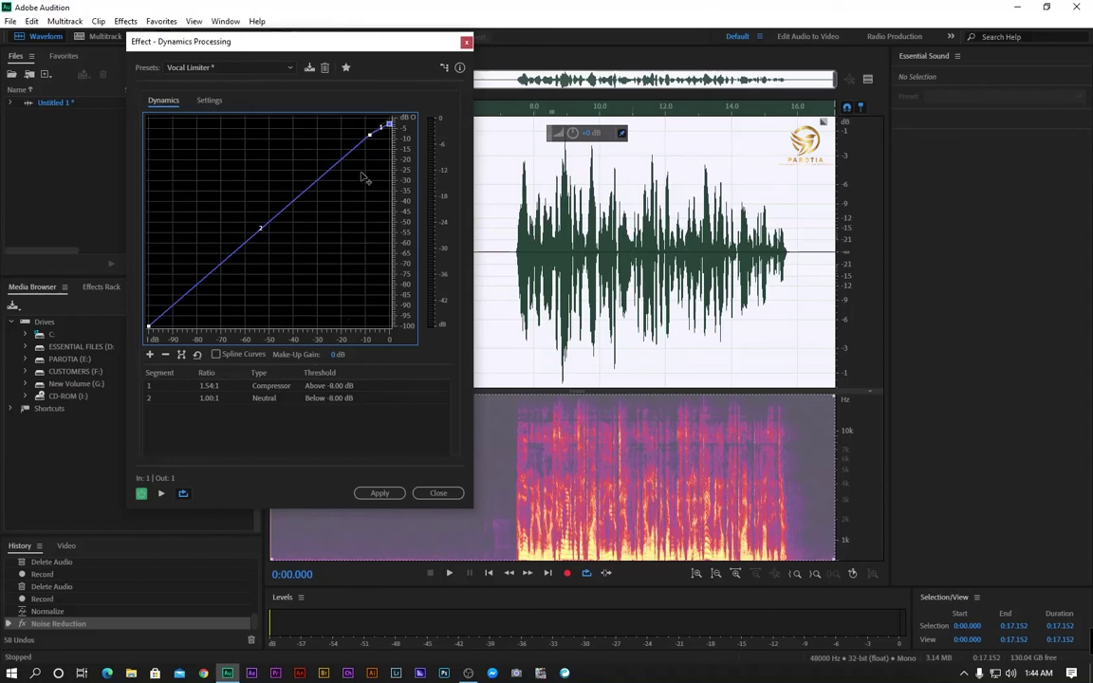
left_click(161, 493)
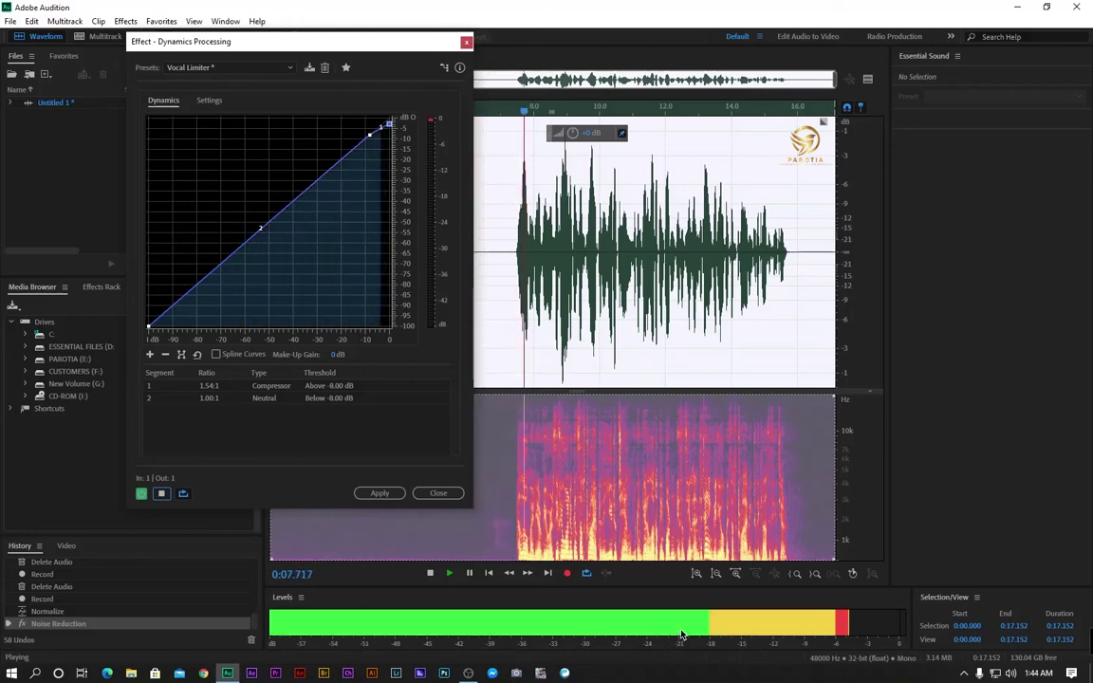
left_click(162, 493)
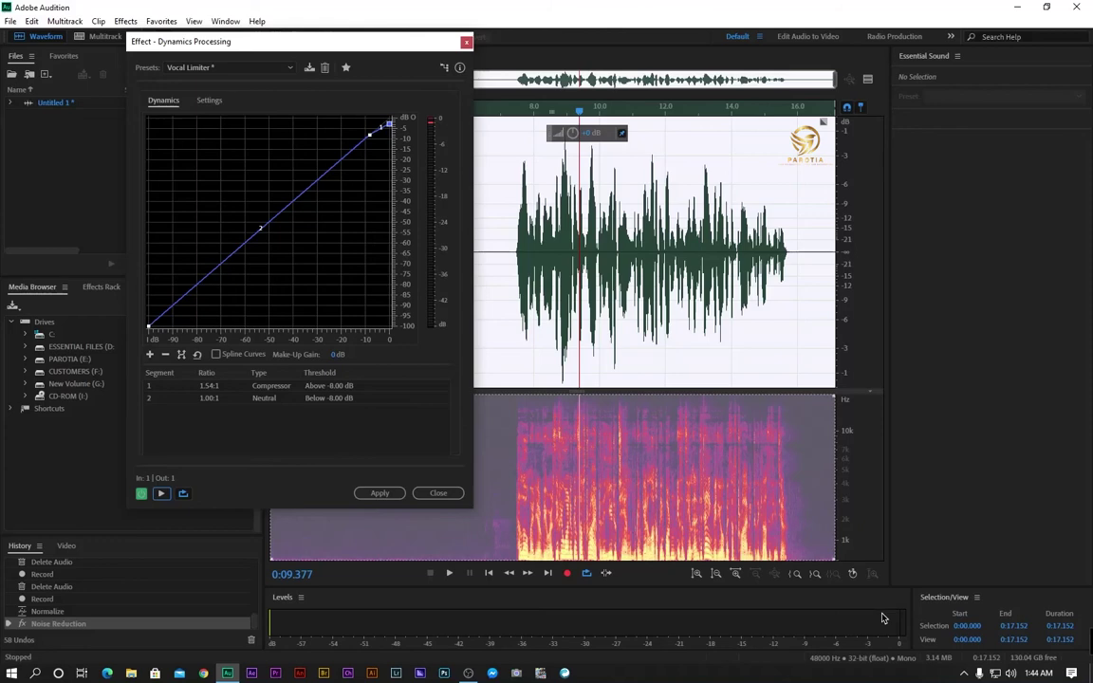
Reshape the compressor segment to a 1.54:1 ratio above -11.08 dB by adjusting both of its points, and preview the speech.
left_click_drag(389, 124, 397, 131)
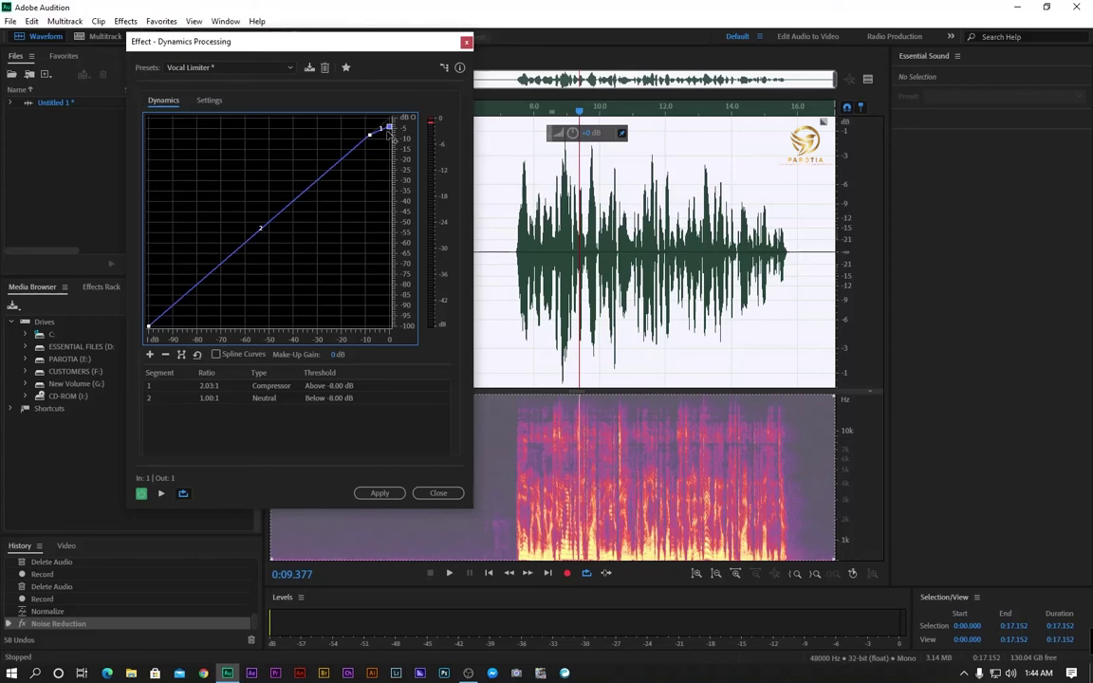
left_click_drag(372, 135, 361, 141)
left_click(160, 495)
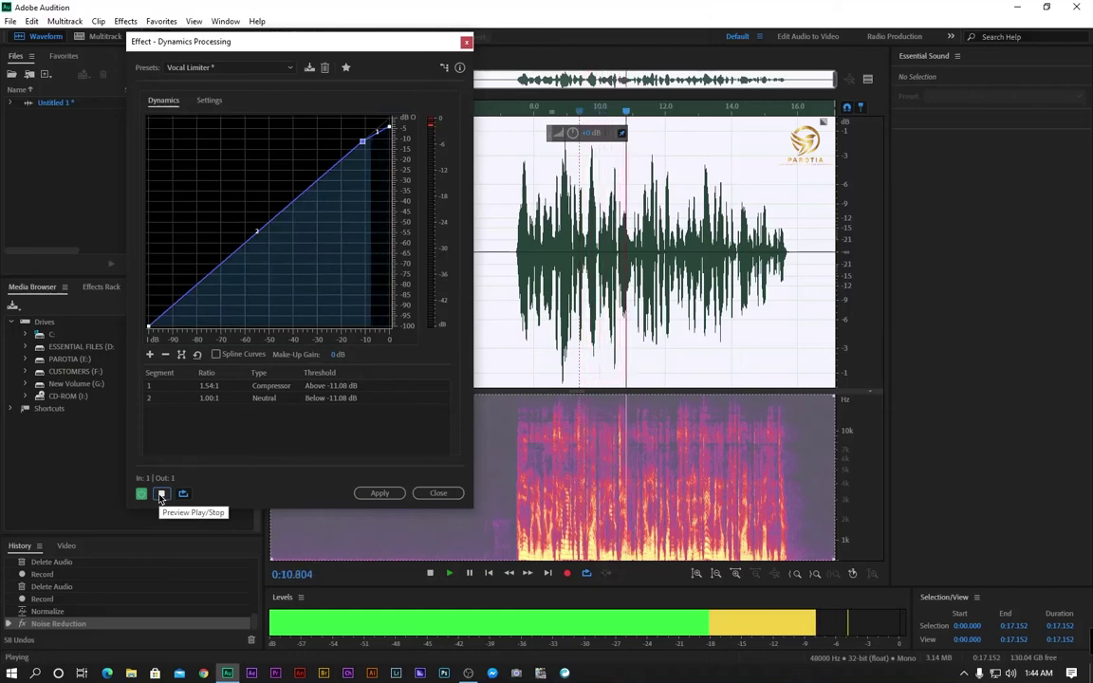
left_click(161, 494)
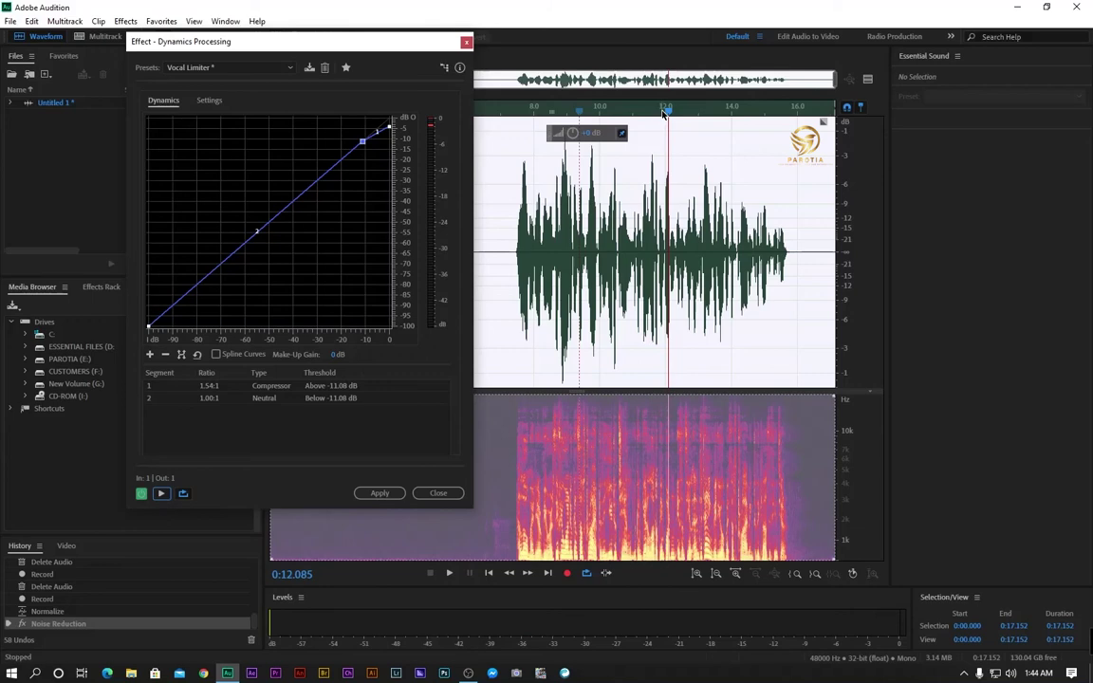
Preview the dynamics settings again from near the start of the speech and apply the effect to the whole recording.
left_click(540, 228)
key("space")
key("space")
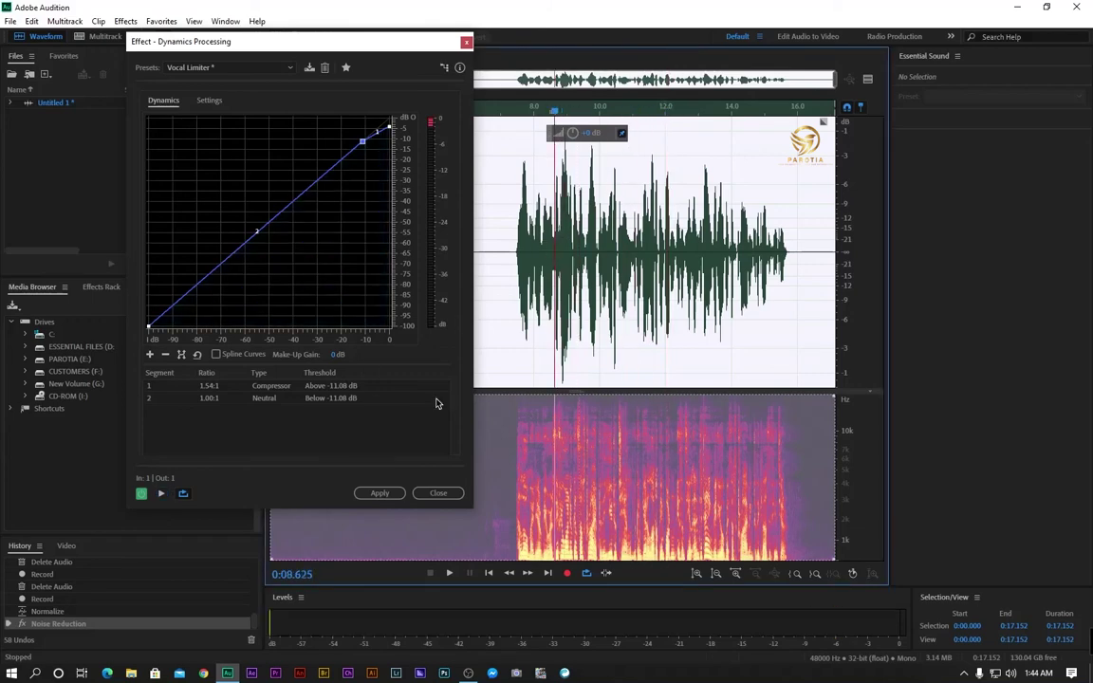
left_click(160, 495)
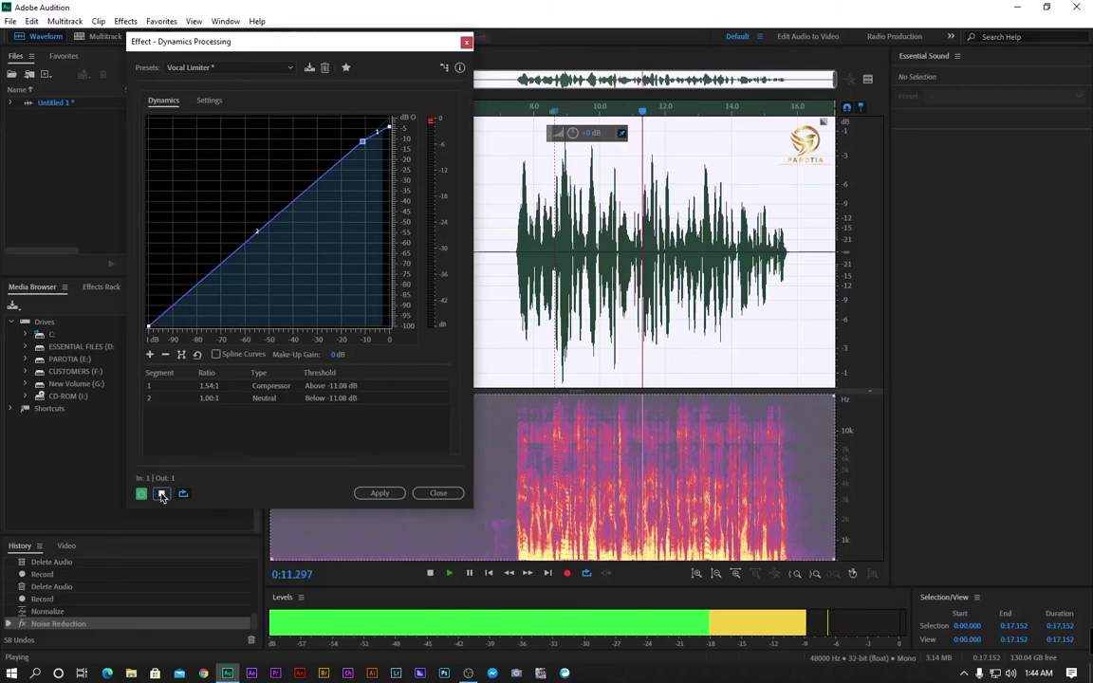
left_click(161, 494)
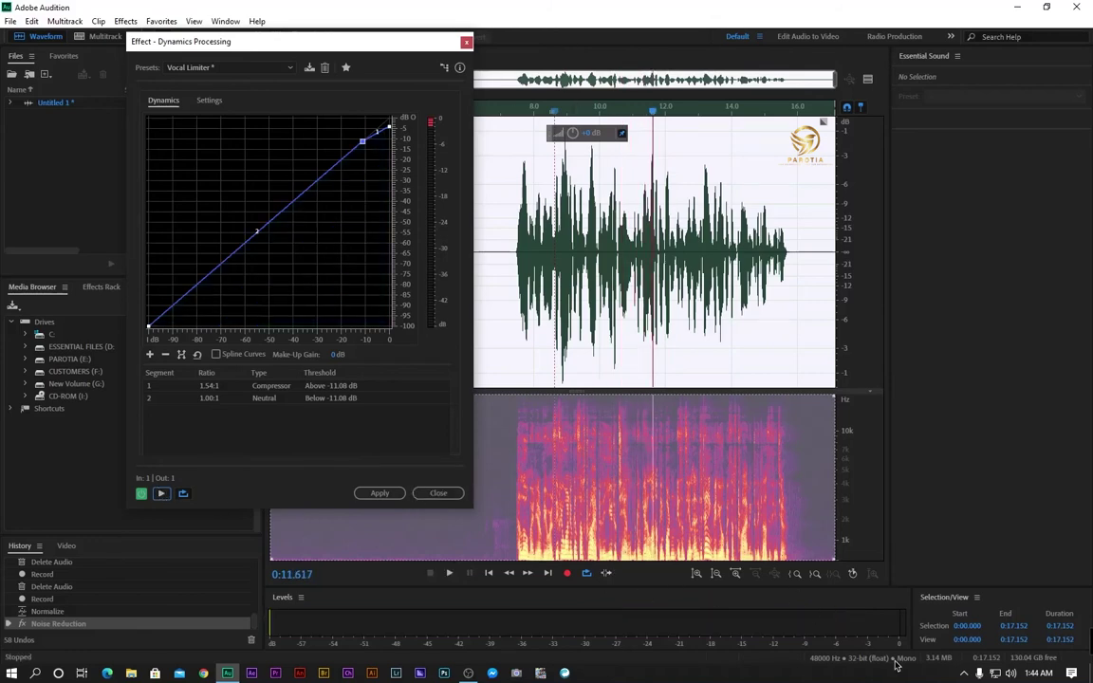
left_click(378, 493)
left_click(468, 262)
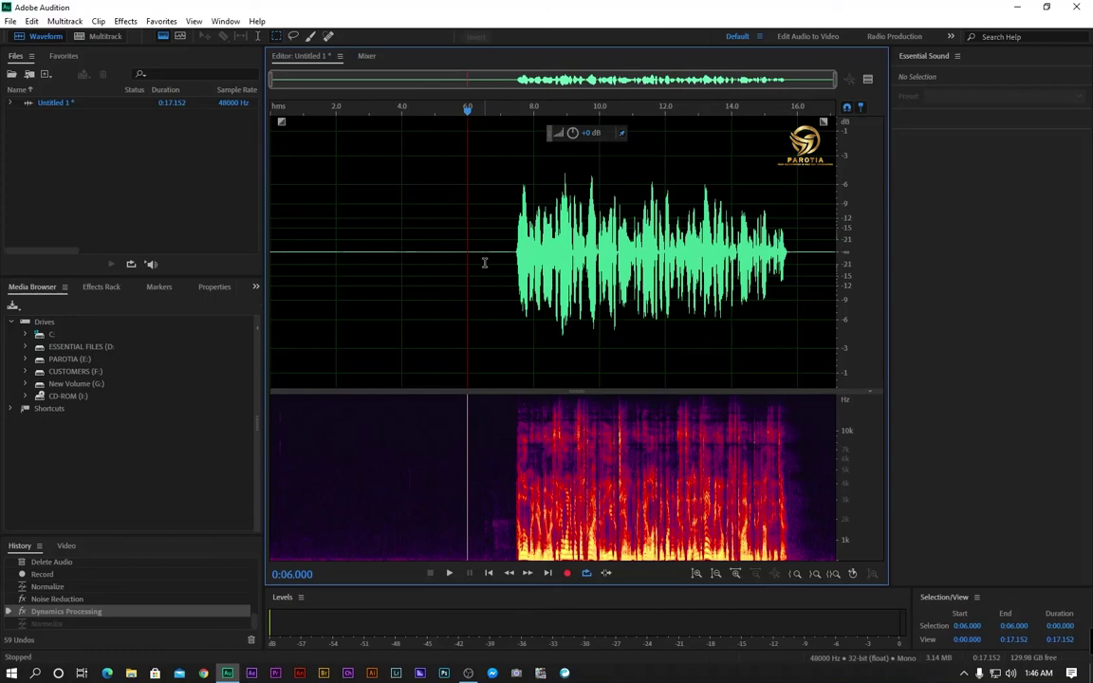
Select the entire recording and open the Parametric Equalizer effect for it.
left_click(485, 260)
key("ctrl+a")
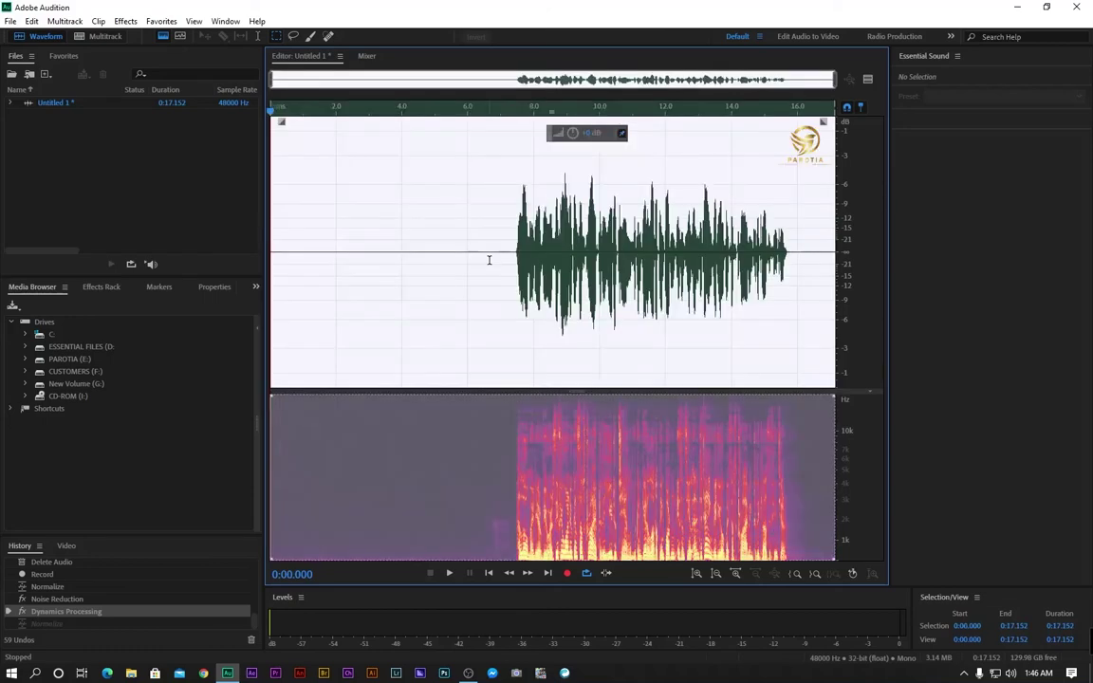
left_click(126, 22)
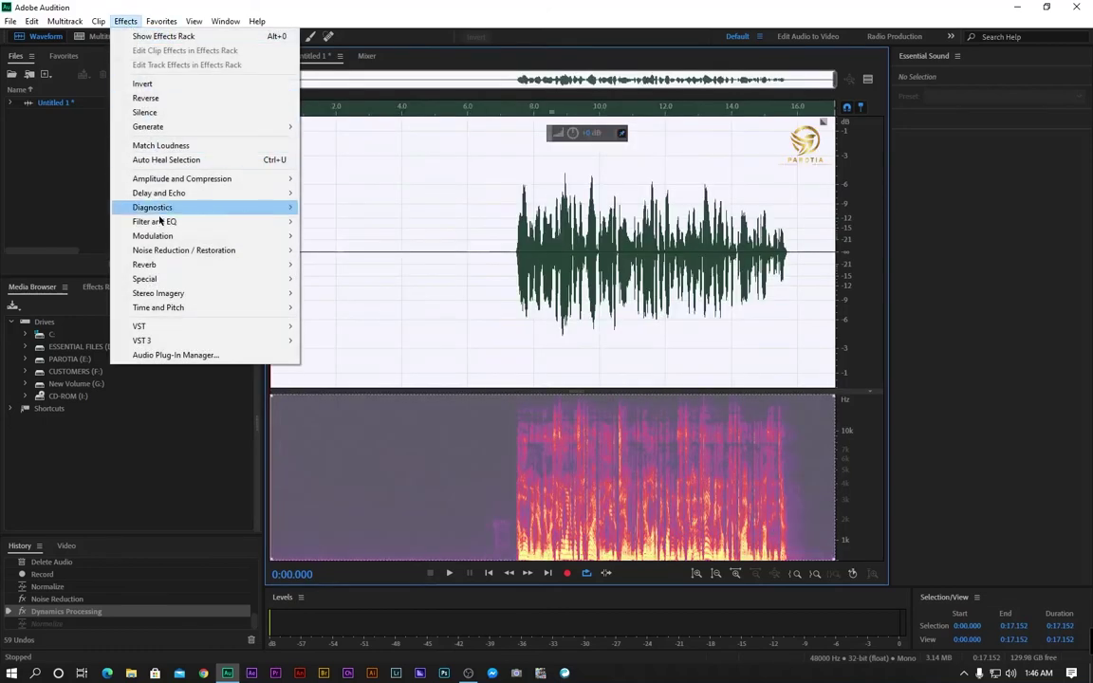
mouse_move(163, 222)
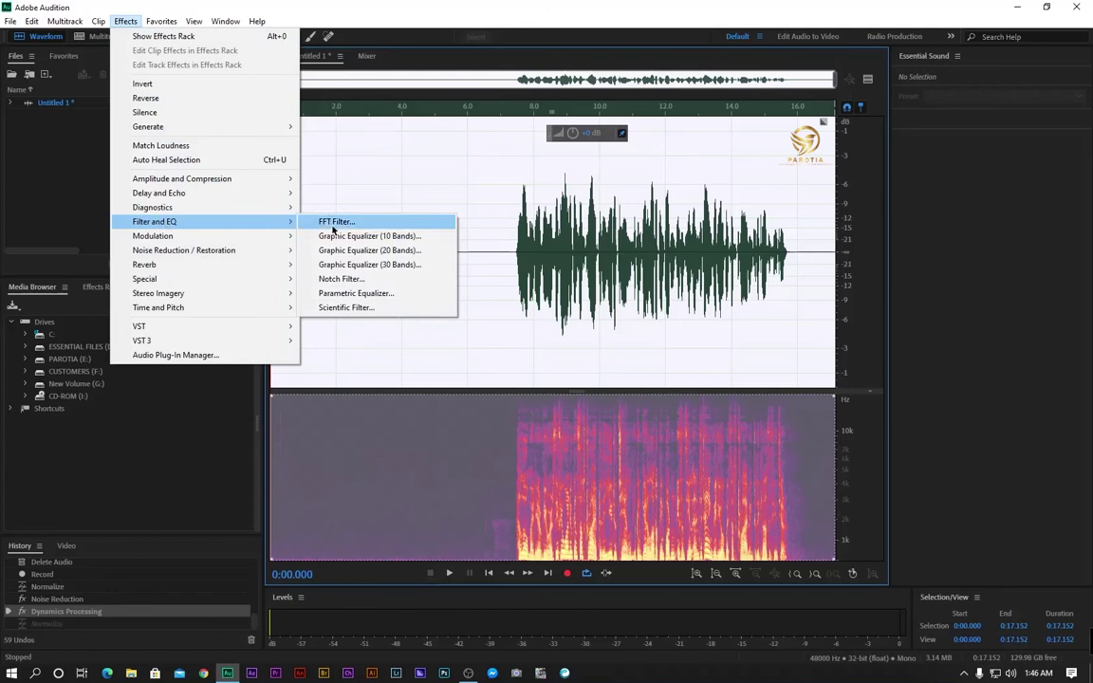
left_click(347, 294)
left_click_drag(250, 138, 389, 117)
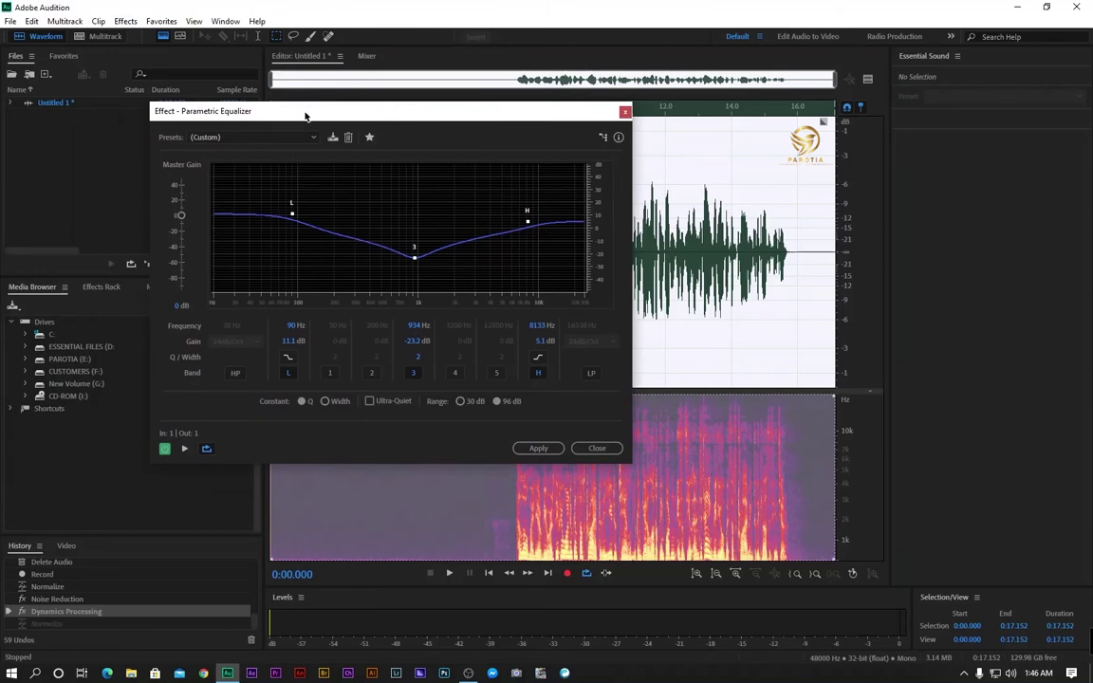
left_click_drag(306, 114, 277, 117)
Try the Heavy Guitar equalizer preset and preview it on the speech.
left_click(230, 130)
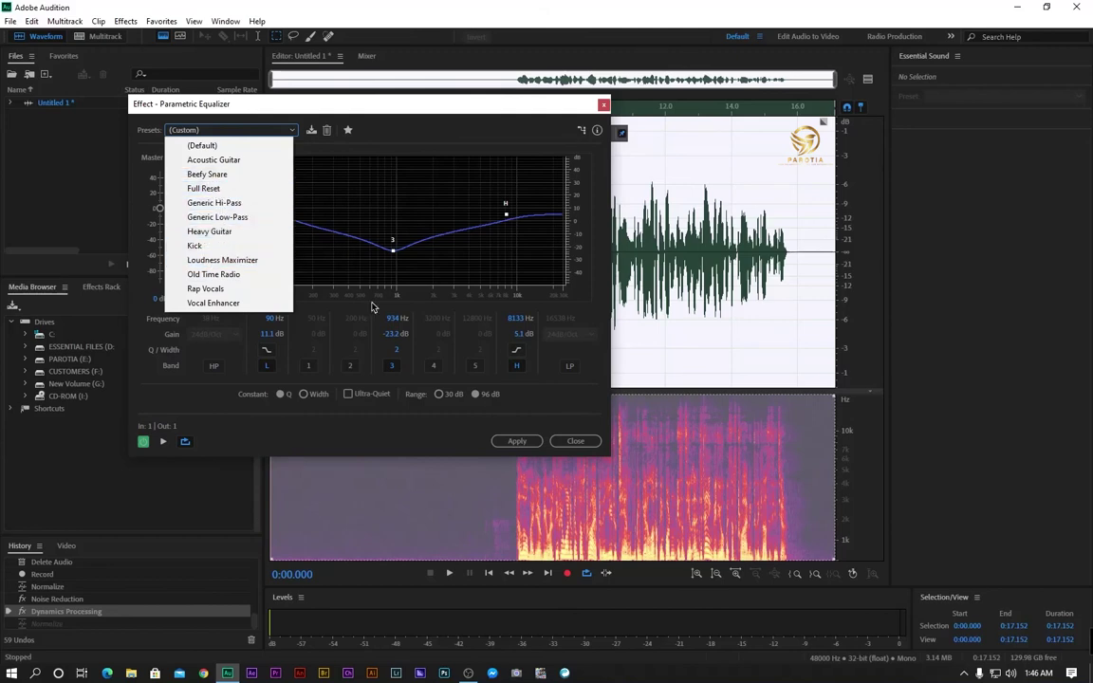
left_click(226, 233)
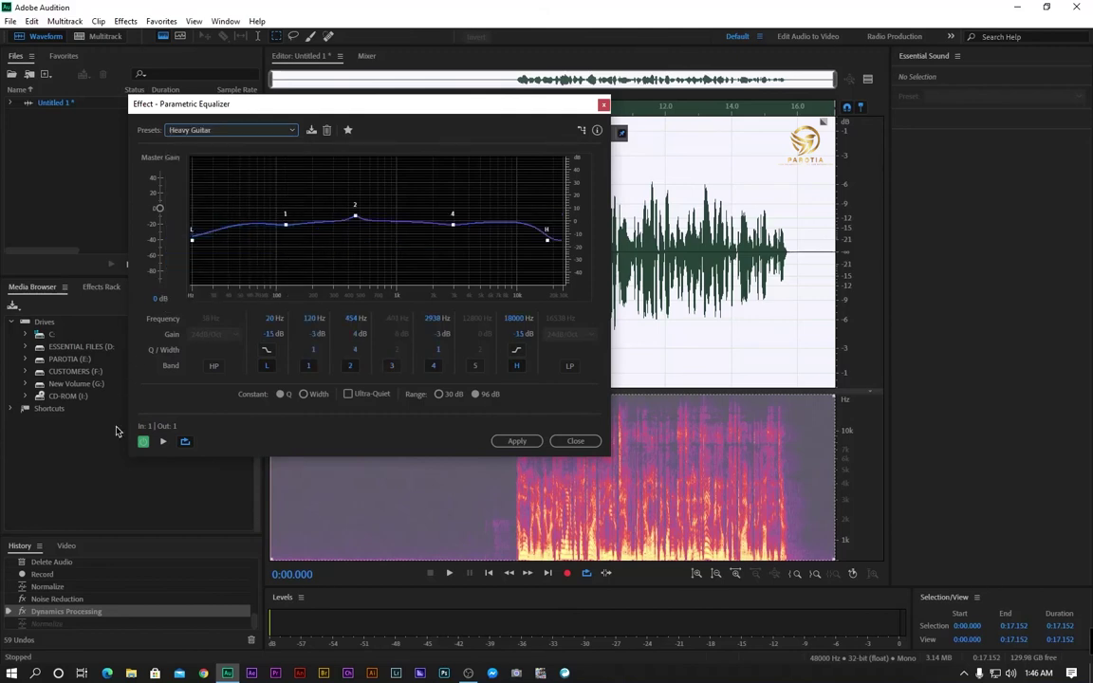
left_click(163, 441)
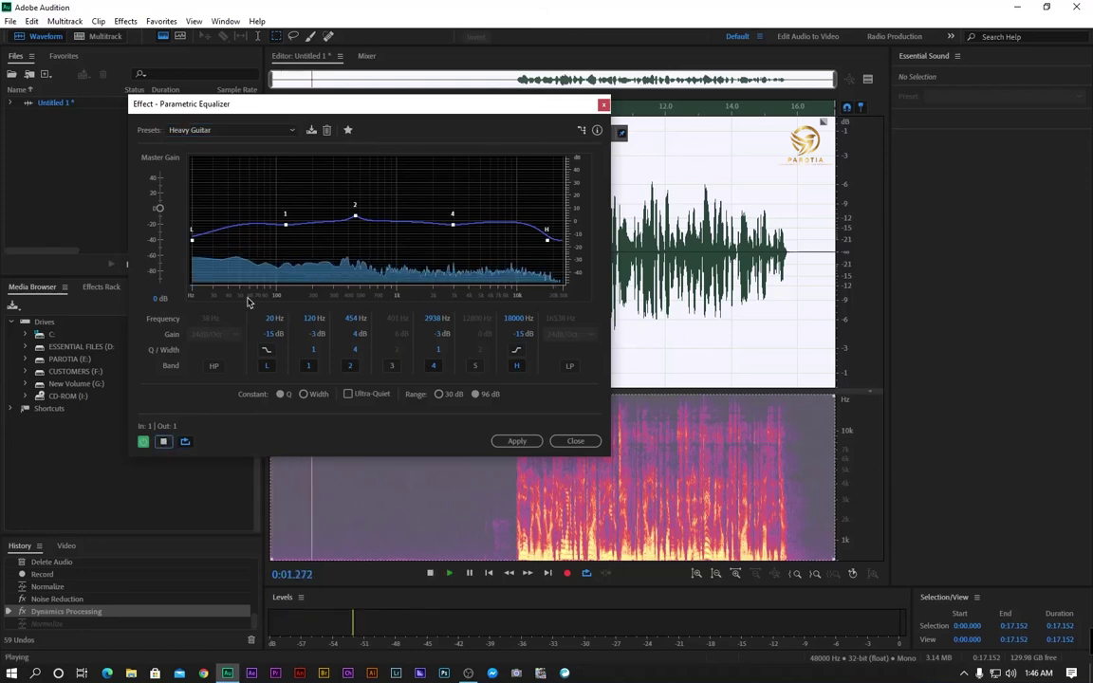
left_click_drag(368, 107, 225, 176)
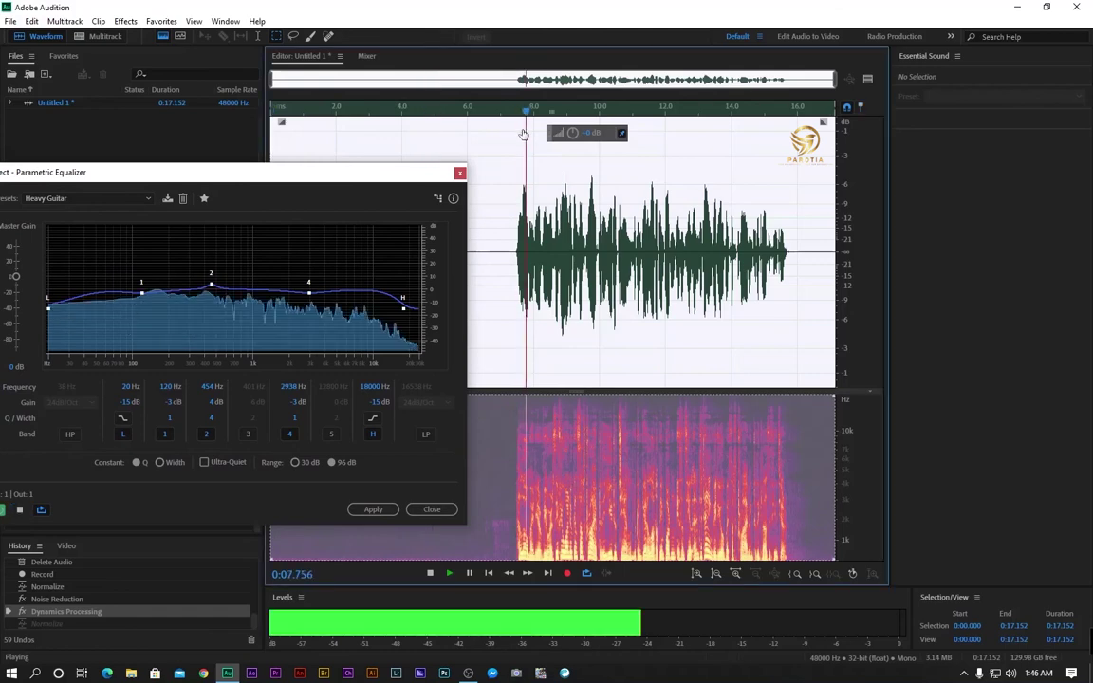
left_click_drag(300, 171, 375, 125)
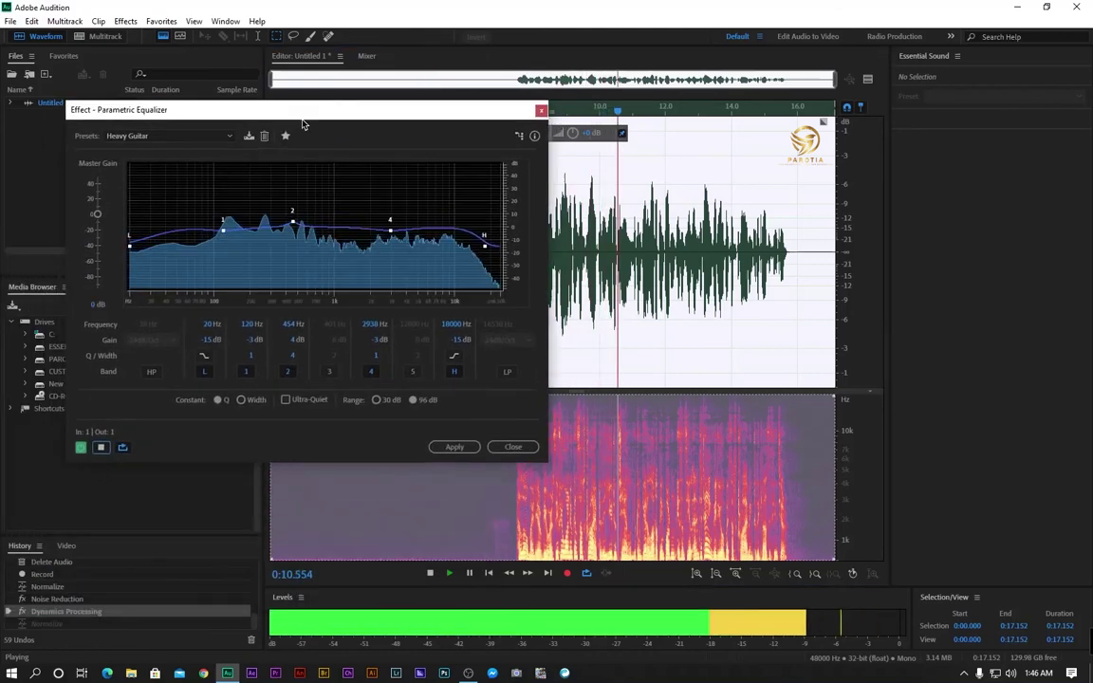
left_click(101, 447)
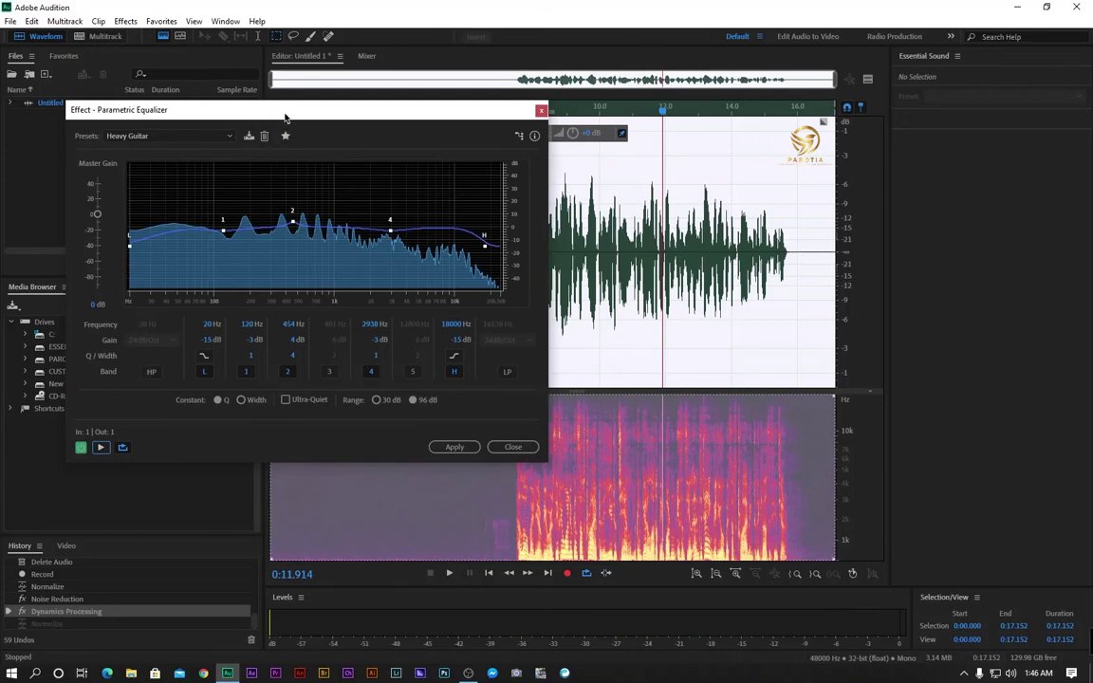
Load the Loudness Maximizer equalizer preset and preview it on the later part of the speech.
left_click_drag(283, 118, 319, 93)
left_click(238, 111)
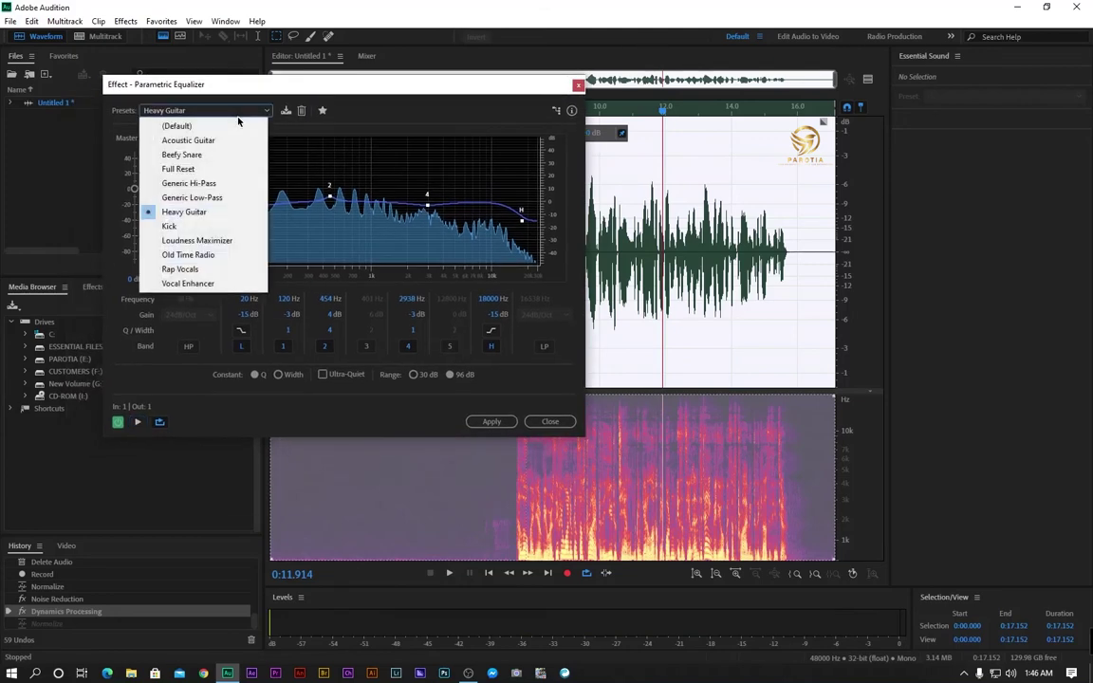
left_click(204, 241)
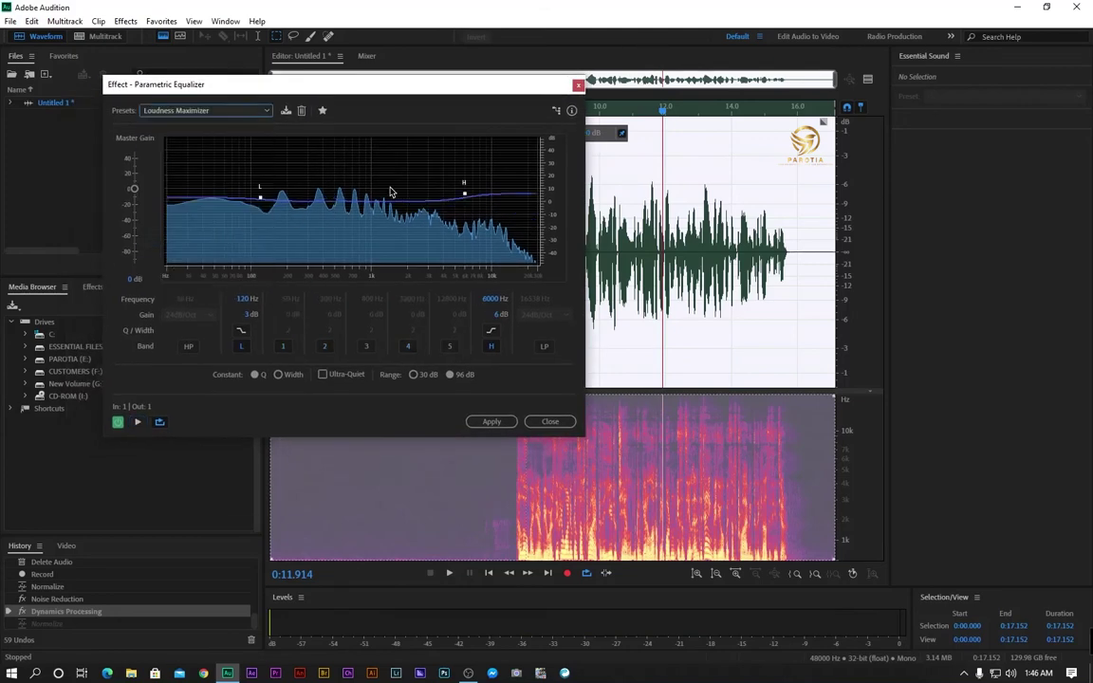
left_click_drag(410, 87, 331, 103)
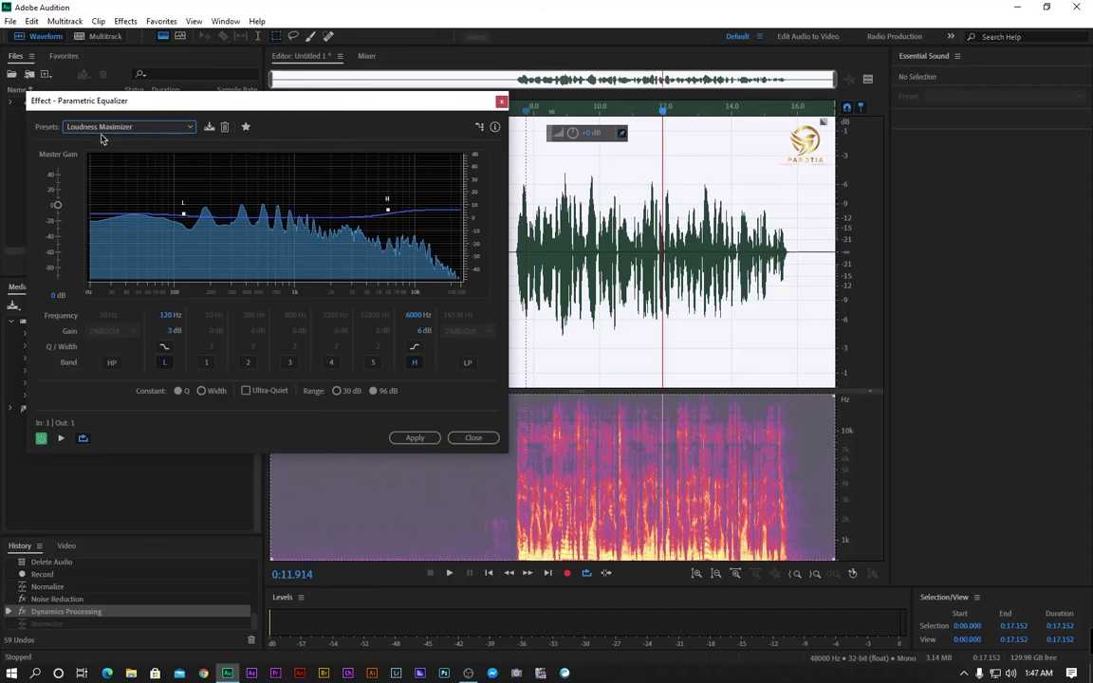
left_click(60, 439)
left_click(60, 439)
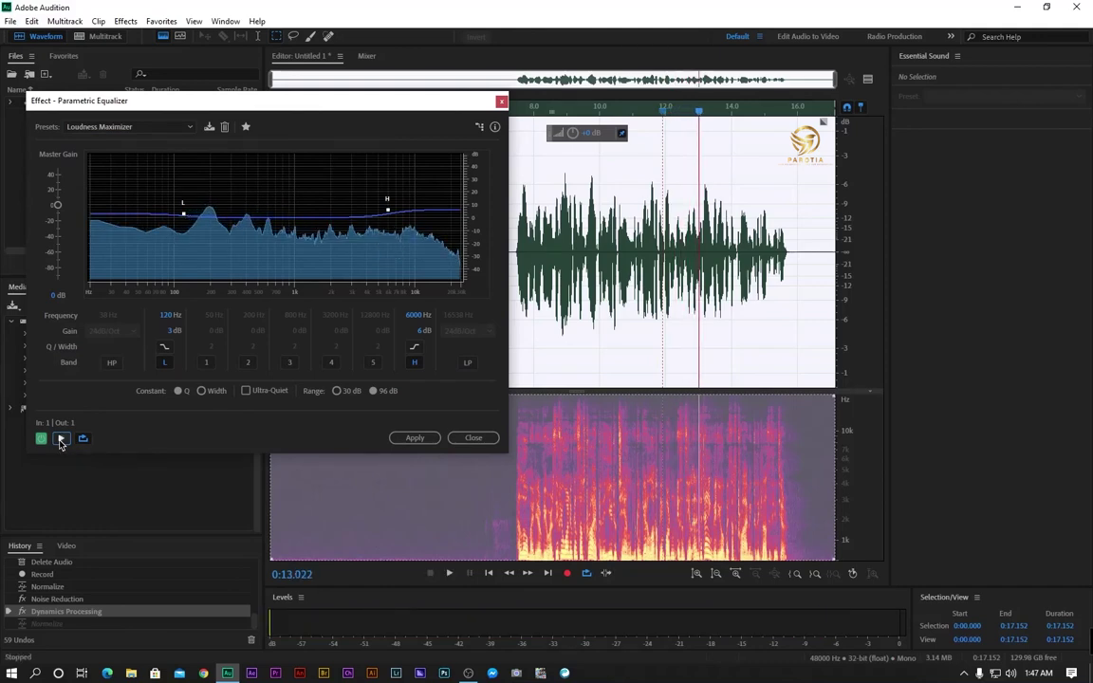
left_click(60, 440)
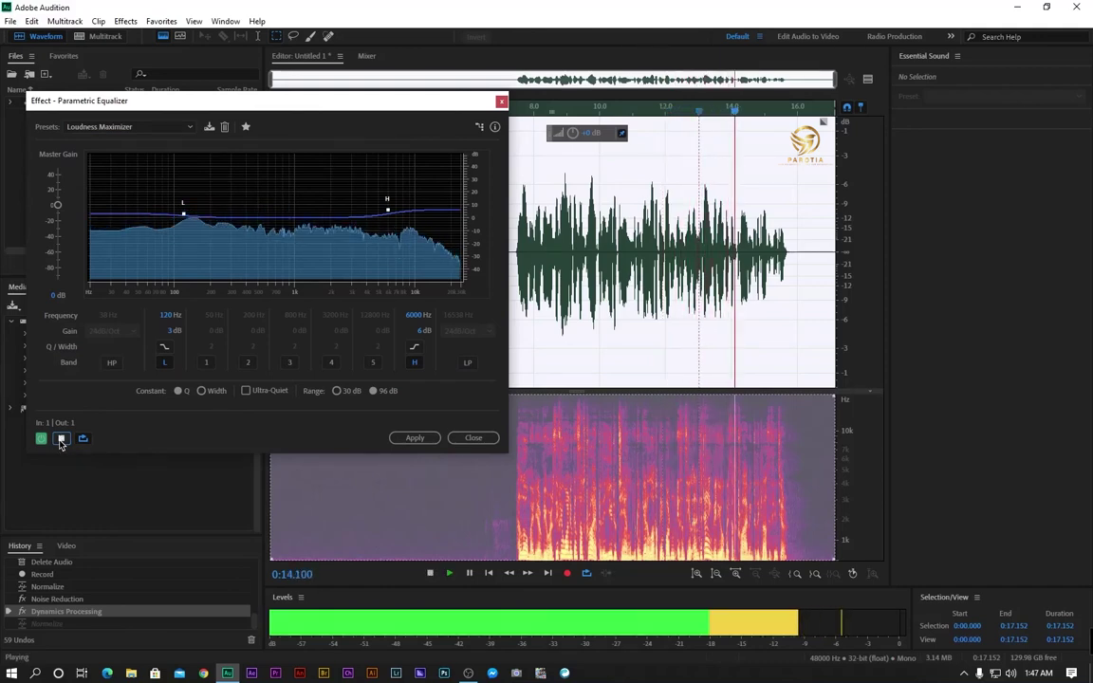
left_click(60, 440)
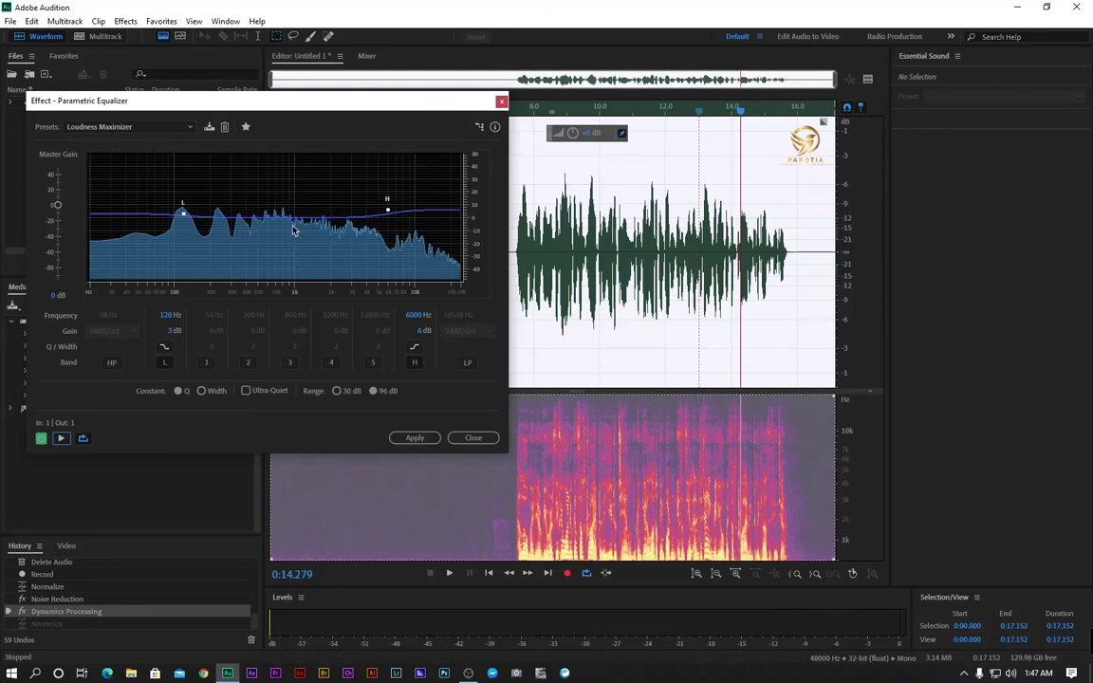
Enable equalizer band 3, set it to about 1006 Hz with a gain of -14.1 dB, and preview the cut.
left_click(289, 364)
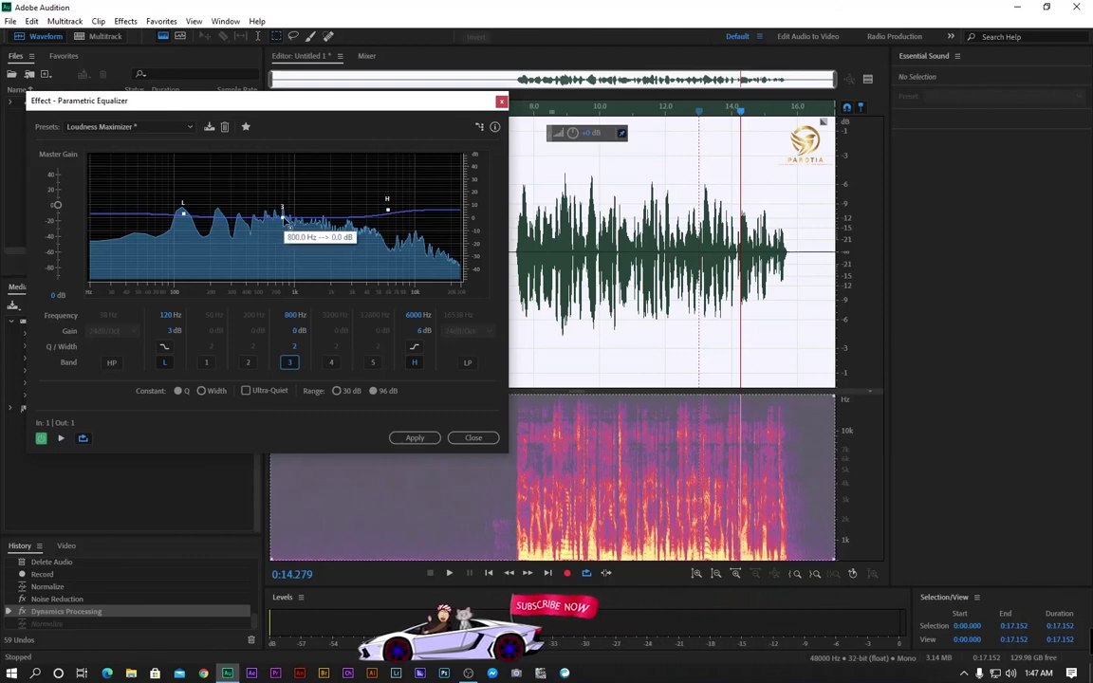
left_click_drag(280, 211, 295, 237)
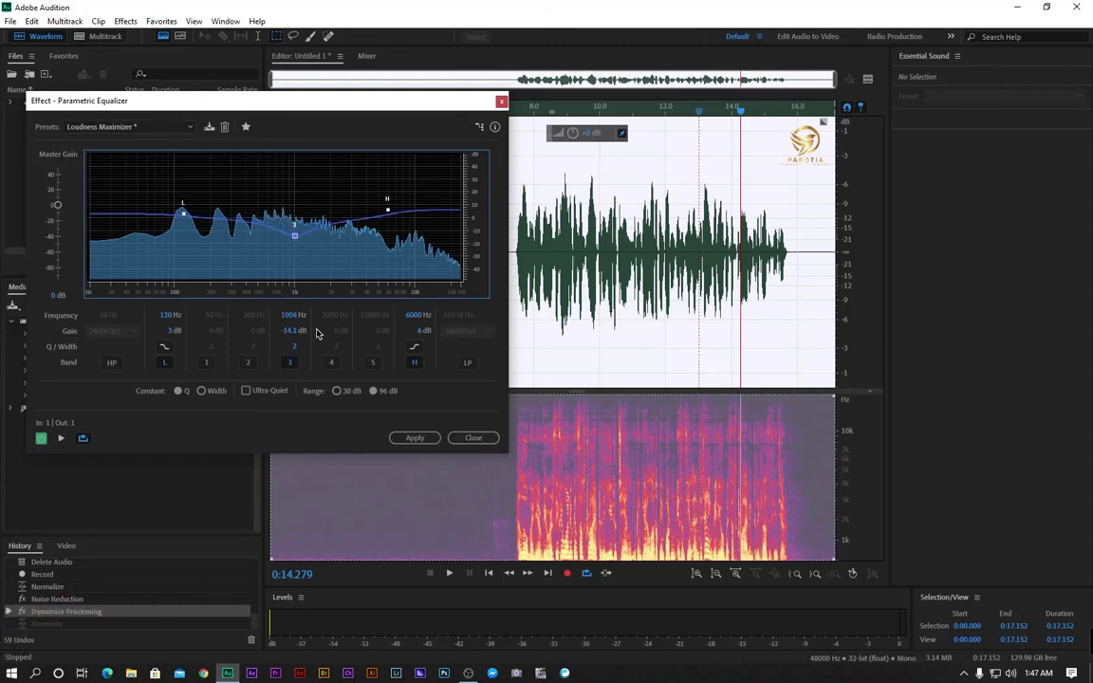
left_click(61, 439)
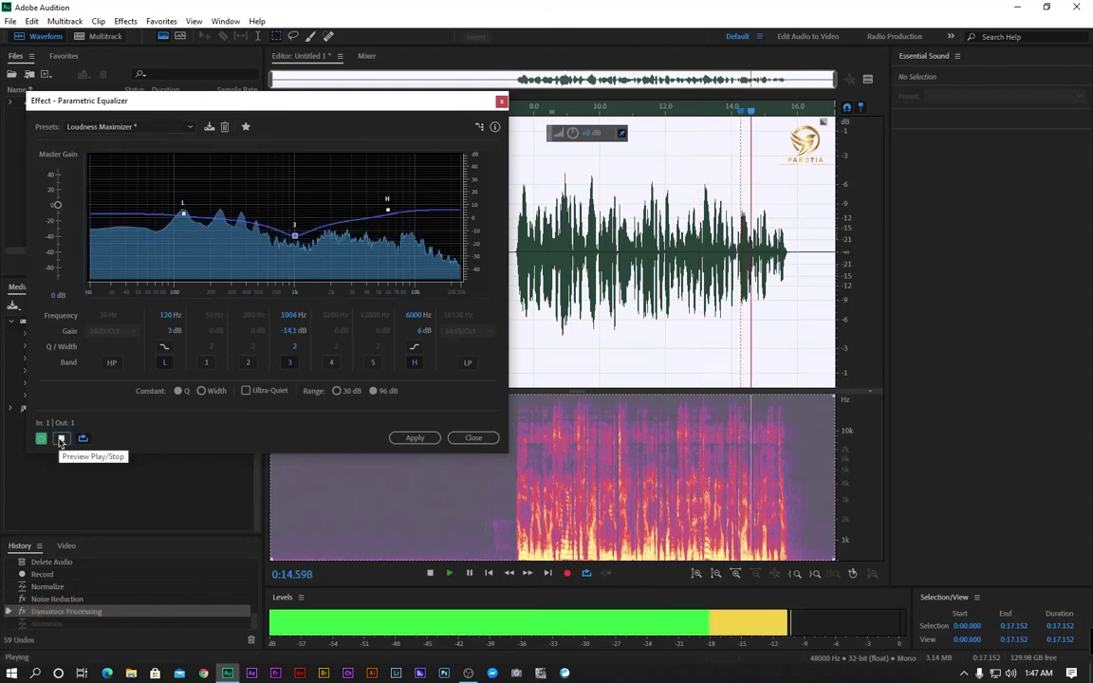
left_click(61, 438)
Lower the gain of equalizer band 3 to -20.7 dB and preview it from just before the speech starts.
left_click_drag(775, 112, 503, 204)
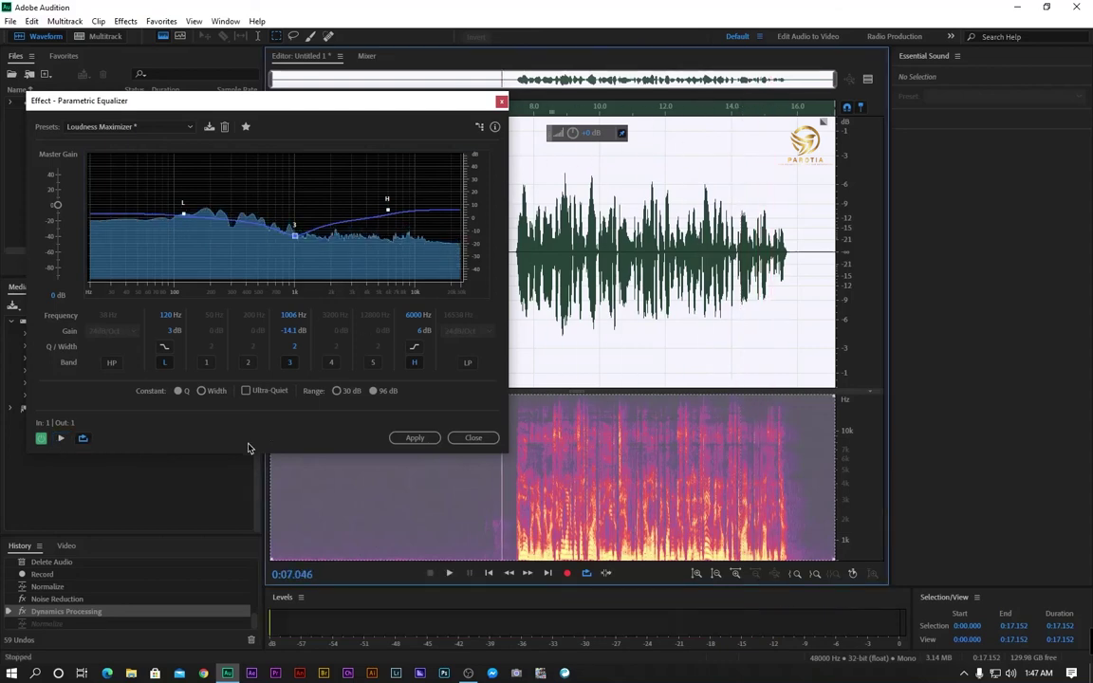
left_click_drag(295, 243, 297, 248)
left_click(64, 436)
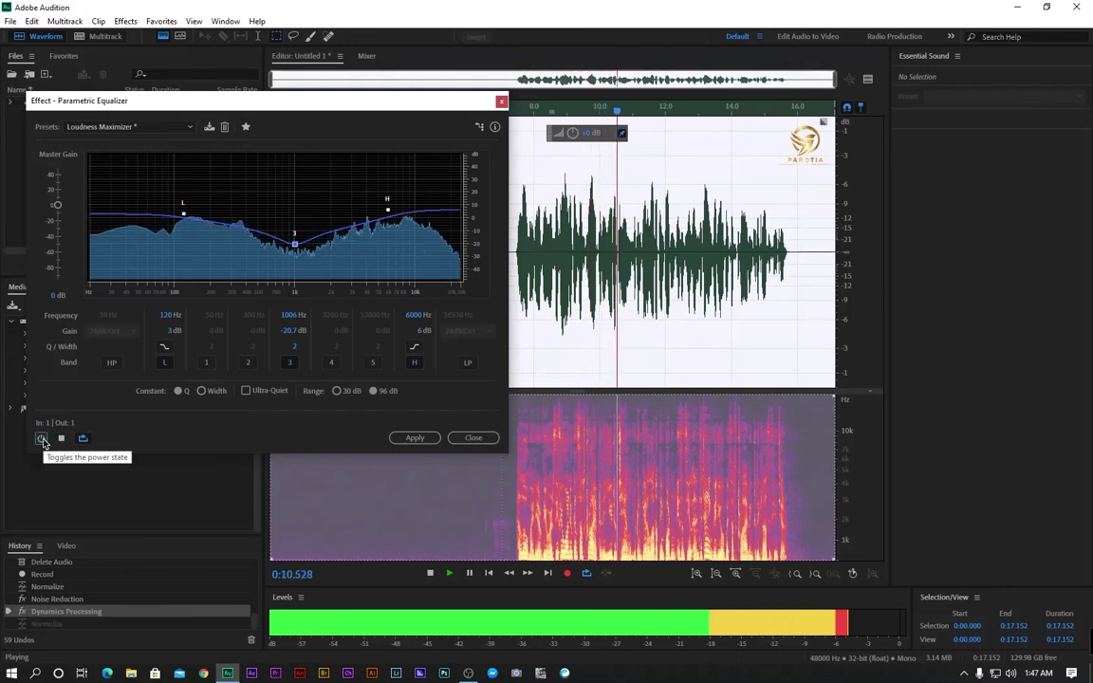
left_click(62, 440)
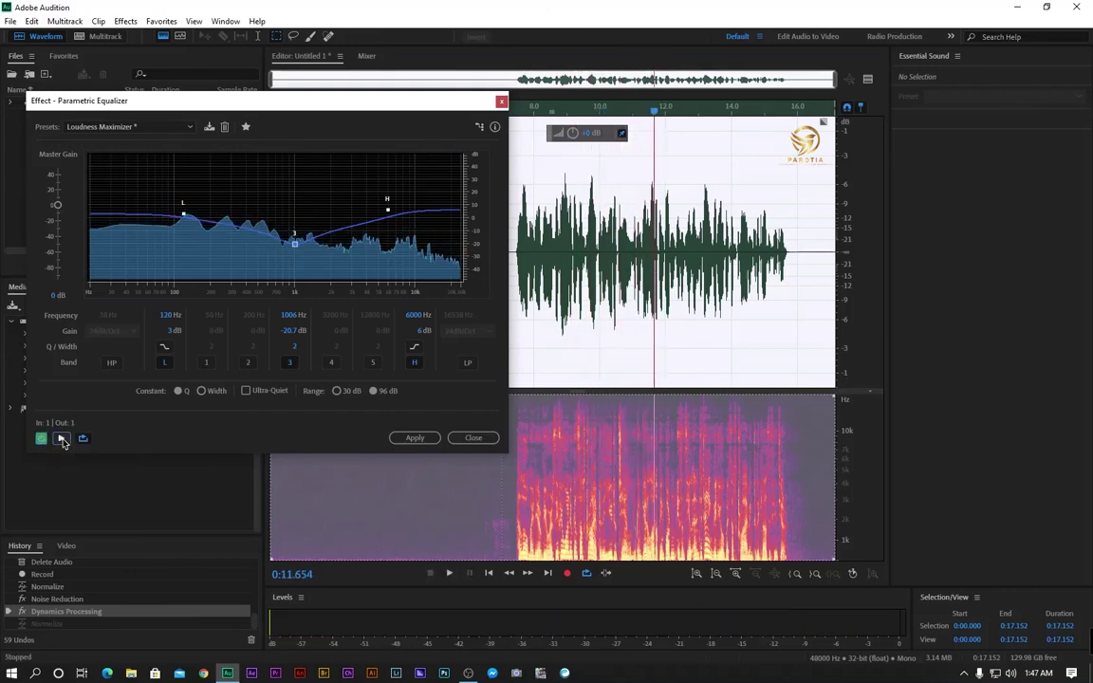
left_click(62, 440)
left_click(62, 439)
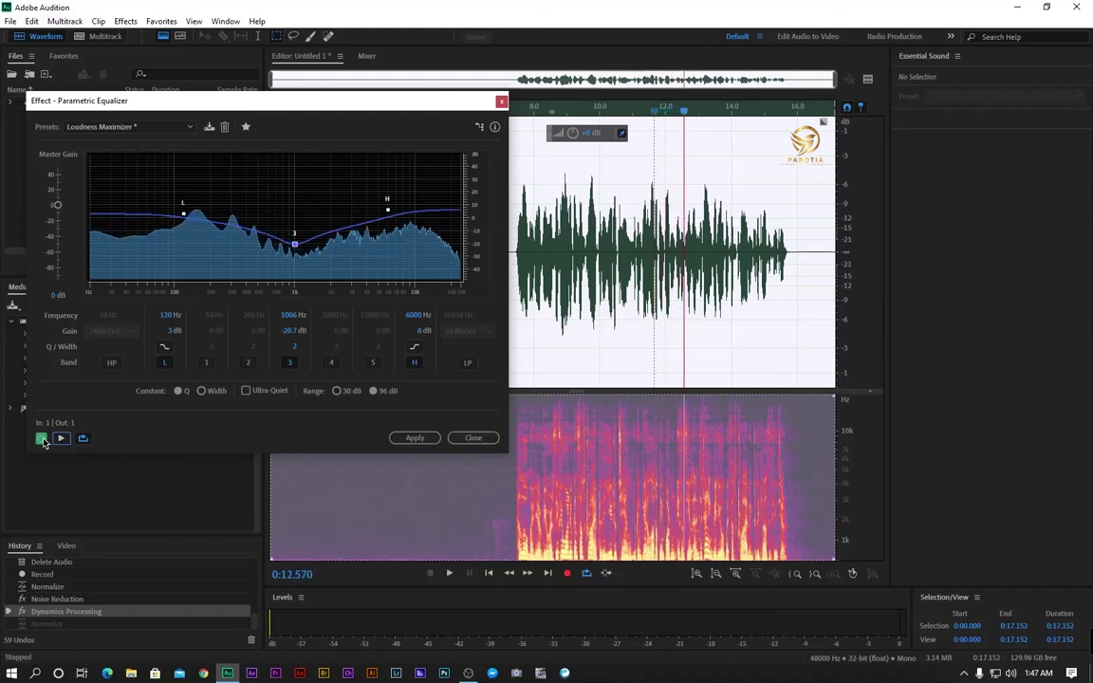
Preview the middle and end of the speech, comparing the sound with the equalizer effect on and bypassed.
left_click(61, 440)
left_click(61, 439)
left_click(40, 439)
left_click(62, 439)
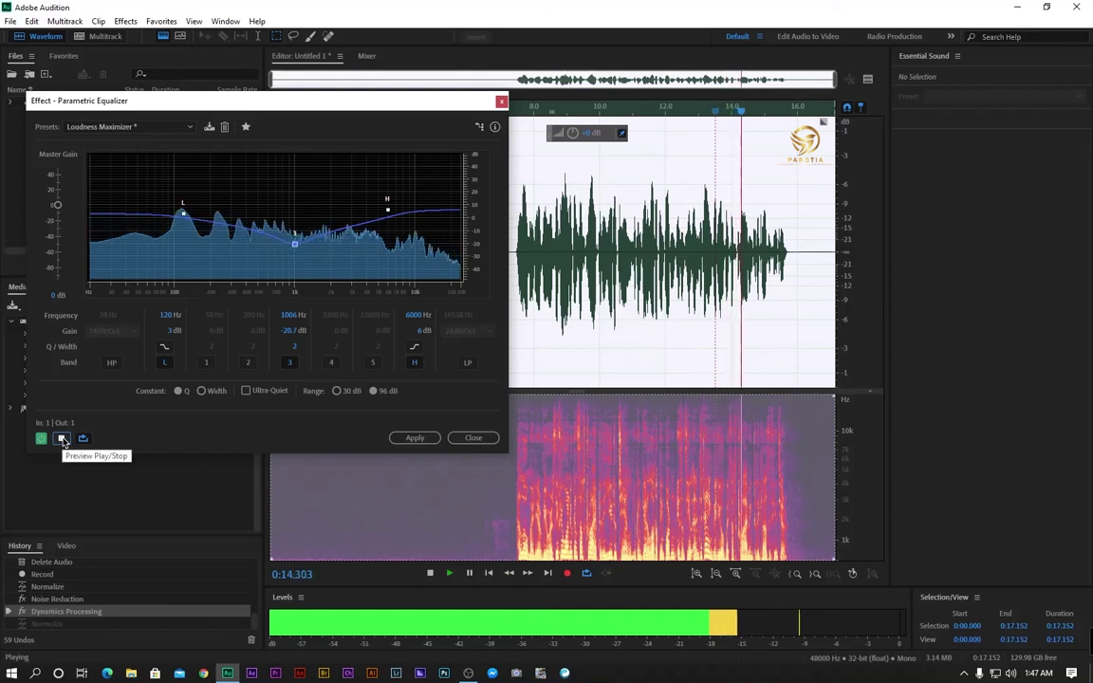
left_click(61, 440)
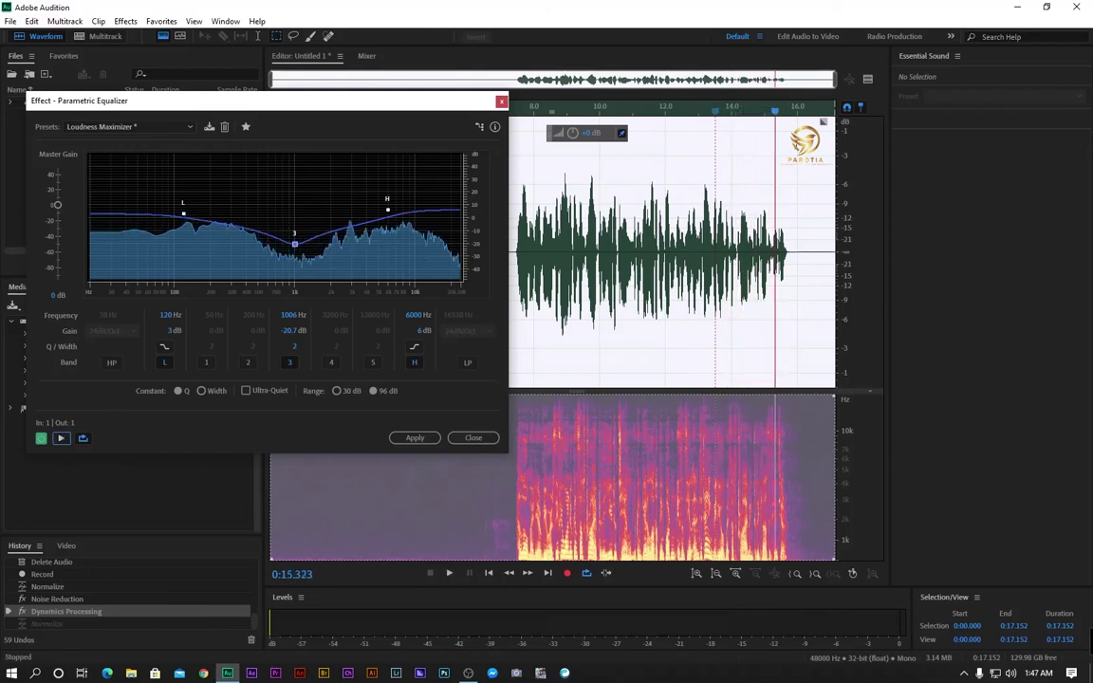
left_click(685, 108)
key("space")
key("space")
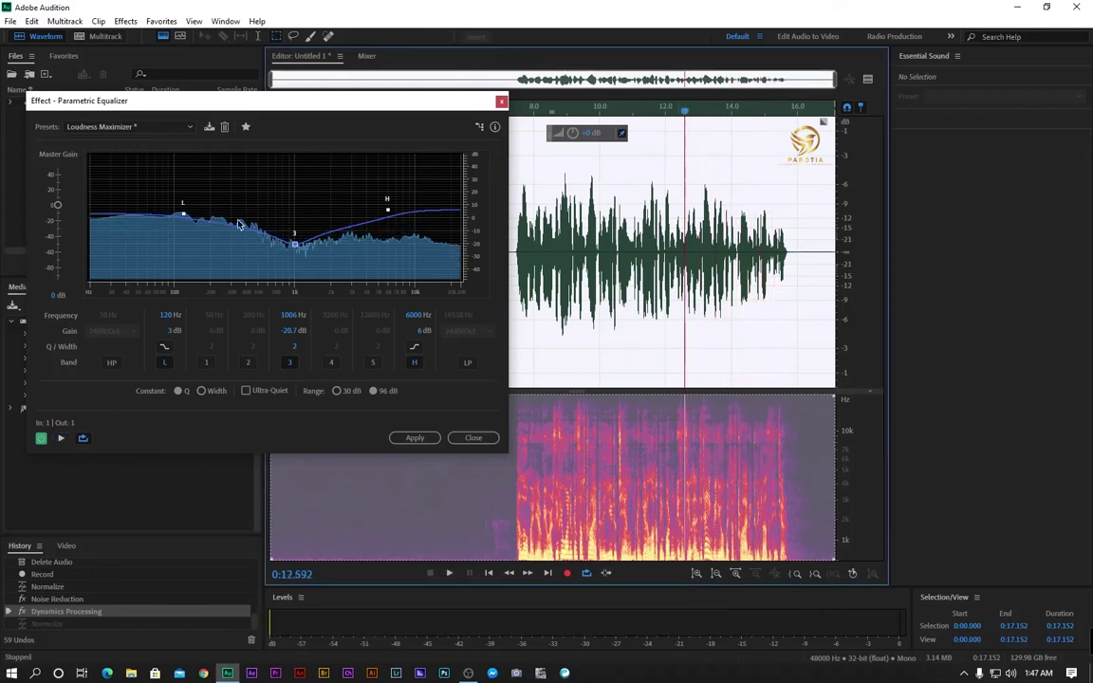
Reshape the equalizer curve while previewing: low shelf 103 Hz at 13.1 dB, band 3 1125 Hz at -20.2 dB, high shelf 6263 Hz at 9.6 dB.
left_click_drag(188, 221, 185, 209)
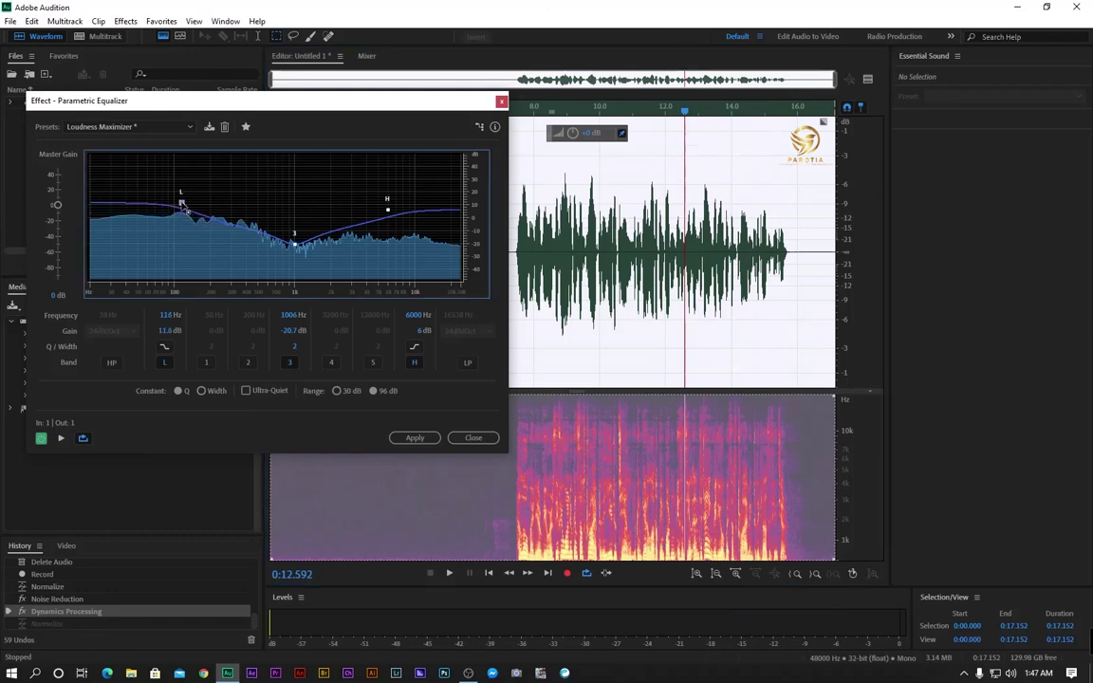
left_click(61, 439)
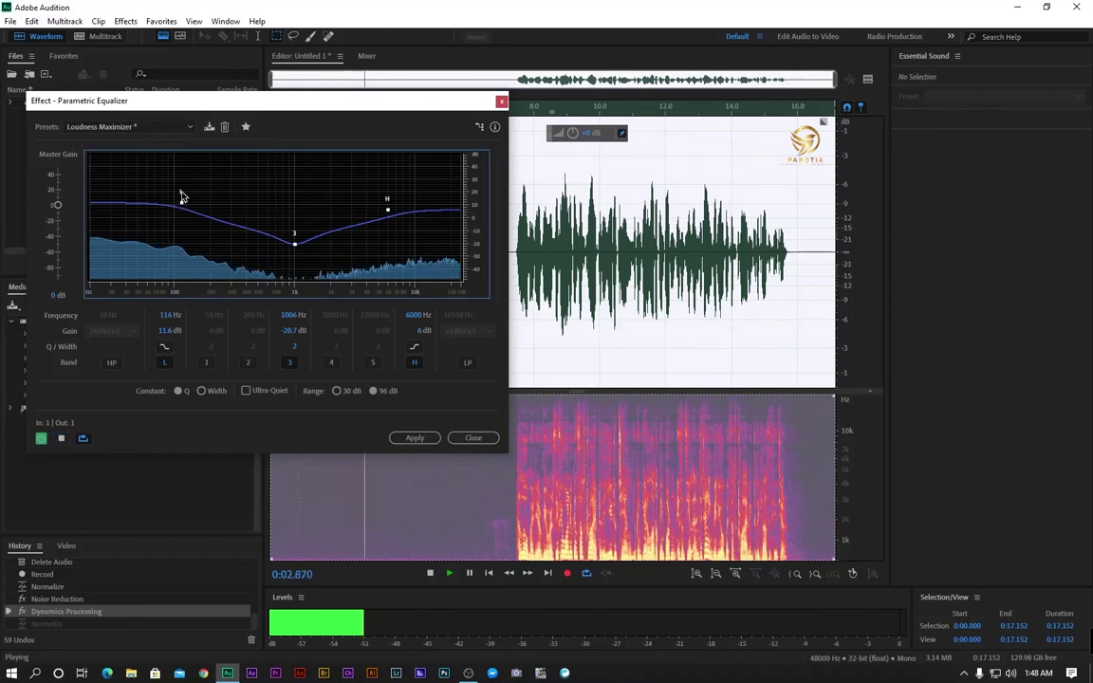
left_click_drag(186, 209, 178, 201)
left_click_drag(295, 244, 297, 245)
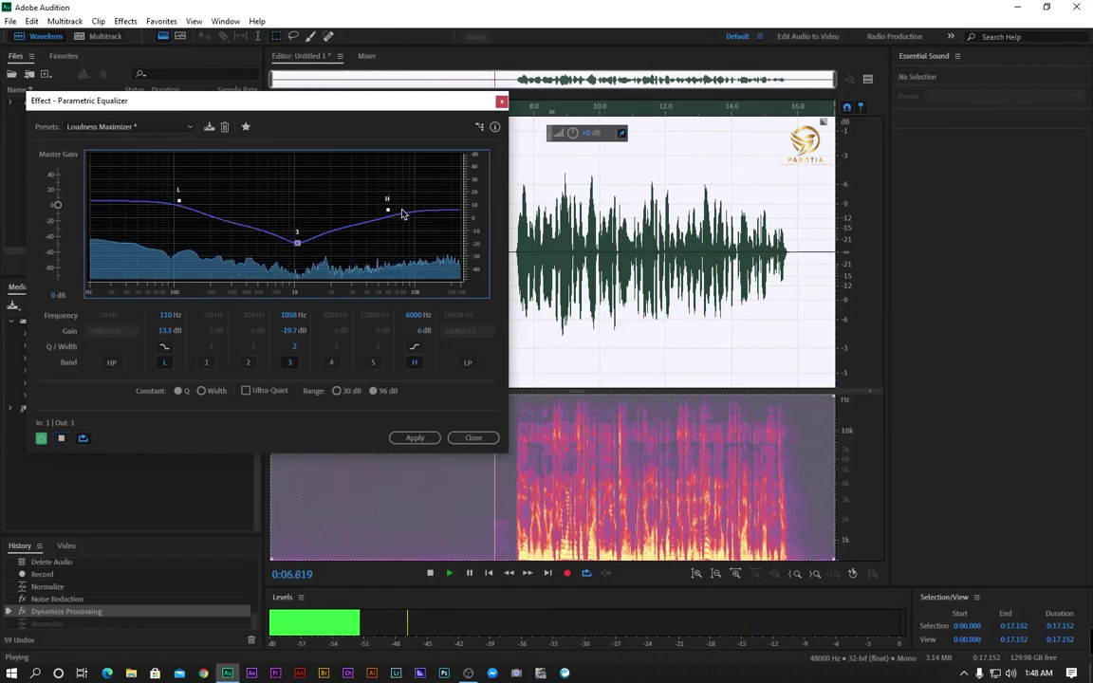
left_click_drag(388, 210, 390, 206)
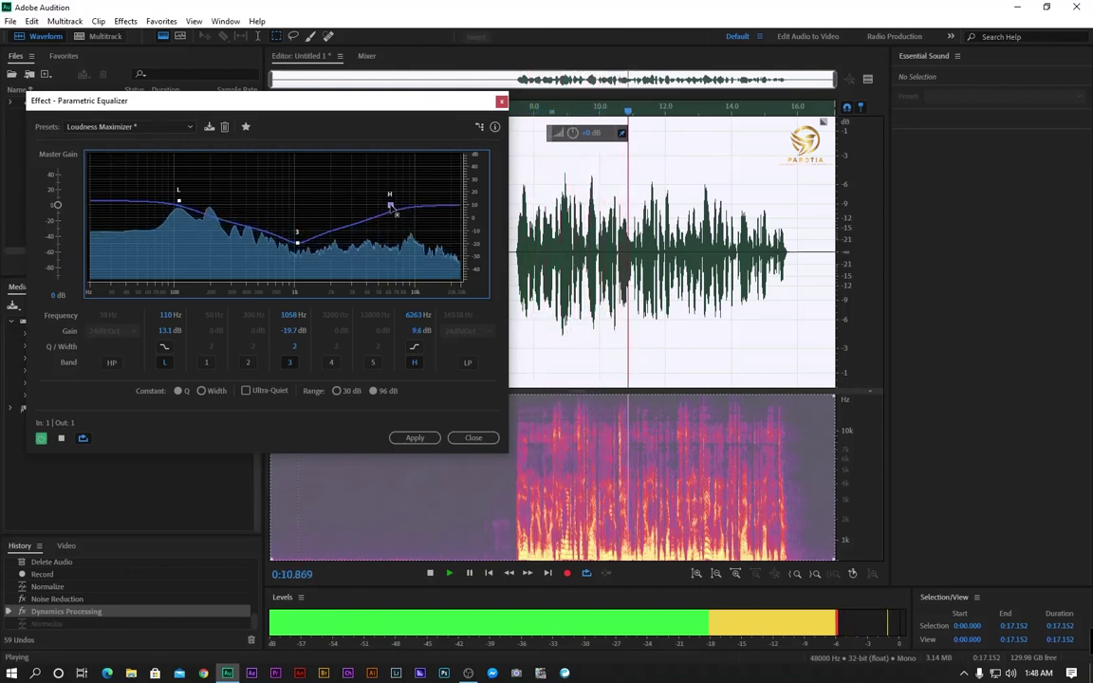
left_click_drag(179, 201, 174, 200)
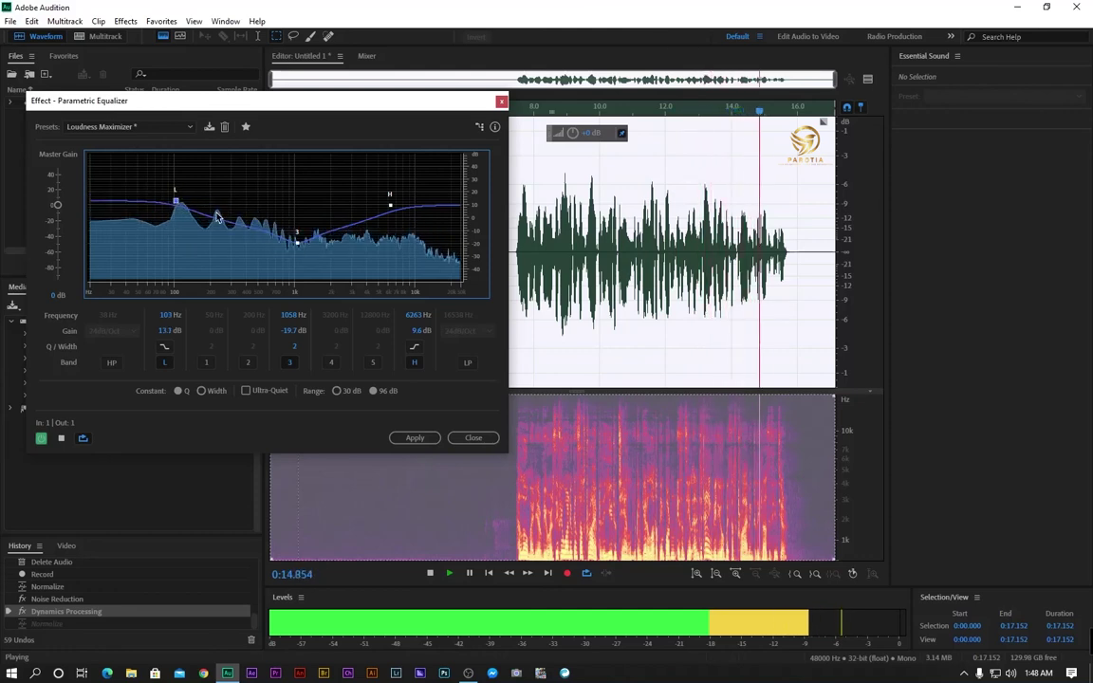
left_click_drag(302, 250, 300, 241)
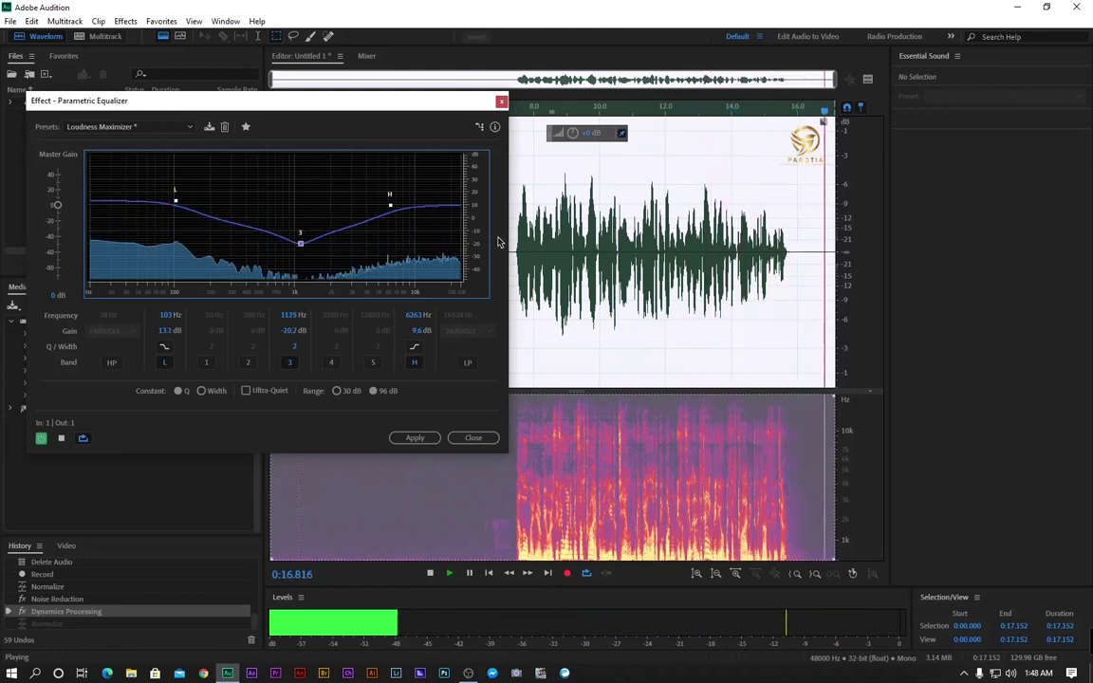
Preview the adjusted equalizer curve from the start of the speech and compare it with the effect bypassed.
left_click_drag(373, 104, 323, 132)
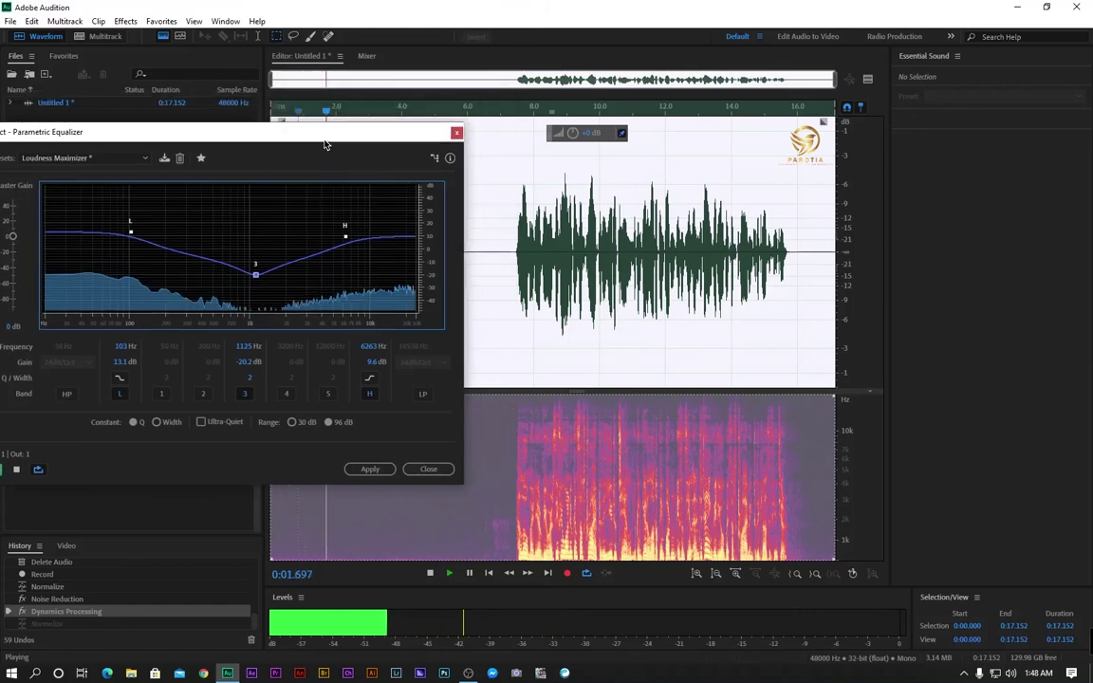
left_click(531, 152)
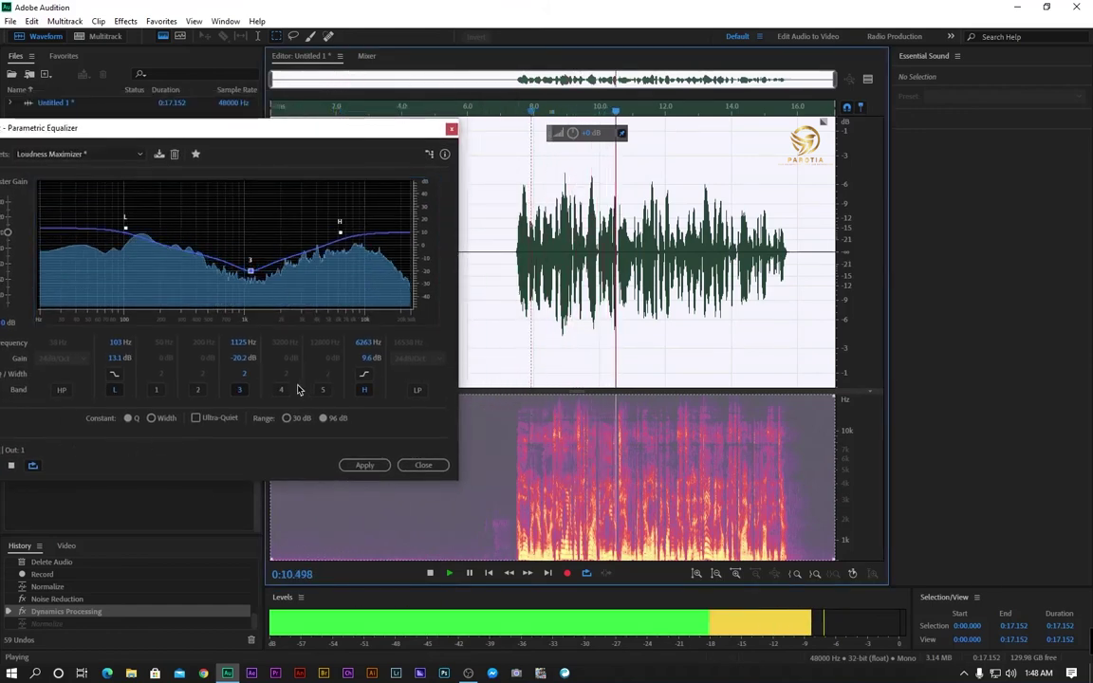
left_click(12, 465)
left_click_drag(196, 131, 337, 87)
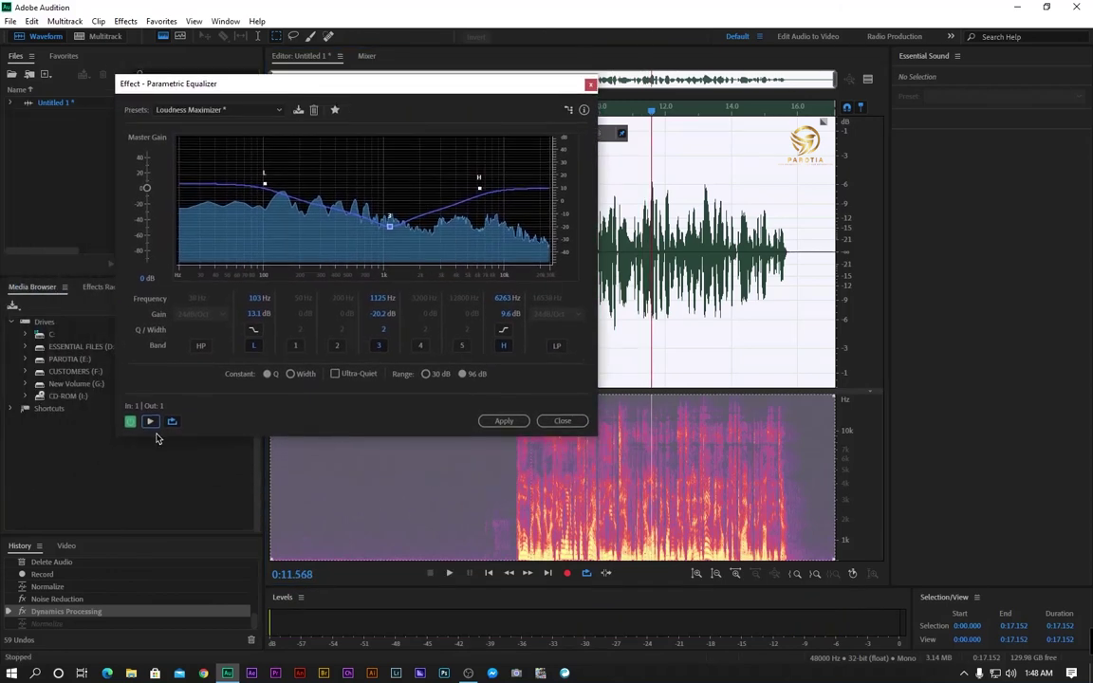
left_click_drag(299, 84, 297, 103)
left_click(118, 436)
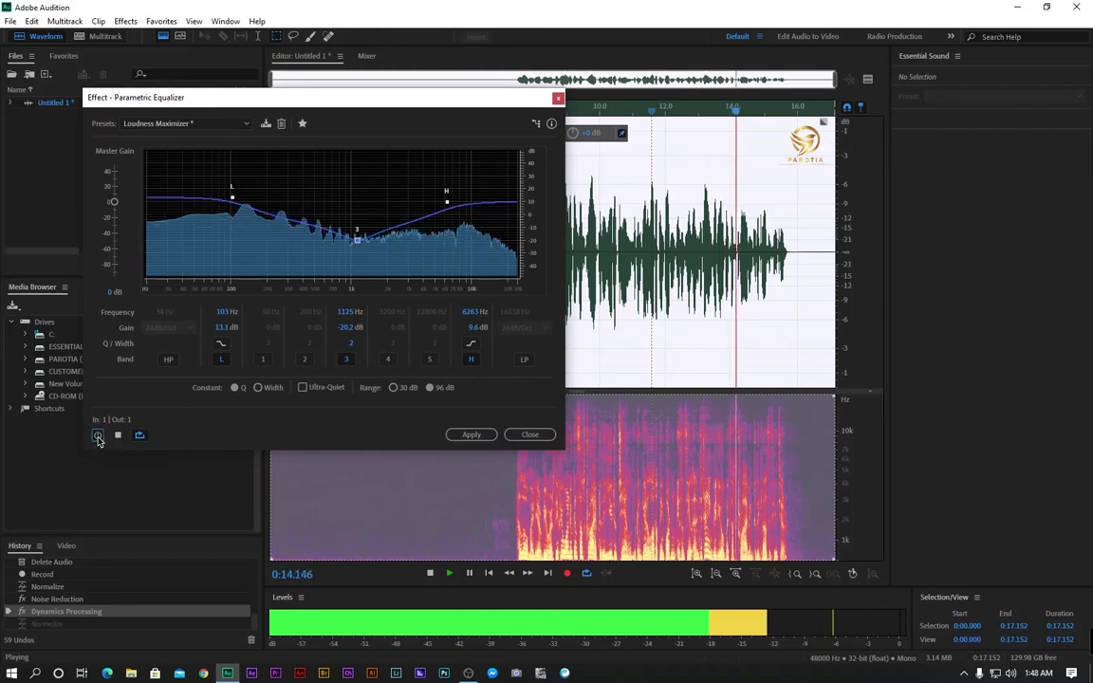
left_click(117, 435)
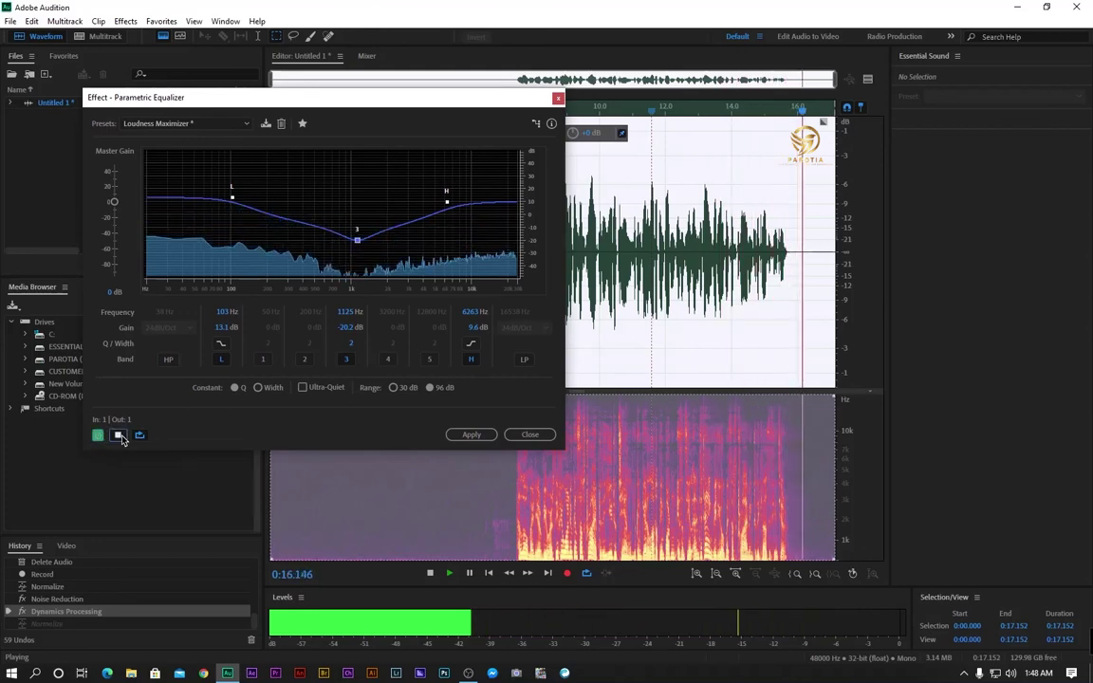
Apply the parametric equalizer to the recording and play the processed speech from just before it starts.
left_click(471, 436)
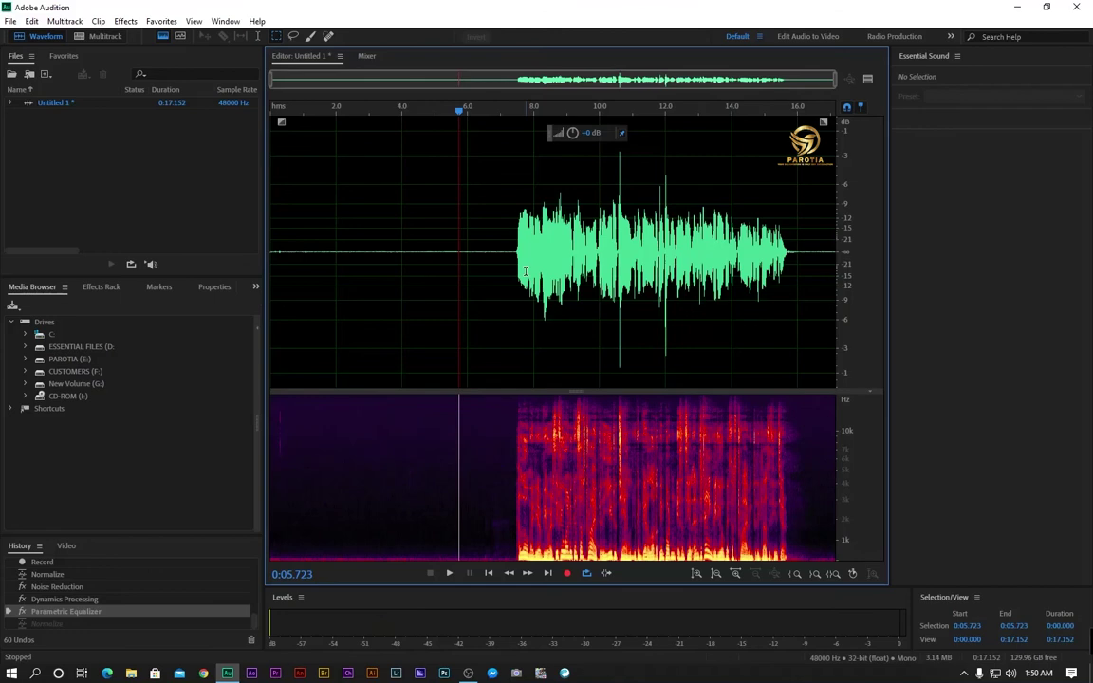
left_click(501, 256)
key("space")
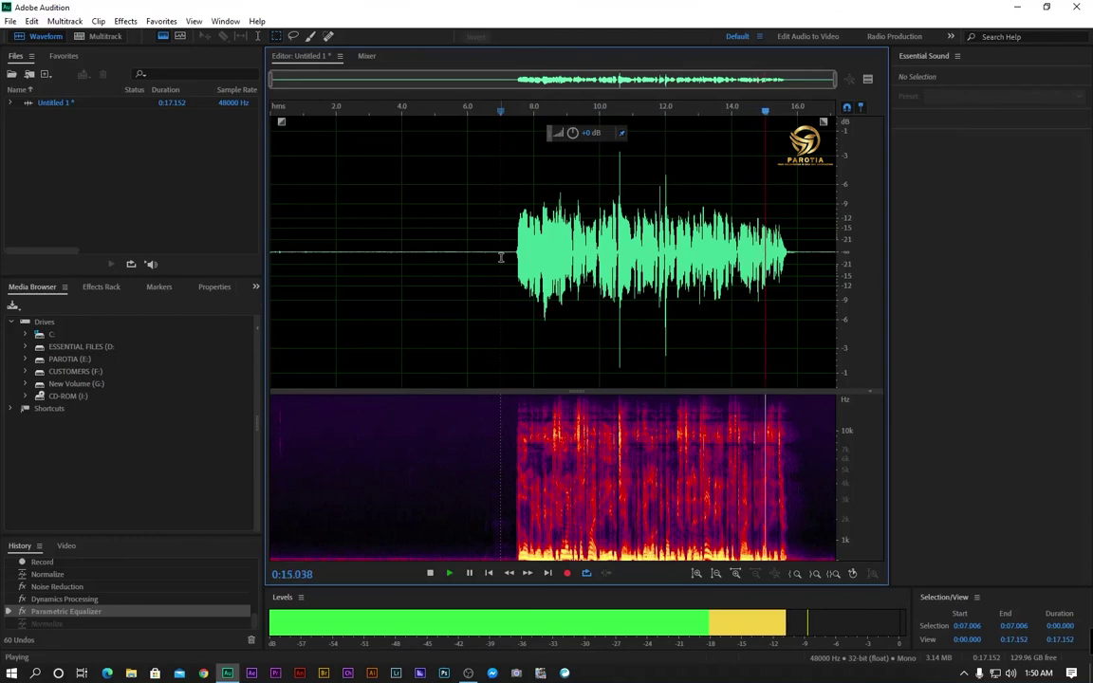
key("space")
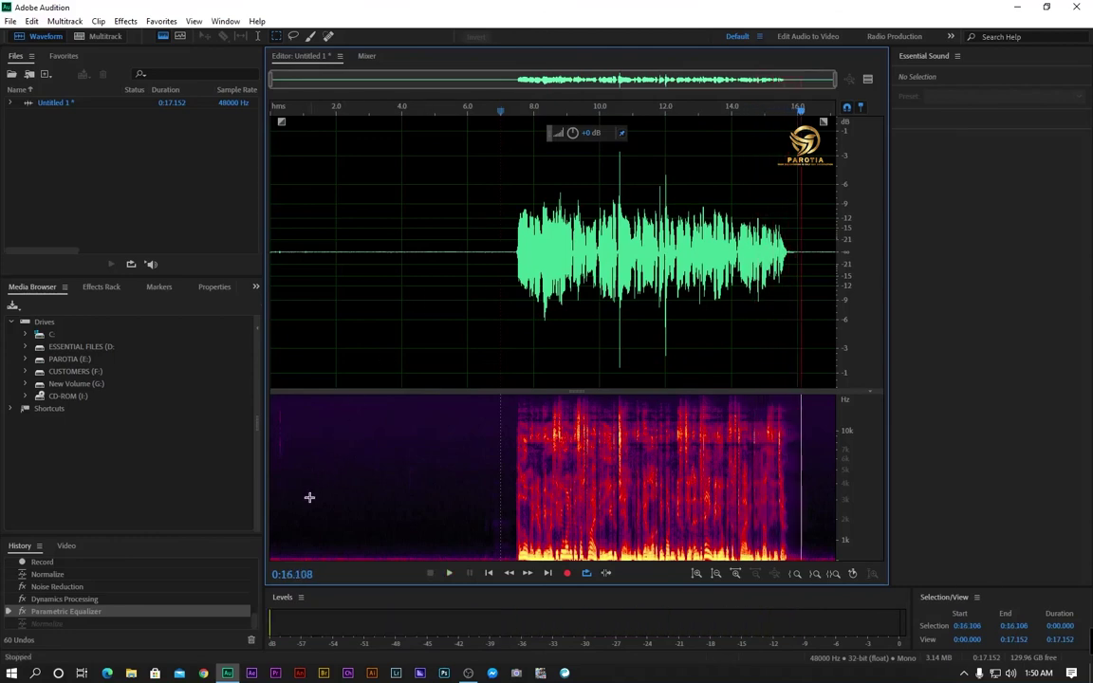
Return the file to the Record history state just before Normalize and play the start of the unprocessed speech.
scroll(249, 577, "up", 10)
left_click_drag(256, 575, 257, 615)
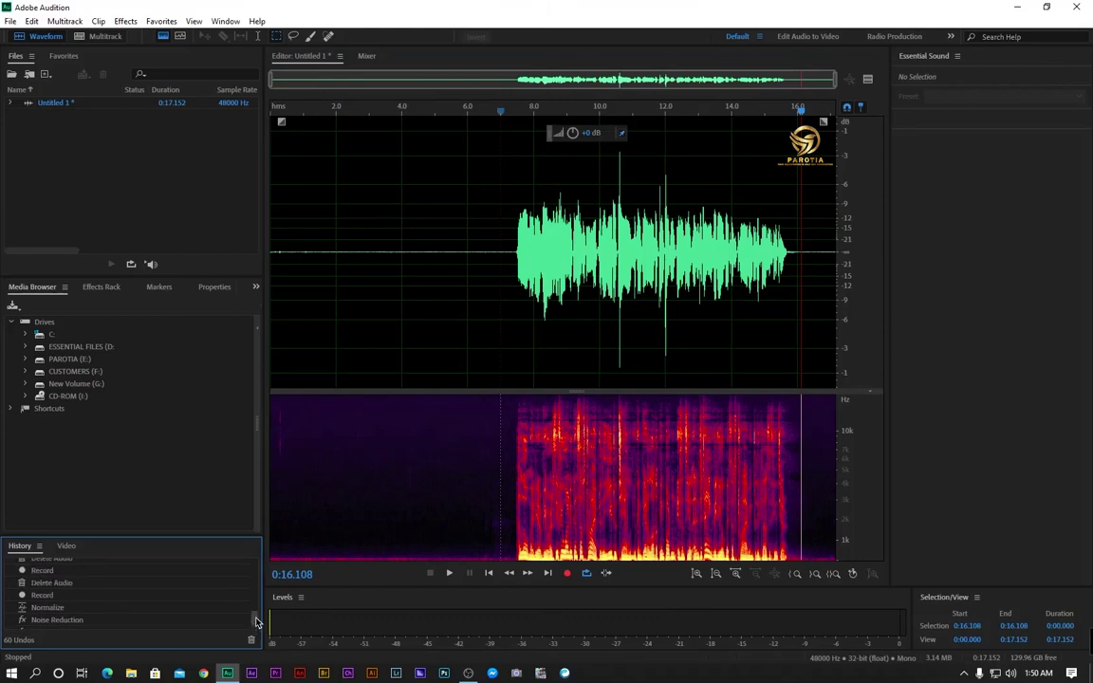
left_click(45, 595)
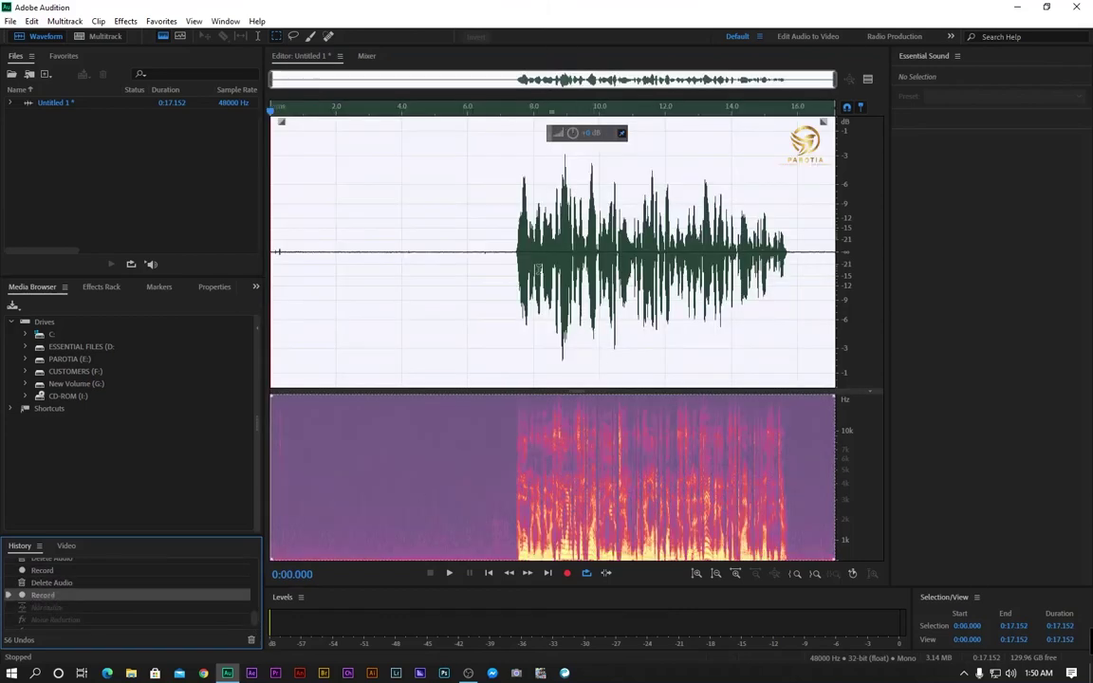
left_click(507, 249)
key("space")
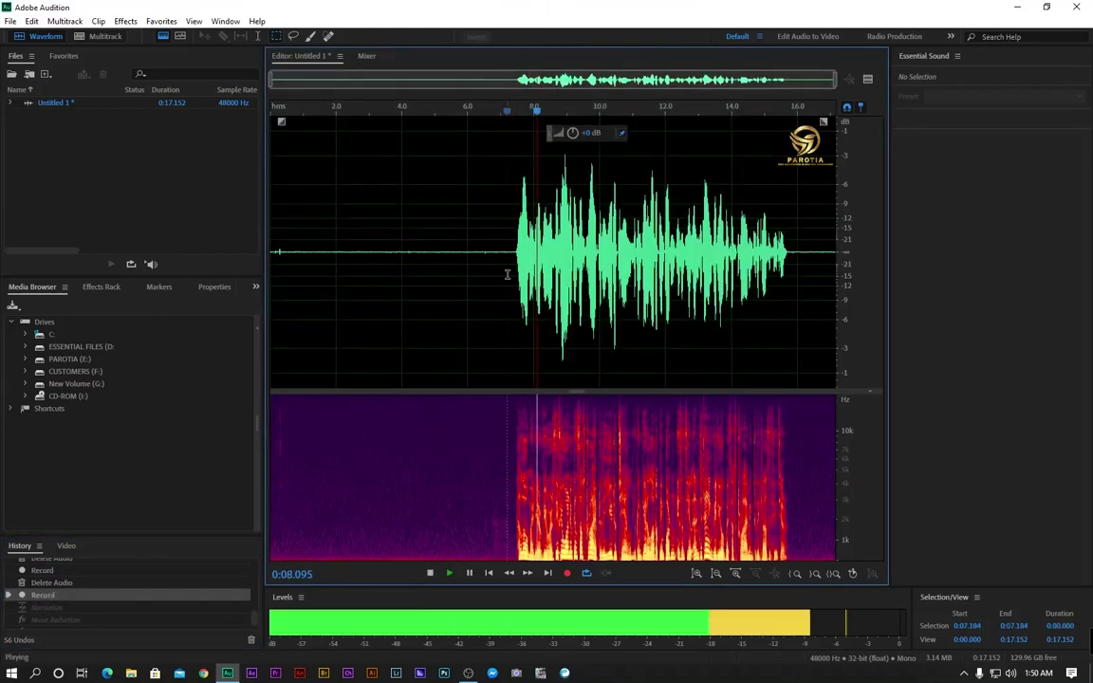
key("space")
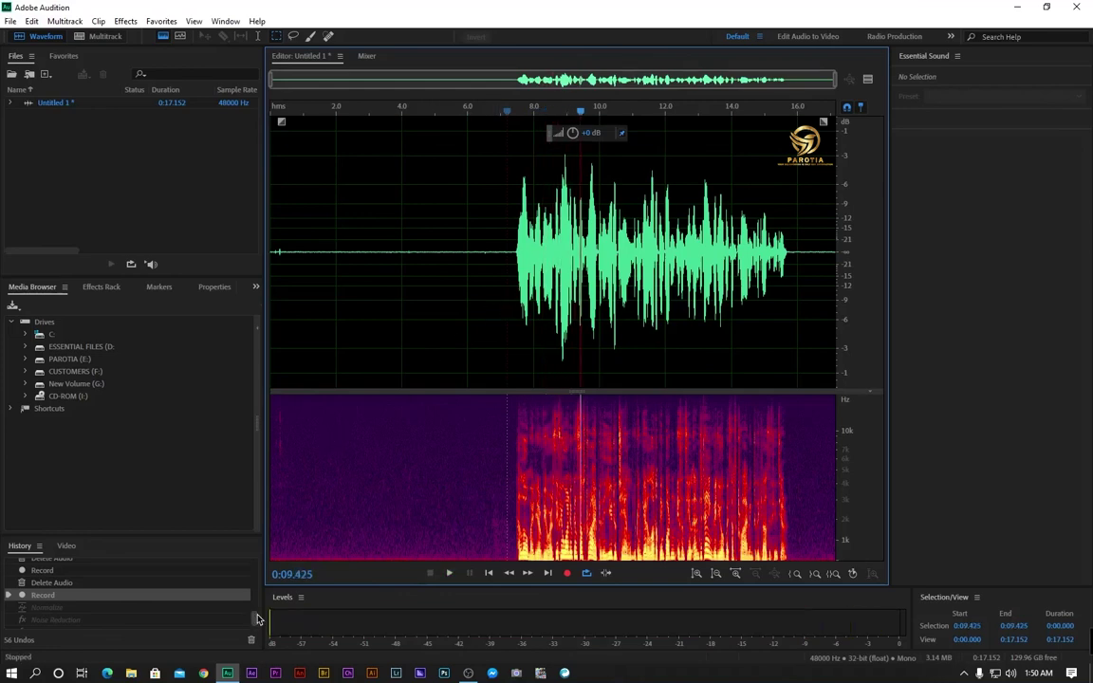
Restore the Parametric Equalizer history state and play the start of the processed speech for comparison.
left_click_drag(257, 622, 253, 631)
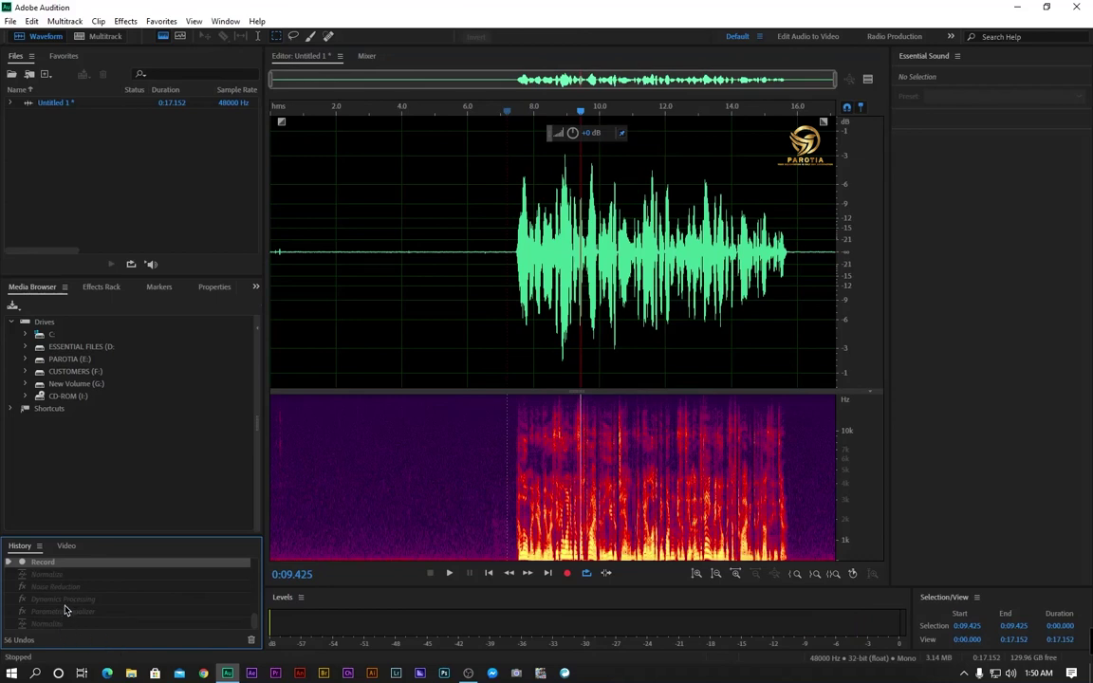
left_click(64, 611)
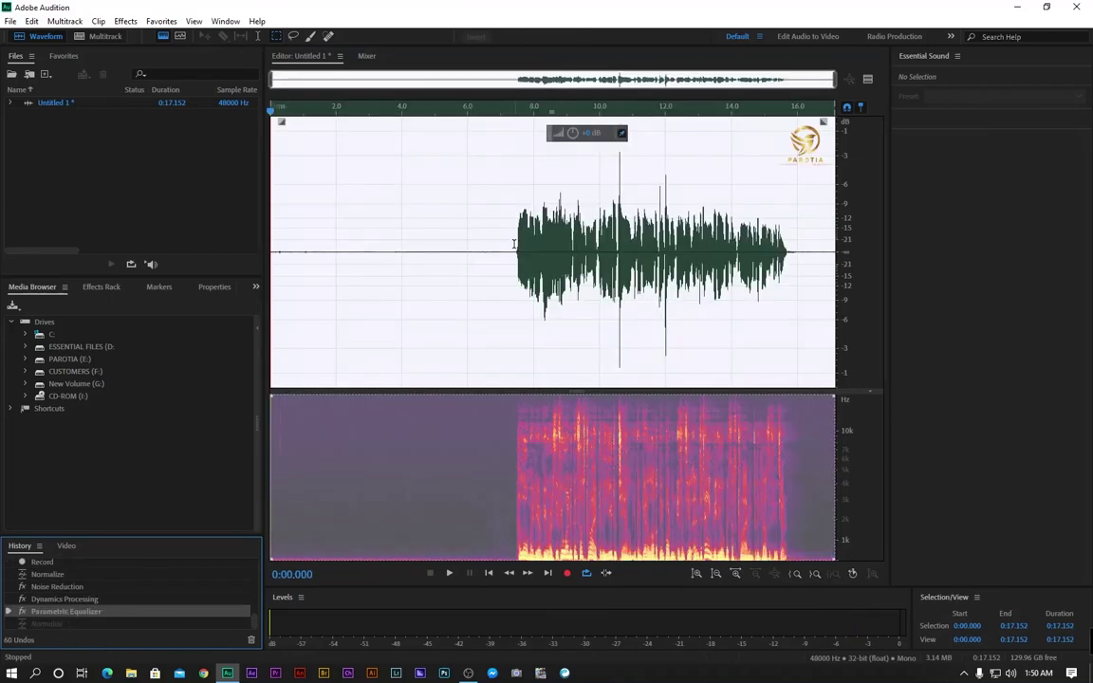
left_click(516, 243)
key("space")
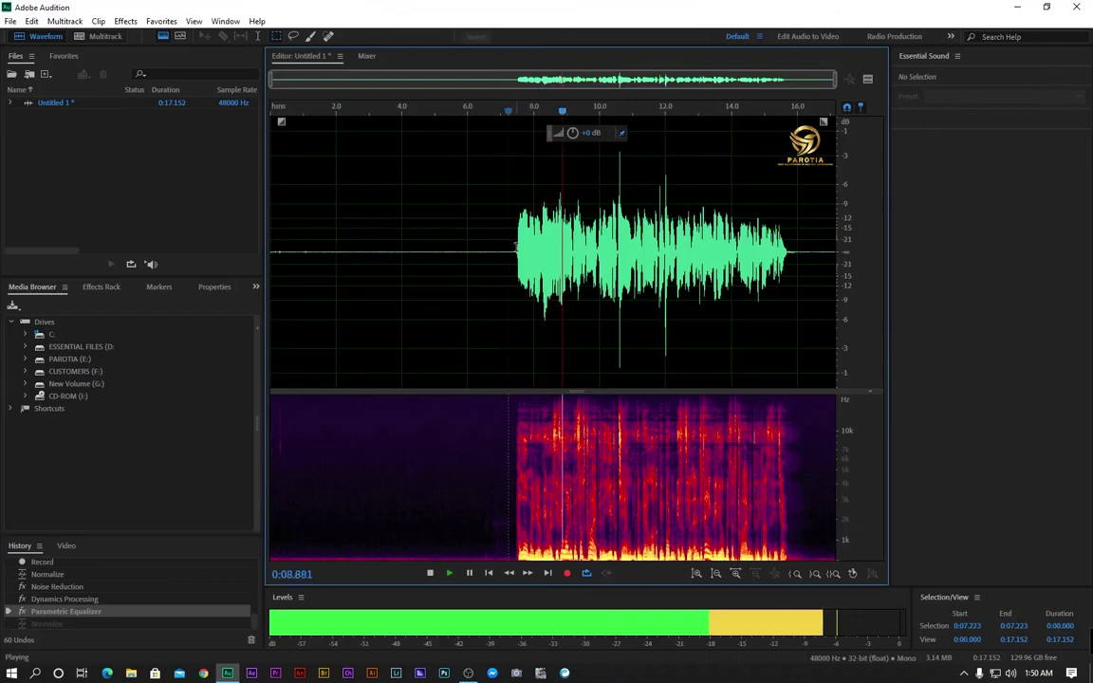
key("space")
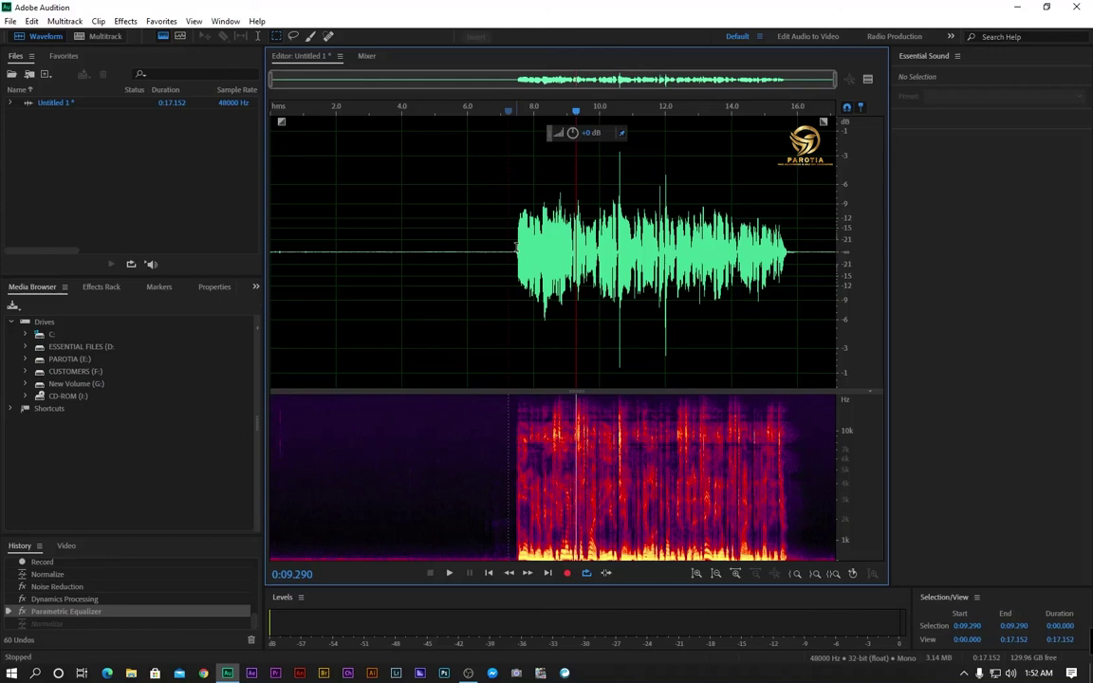
Record about 1.45 seconds of new audio over the speech from 0:09.290.
left_click(567, 573)
key("space")
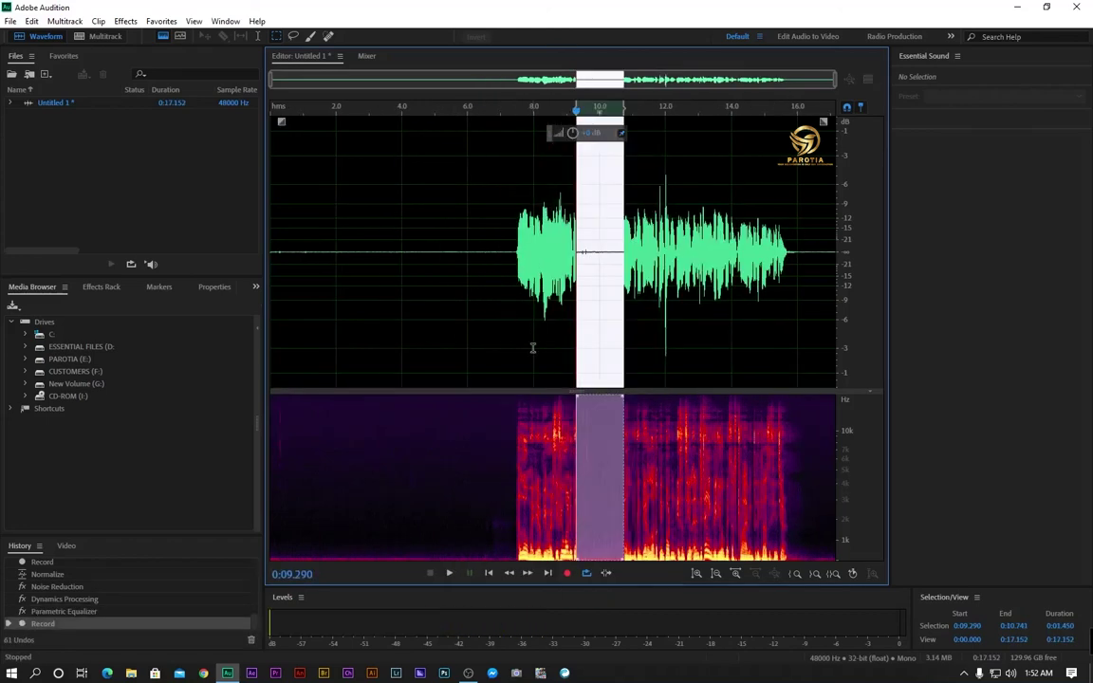